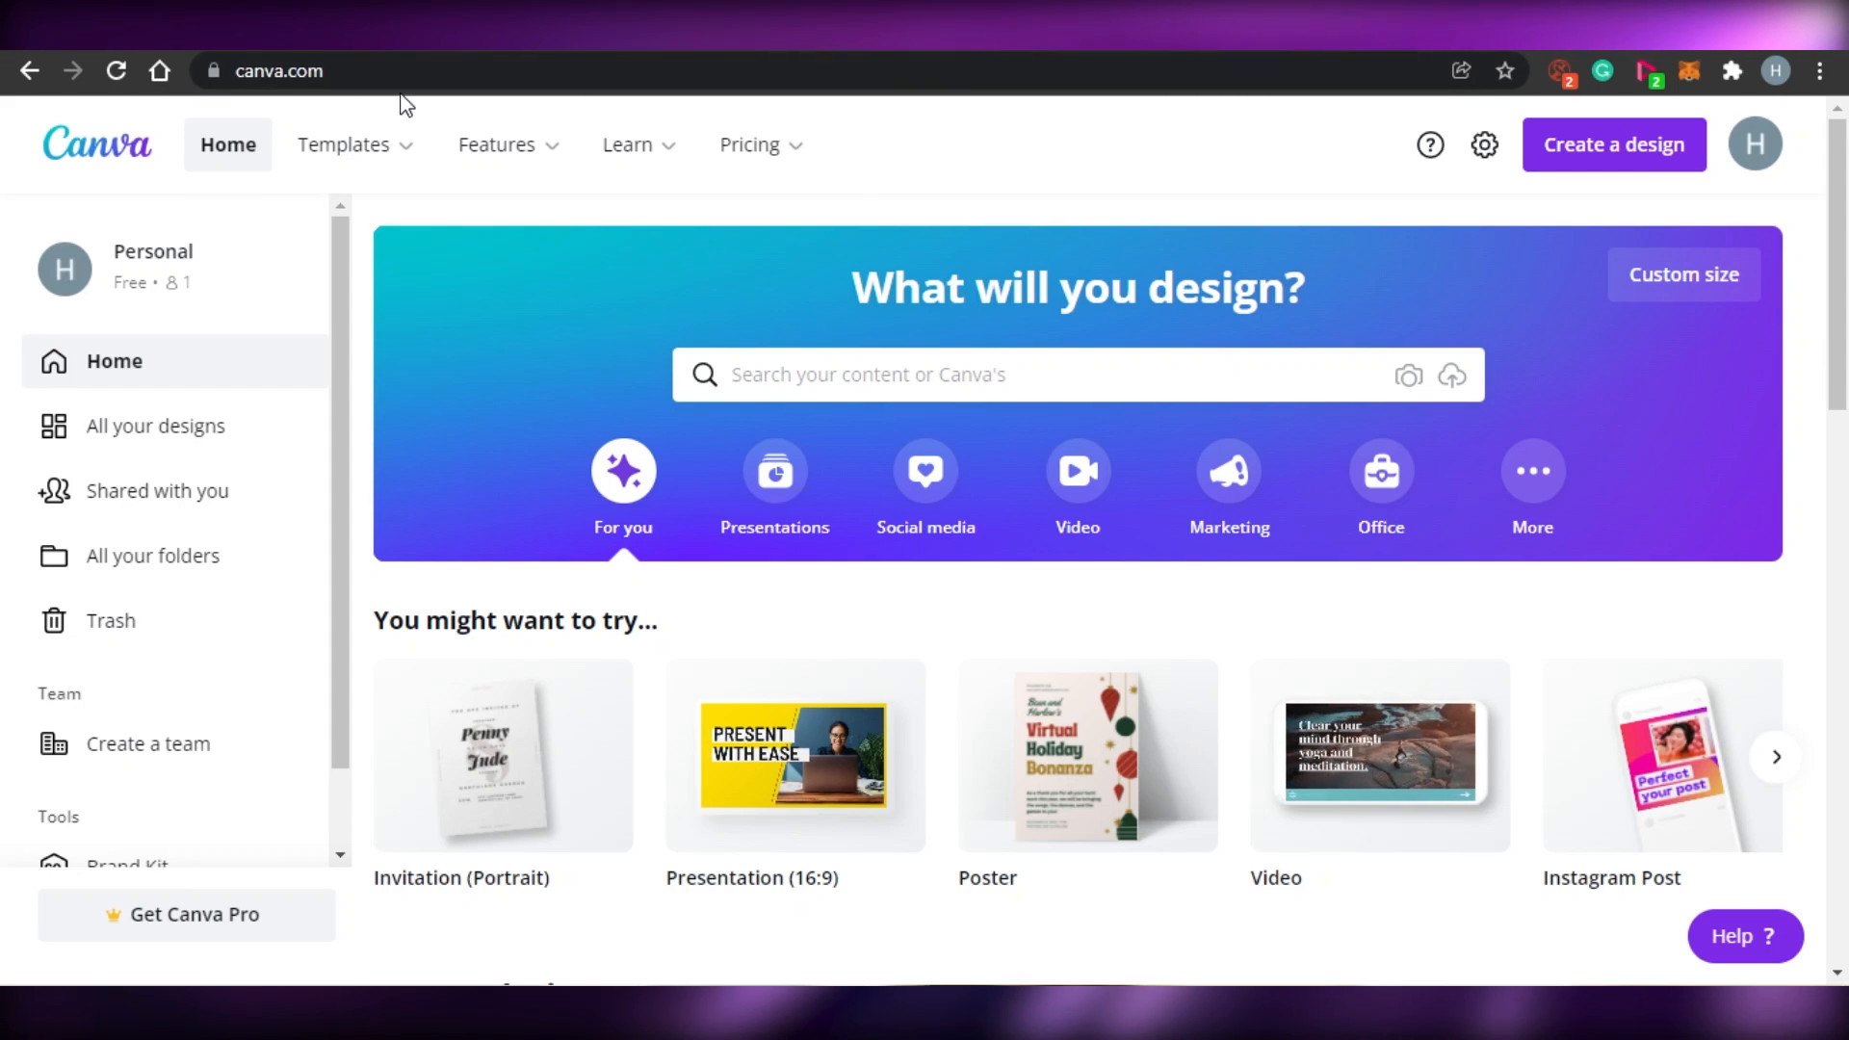
{"action": "mouse_move", "coordinate": [385, 147]}
{"action": "left_click_drag", "start_coordinate": [1840, 293], "coordinate": [1847, 333]}
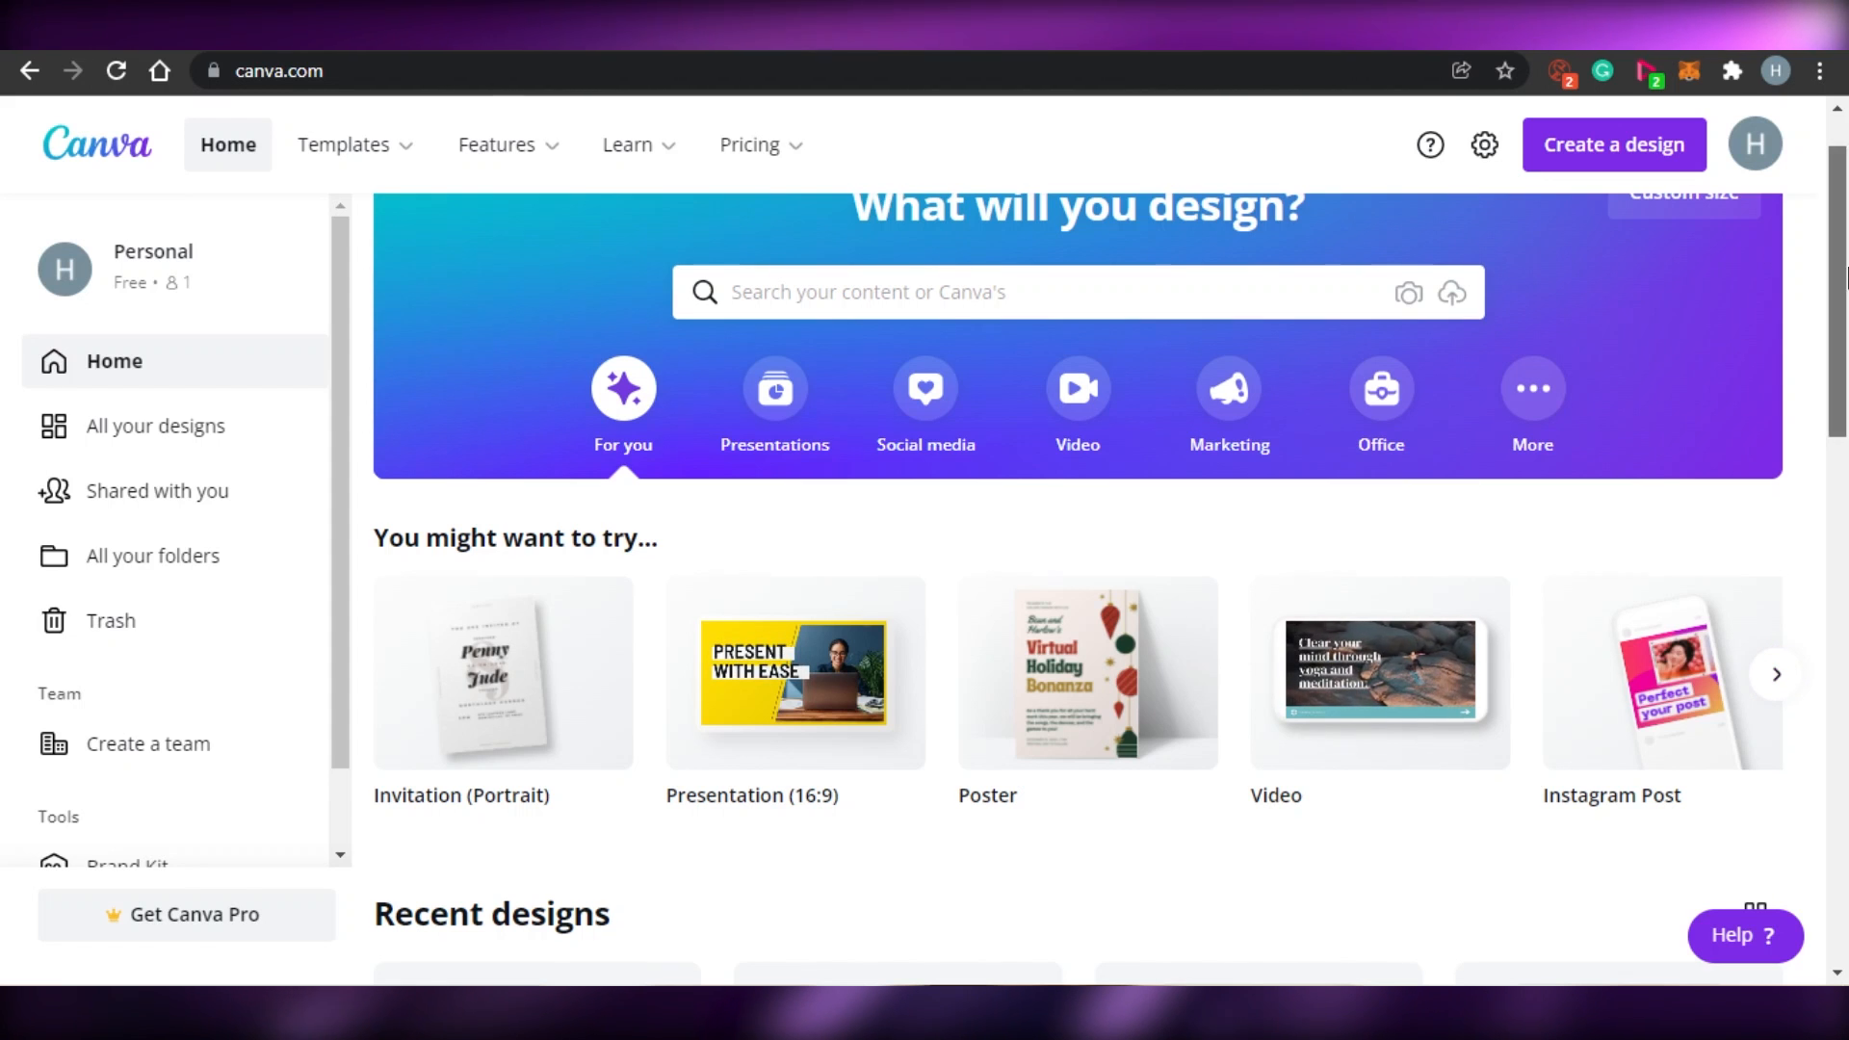
{"action": "scroll", "coordinate": [1846, 274], "scroll_direction": "down", "scroll_amount": 4}
{"action": "scroll", "coordinate": [1846, 251], "scroll_direction": "up", "scroll_amount": 5}
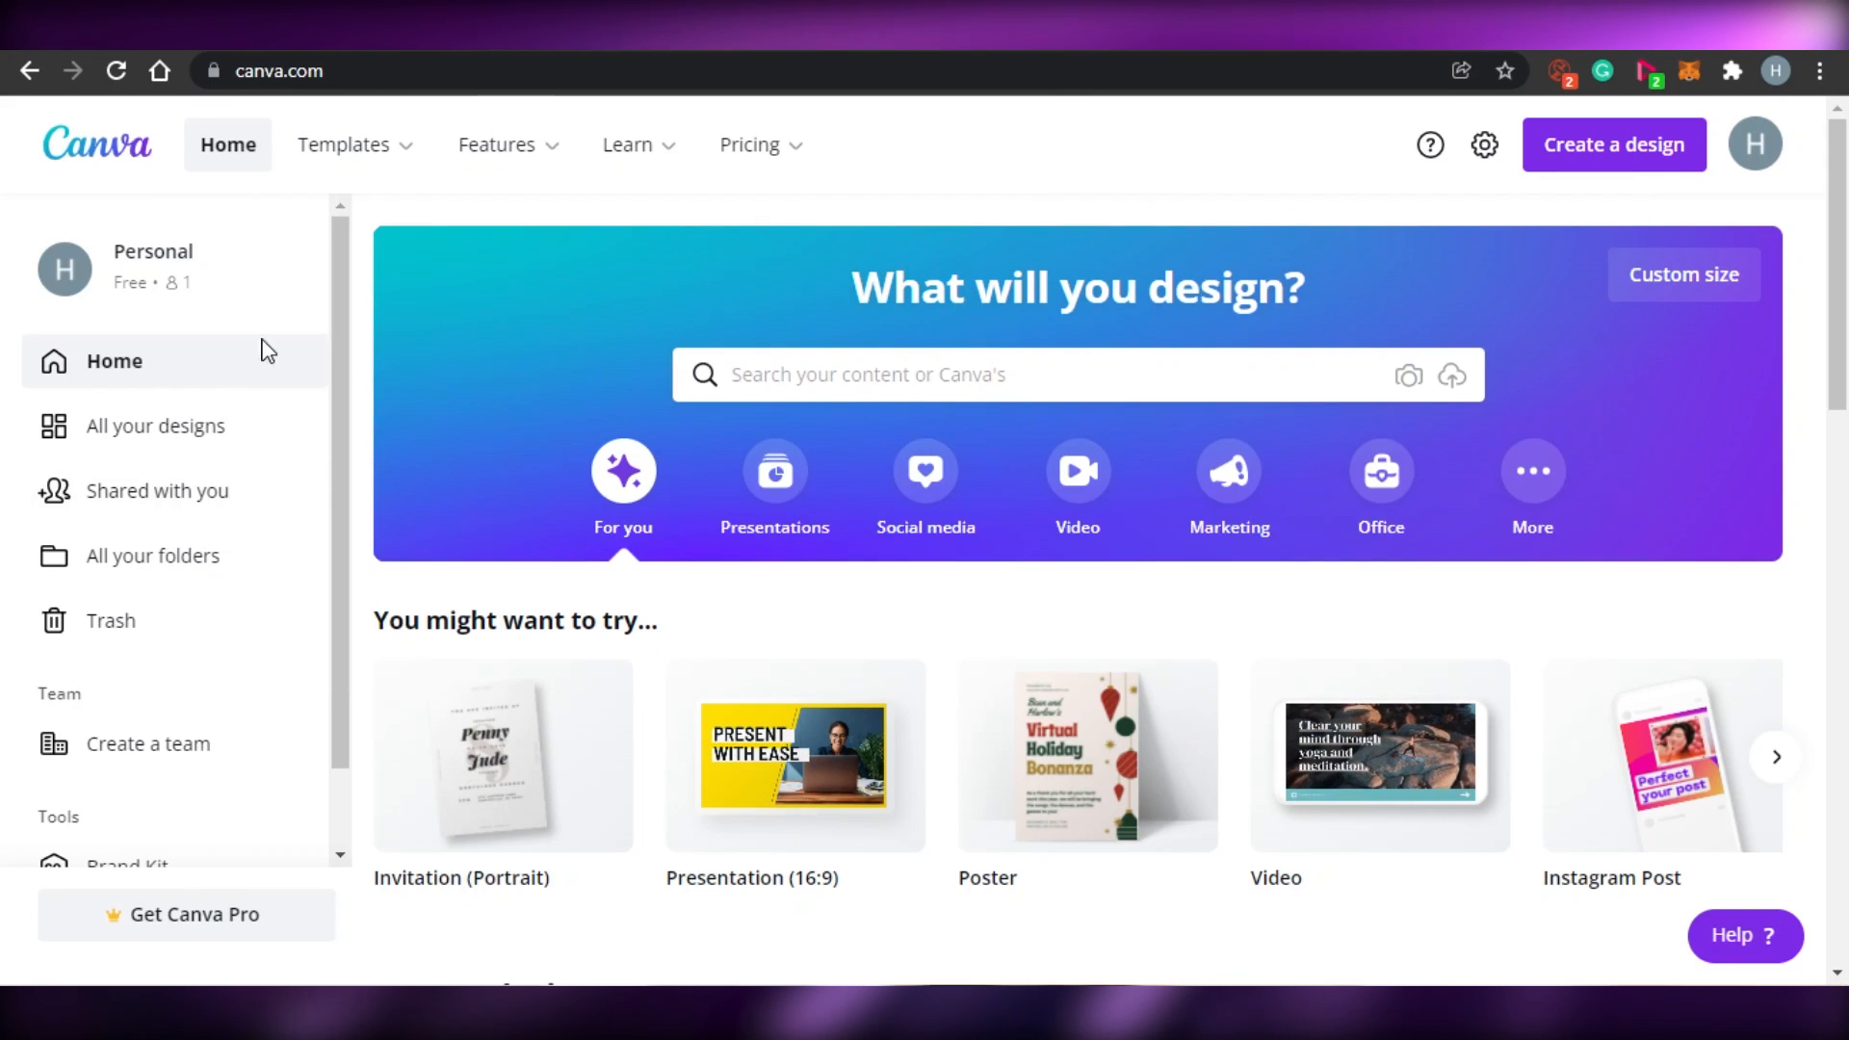
{"action": "left_click_drag", "start_coordinate": [343, 424], "coordinate": [324, 359]}
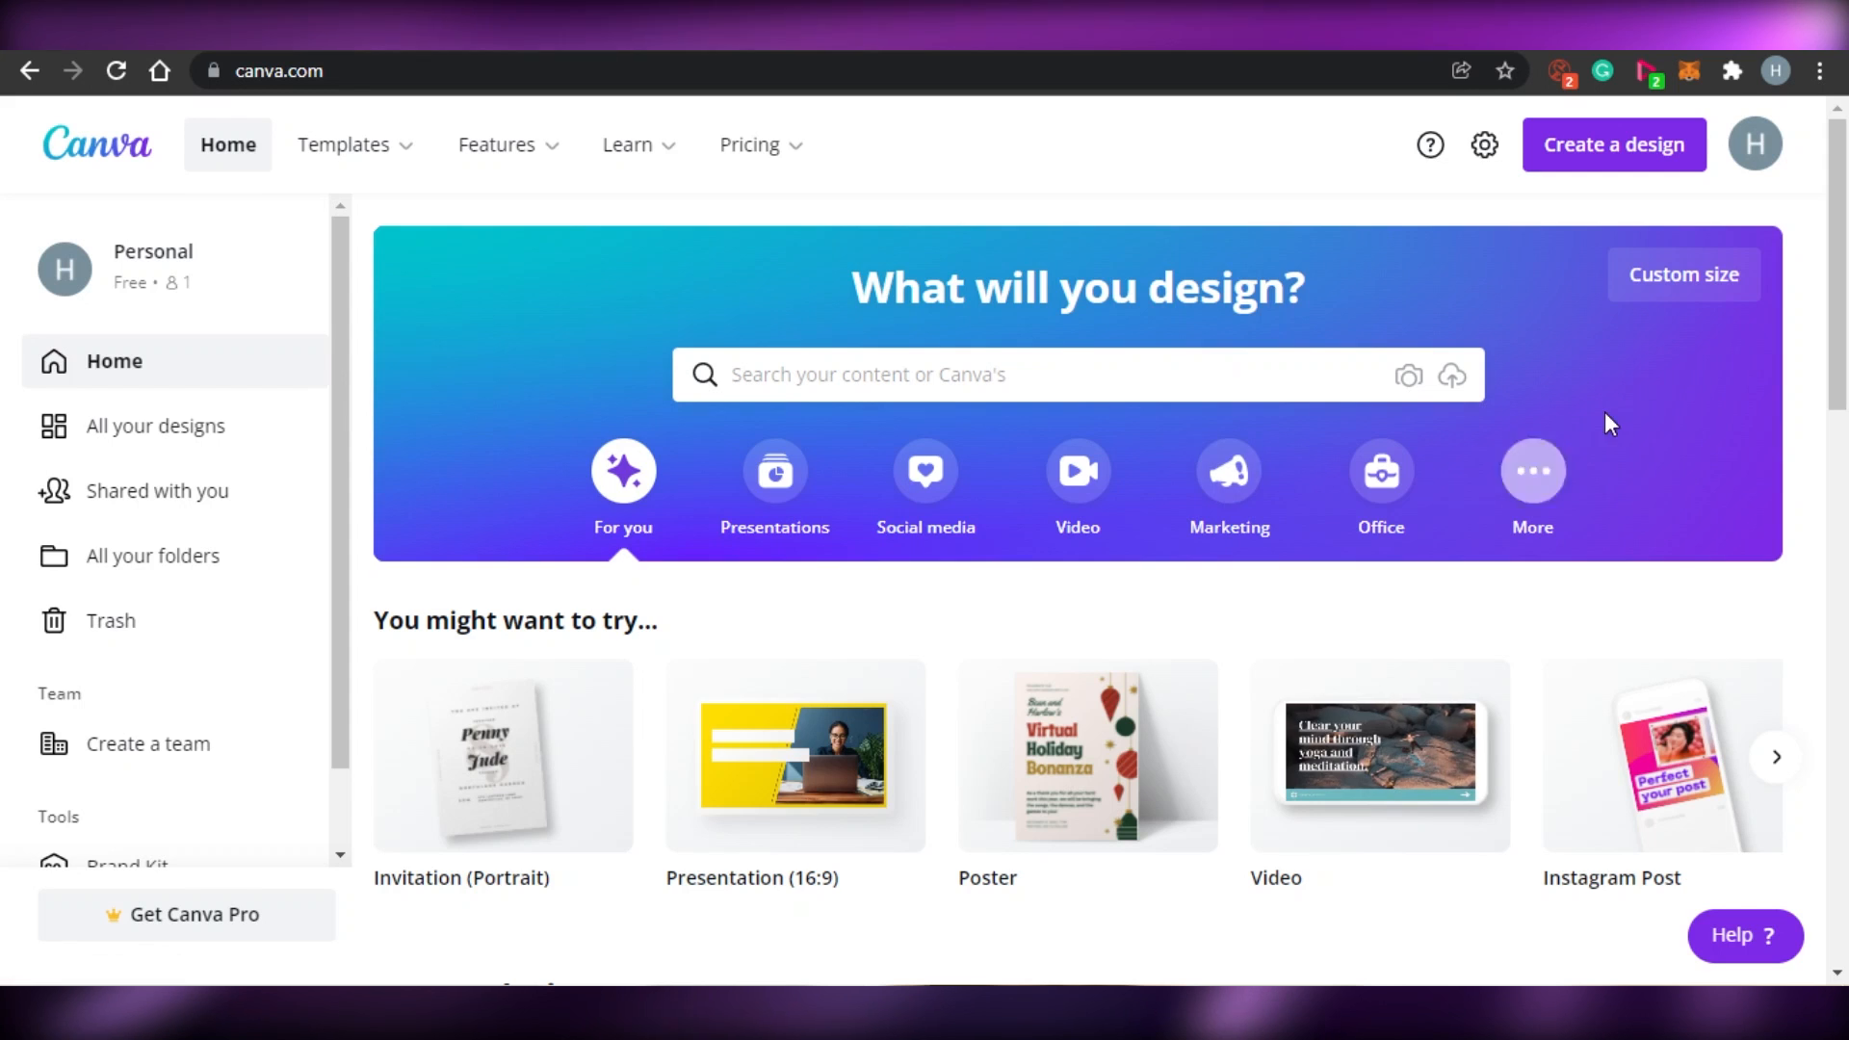
{"action": "mouse_move", "coordinate": [1838, 272]}
{"action": "left_mouse_down"}
{"action": "mouse_move", "coordinate": [1844, 477]}
{"action": "mouse_move", "coordinate": [1845, 270]}
{"action": "left_mouse_up"}
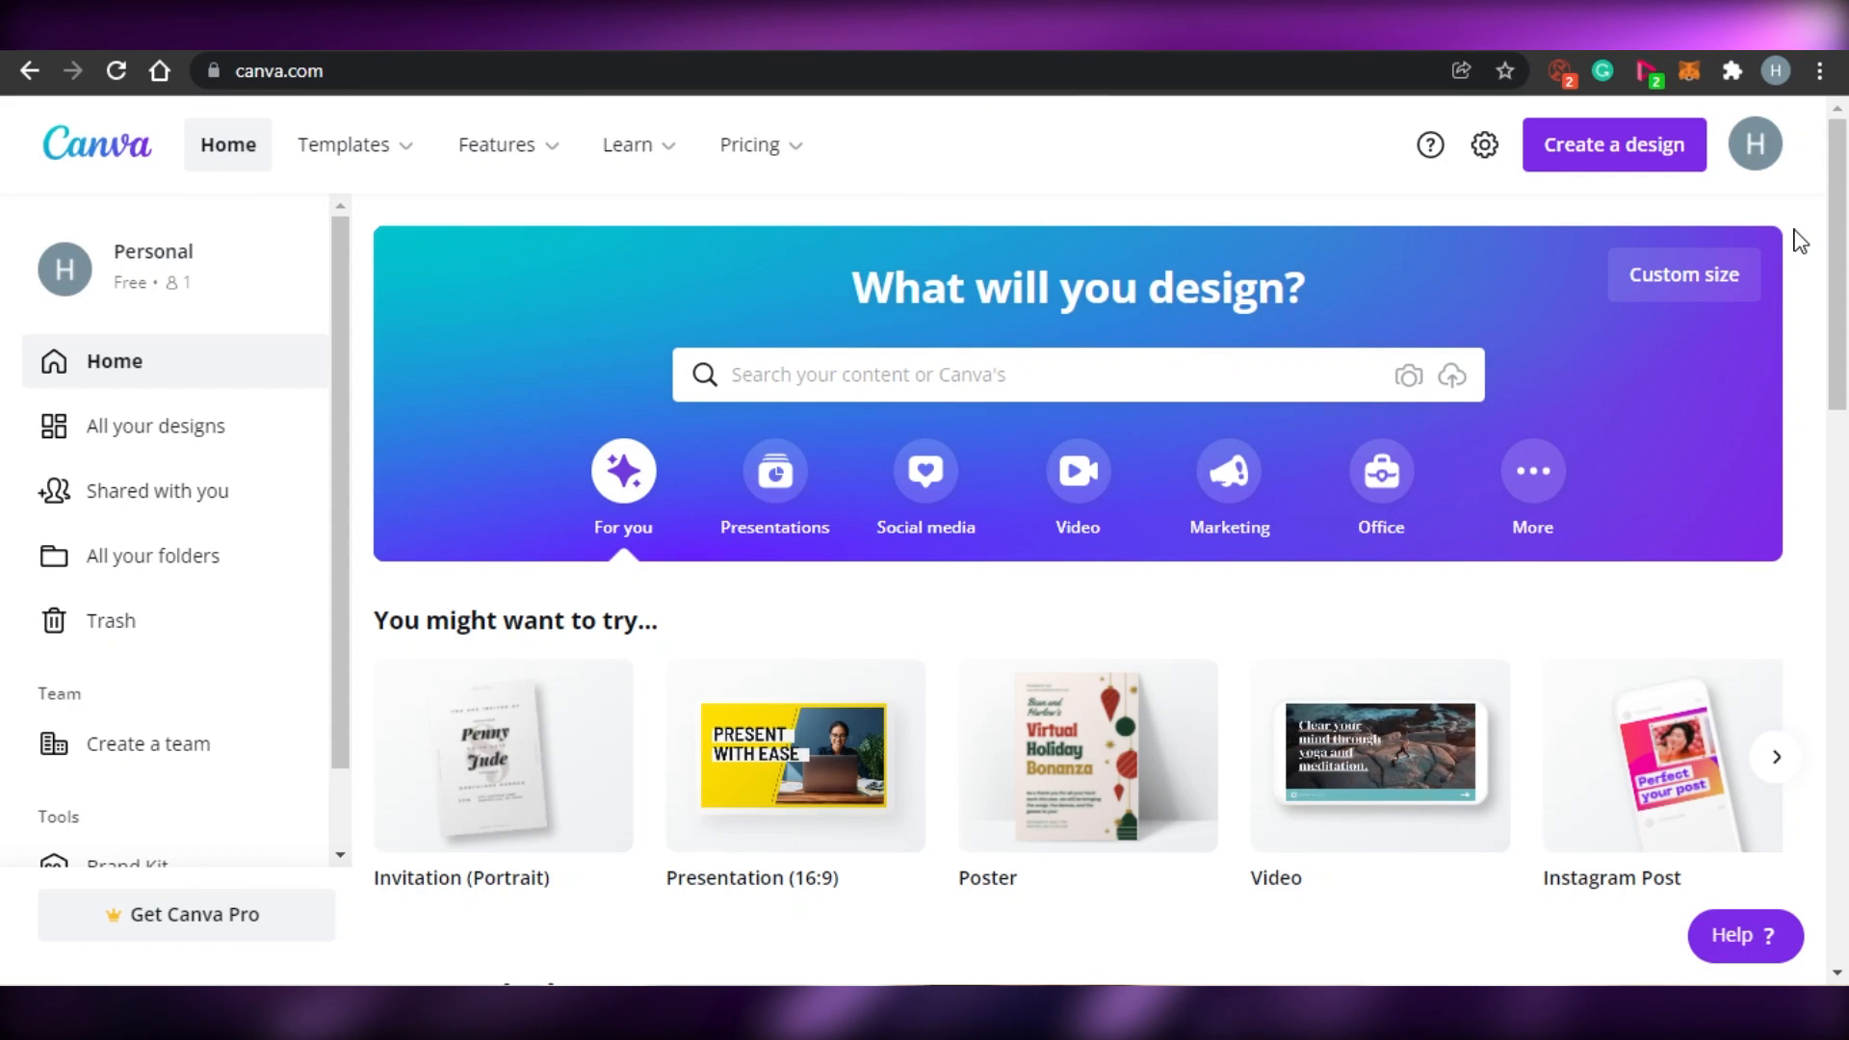
{"action": "mouse_move", "coordinate": [496, 149]}
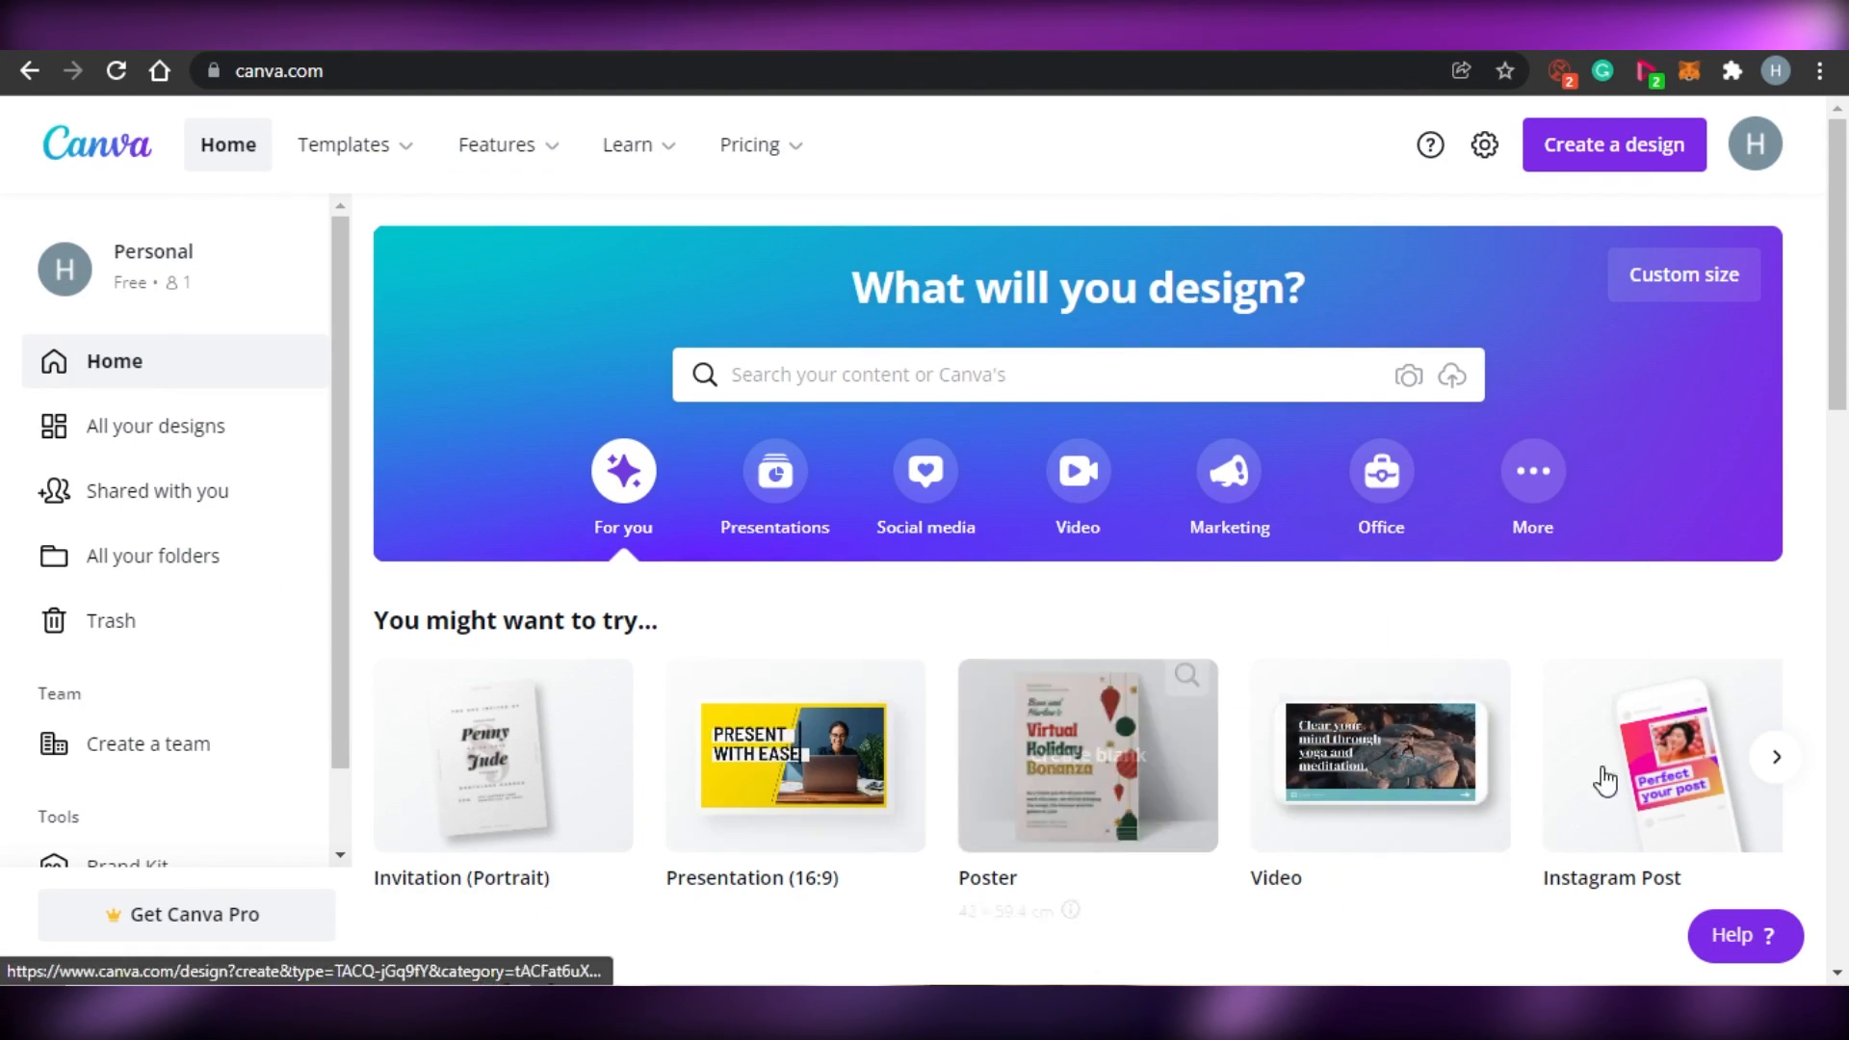
{"action": "mouse_move", "coordinate": [1839, 340]}
{"action": "left_mouse_down"}
{"action": "mouse_move", "coordinate": [1844, 455]}
{"action": "mouse_move", "coordinate": [1847, 341]}
{"action": "left_mouse_up"}
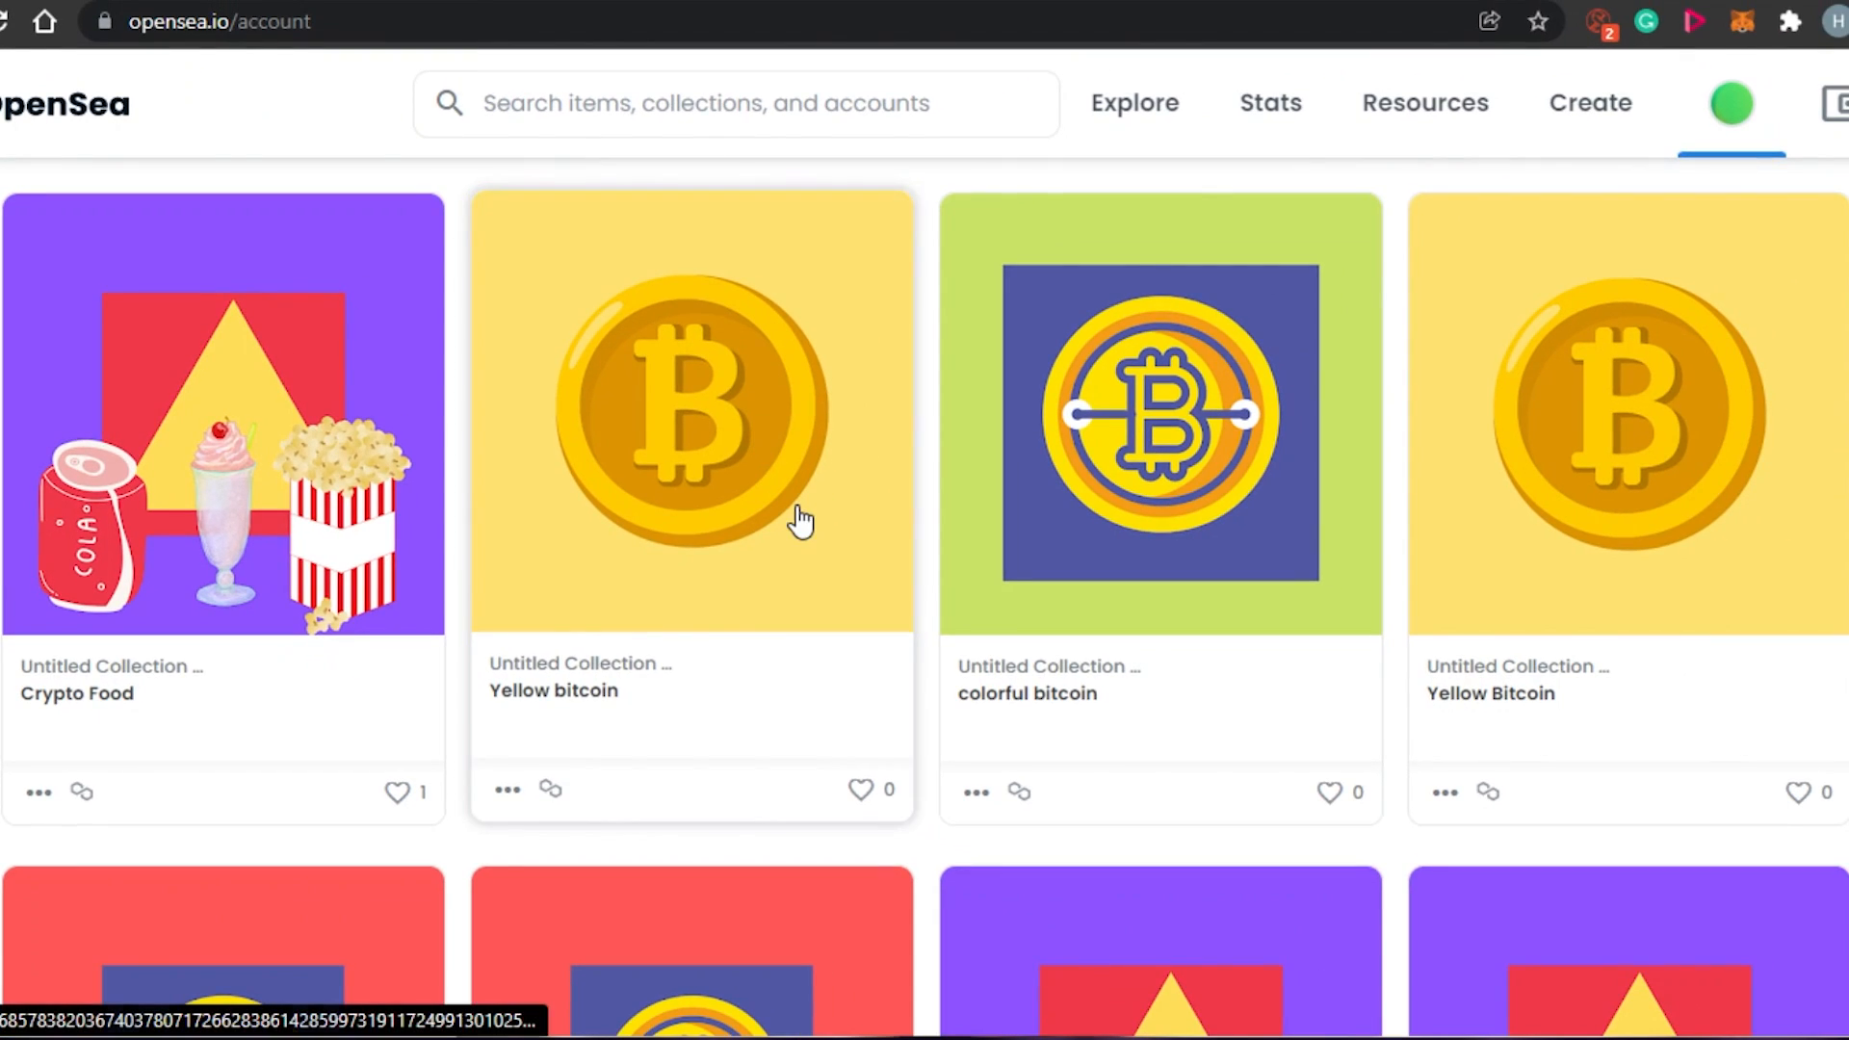
Step: Examine the collected NFT artworks on the OpenSea account page, including the crypto food and bitcoin designs
{"action": "scroll", "coordinate": [924, 597], "scroll_direction": "up", "scroll_amount": 3}
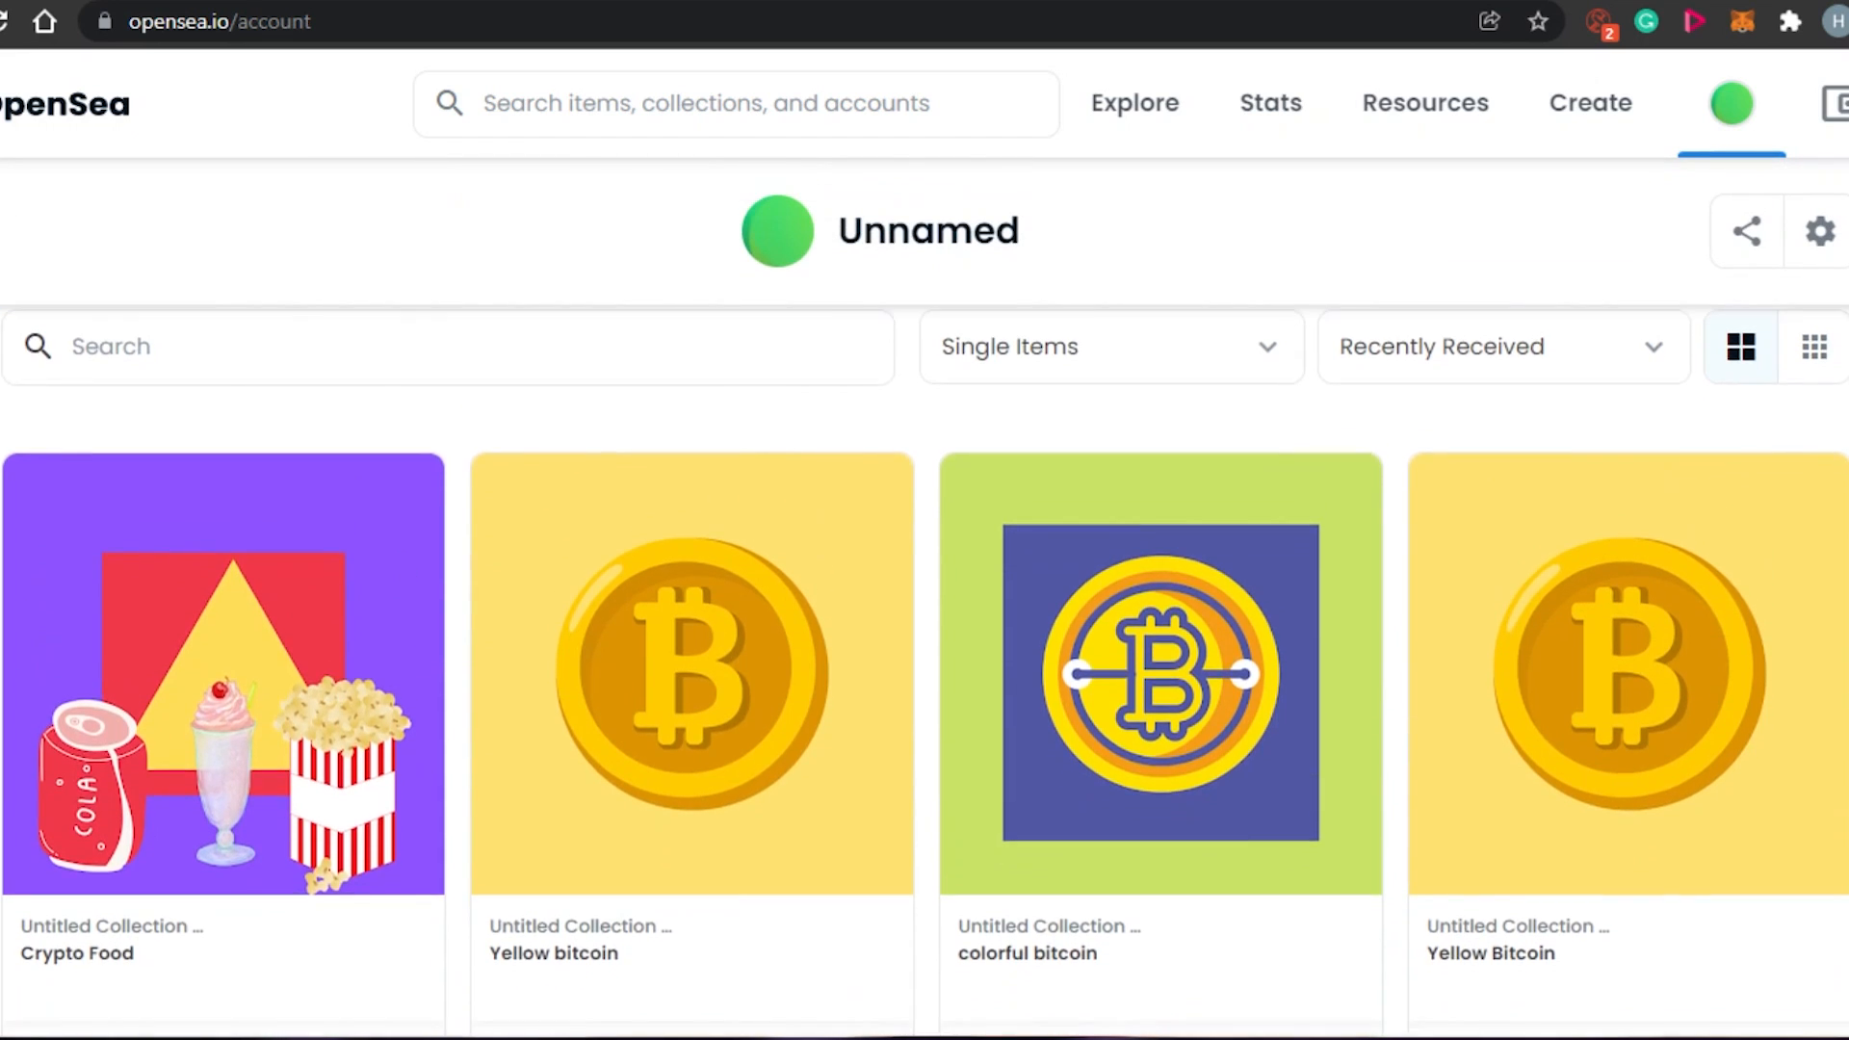
{"action": "scroll", "coordinate": [924, 578], "scroll_direction": "up", "scroll_amount": 5}
{"action": "scroll", "coordinate": [925, 597], "scroll_direction": "down", "scroll_amount": 8}
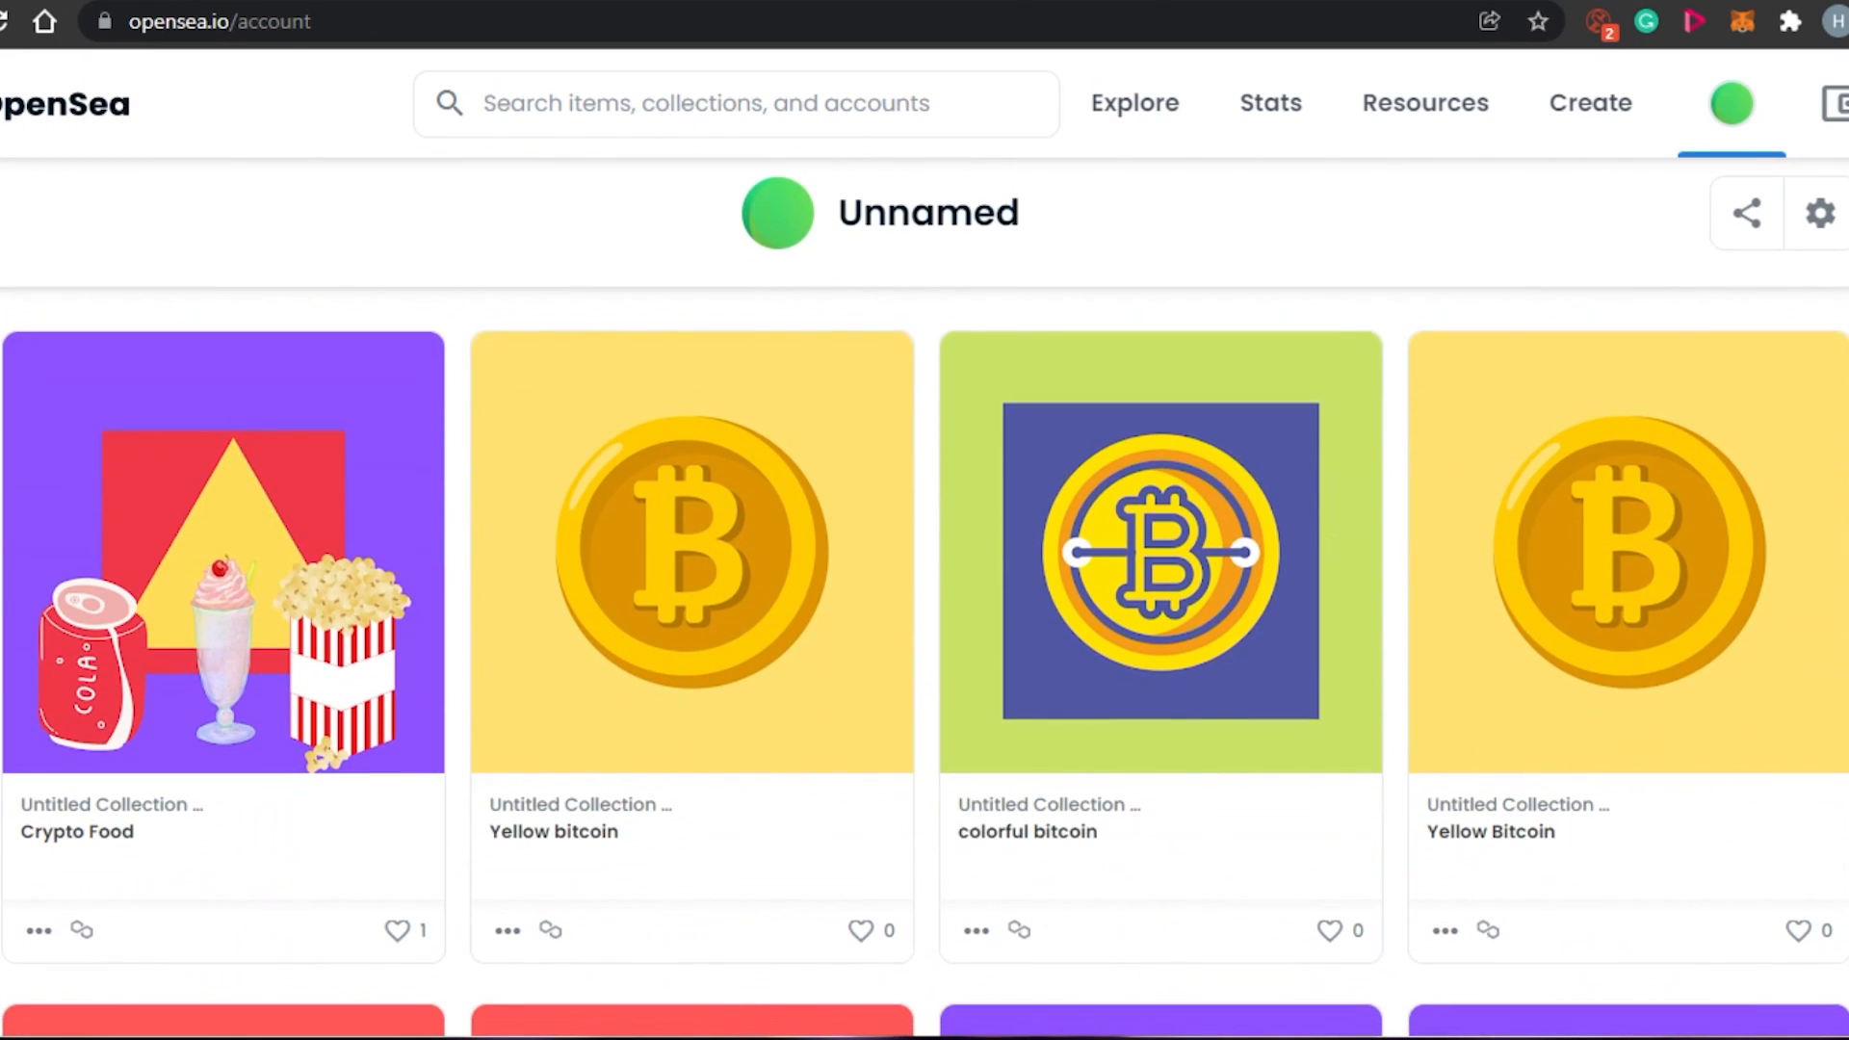
{"action": "scroll", "coordinate": [924, 597], "scroll_direction": "up", "scroll_amount": 1}
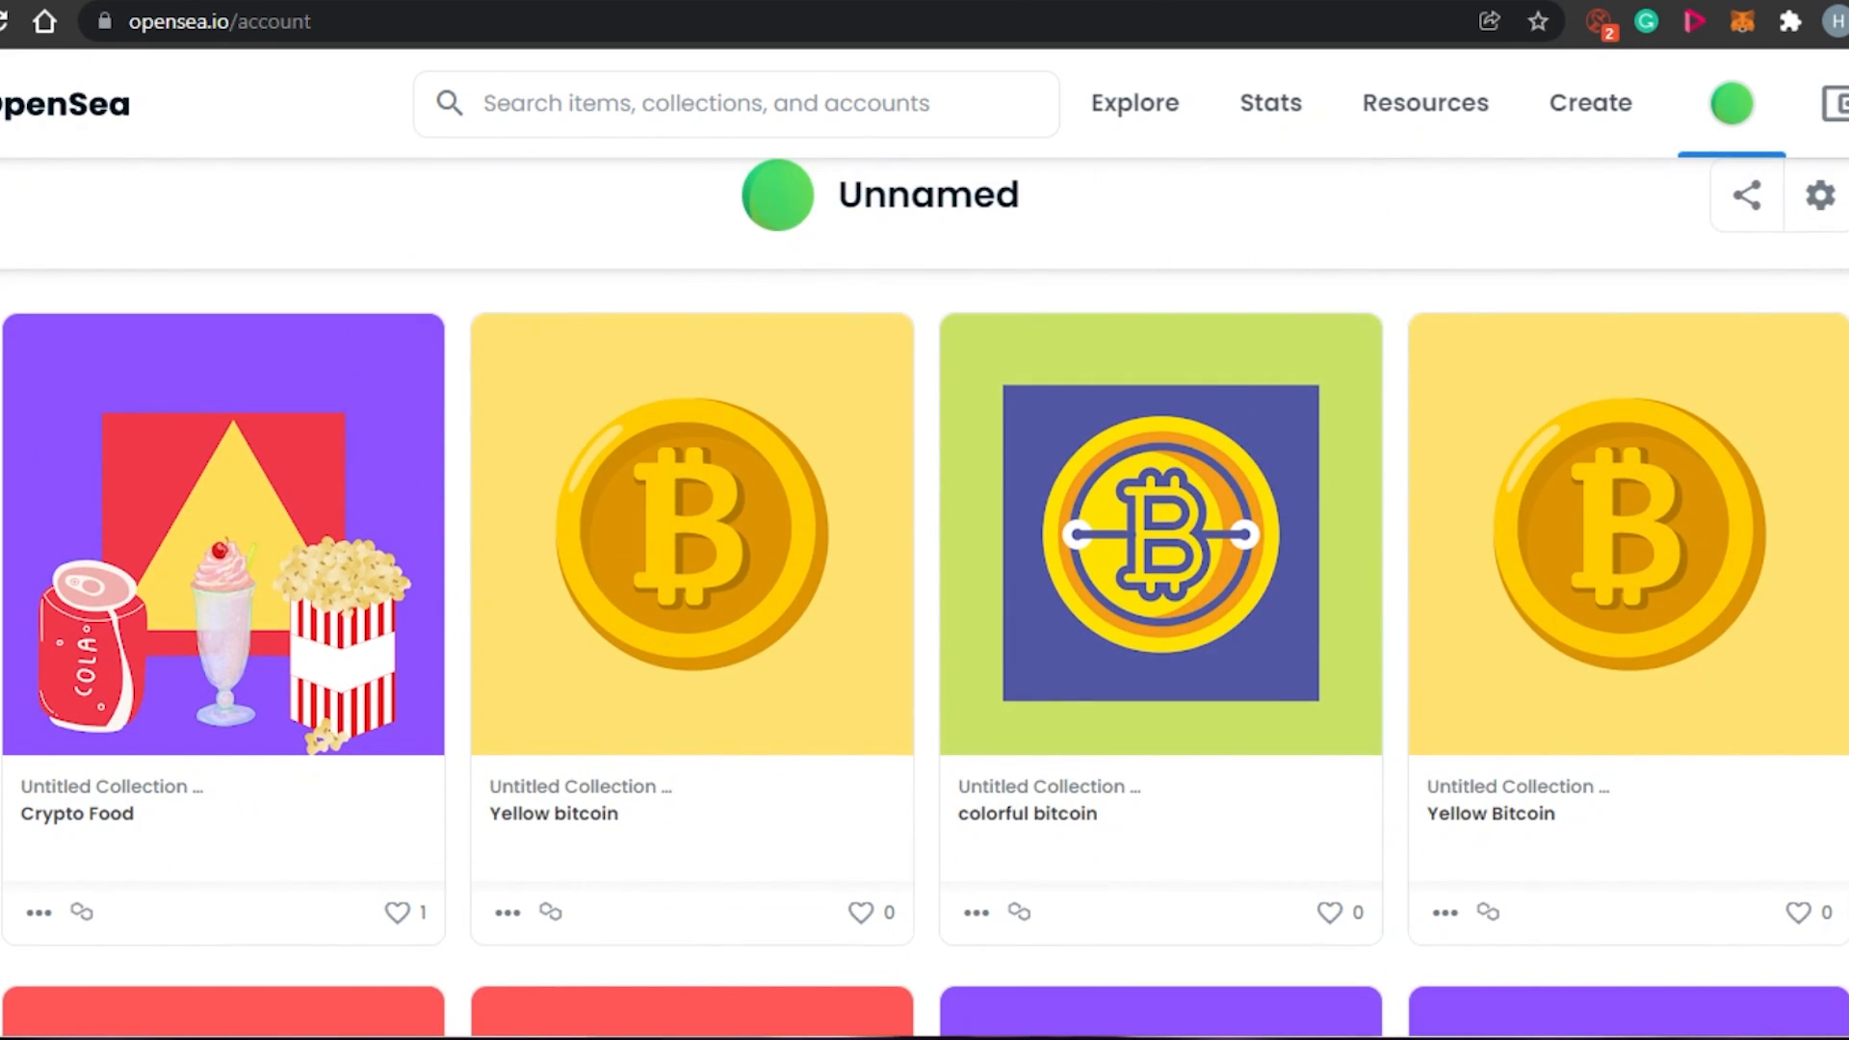
{"action": "scroll", "coordinate": [924, 598], "scroll_direction": "down", "scroll_amount": 10}
{"action": "scroll", "coordinate": [924, 597], "scroll_direction": "up", "scroll_amount": 5}
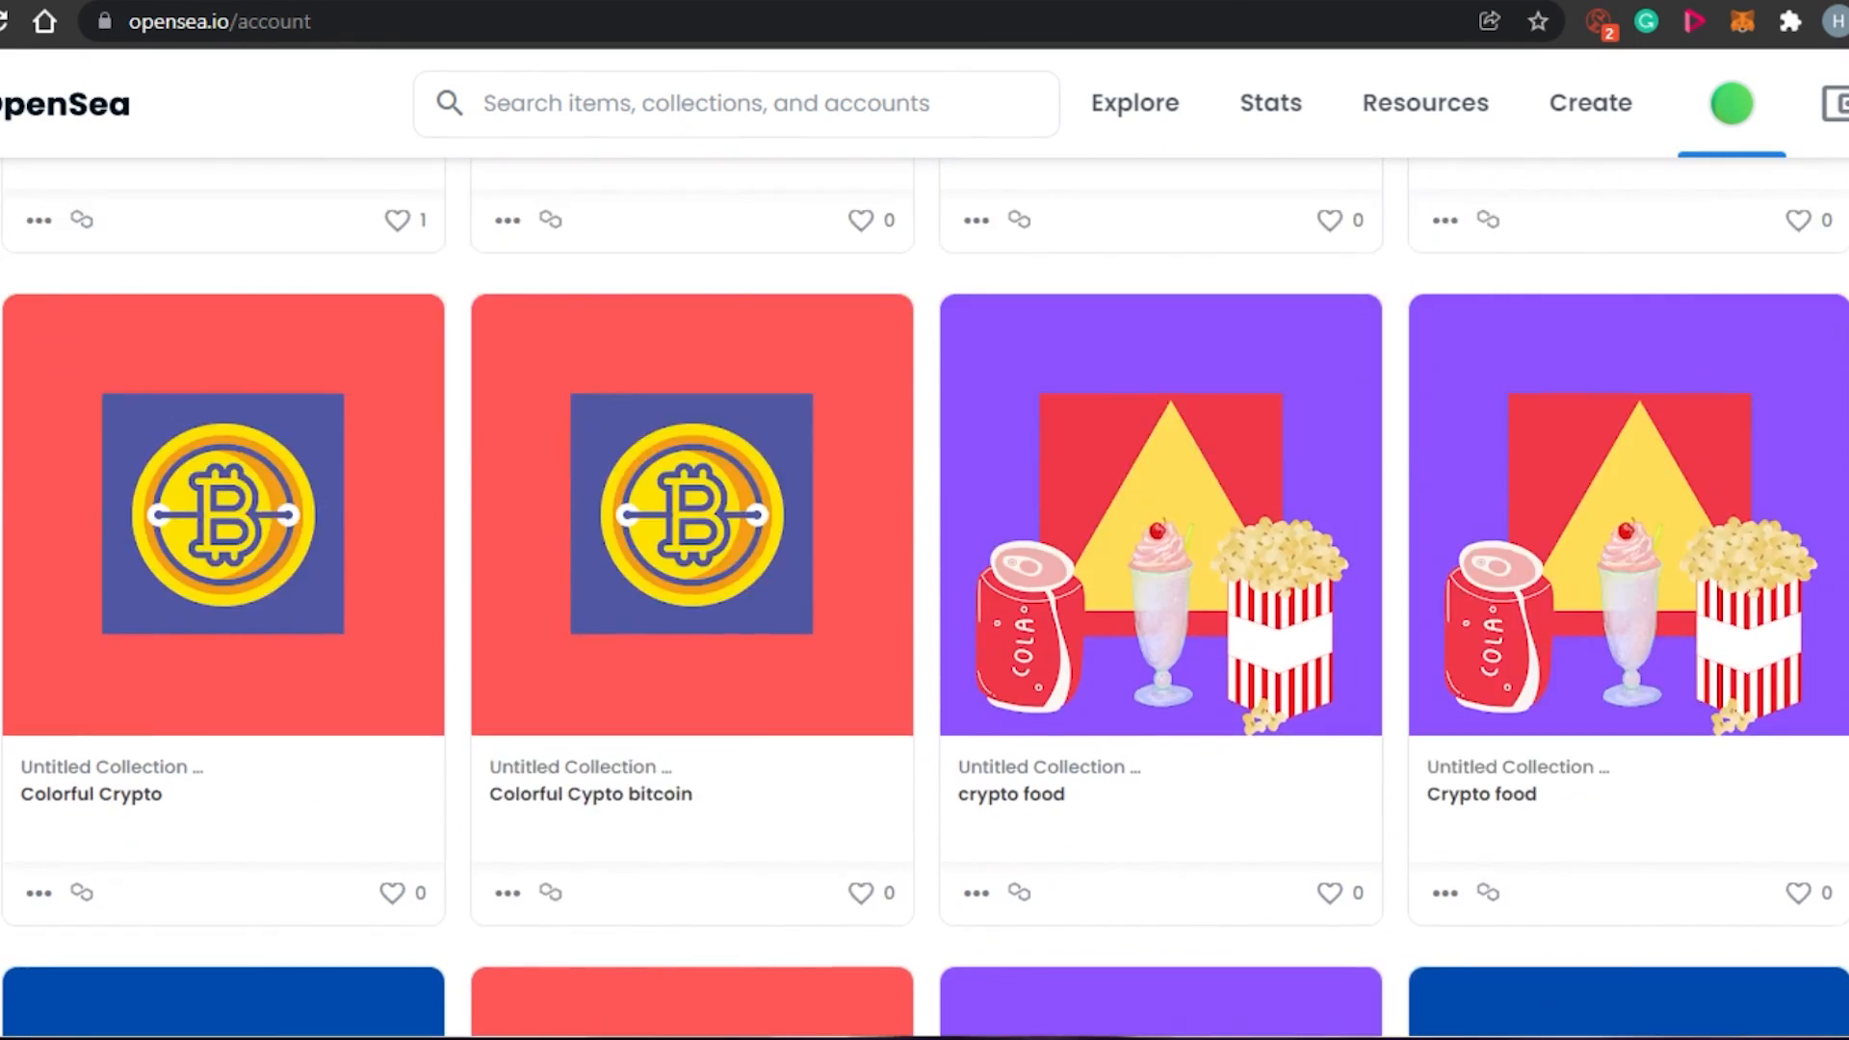
{"action": "scroll", "coordinate": [924, 597], "scroll_direction": "up", "scroll_amount": 8}
{"action": "scroll", "coordinate": [924, 597], "scroll_direction": "down", "scroll_amount": 2}
{"action": "scroll", "coordinate": [925, 597], "scroll_direction": "up", "scroll_amount": 4}
{"action": "scroll", "coordinate": [925, 597], "scroll_direction": "down", "scroll_amount": 1}
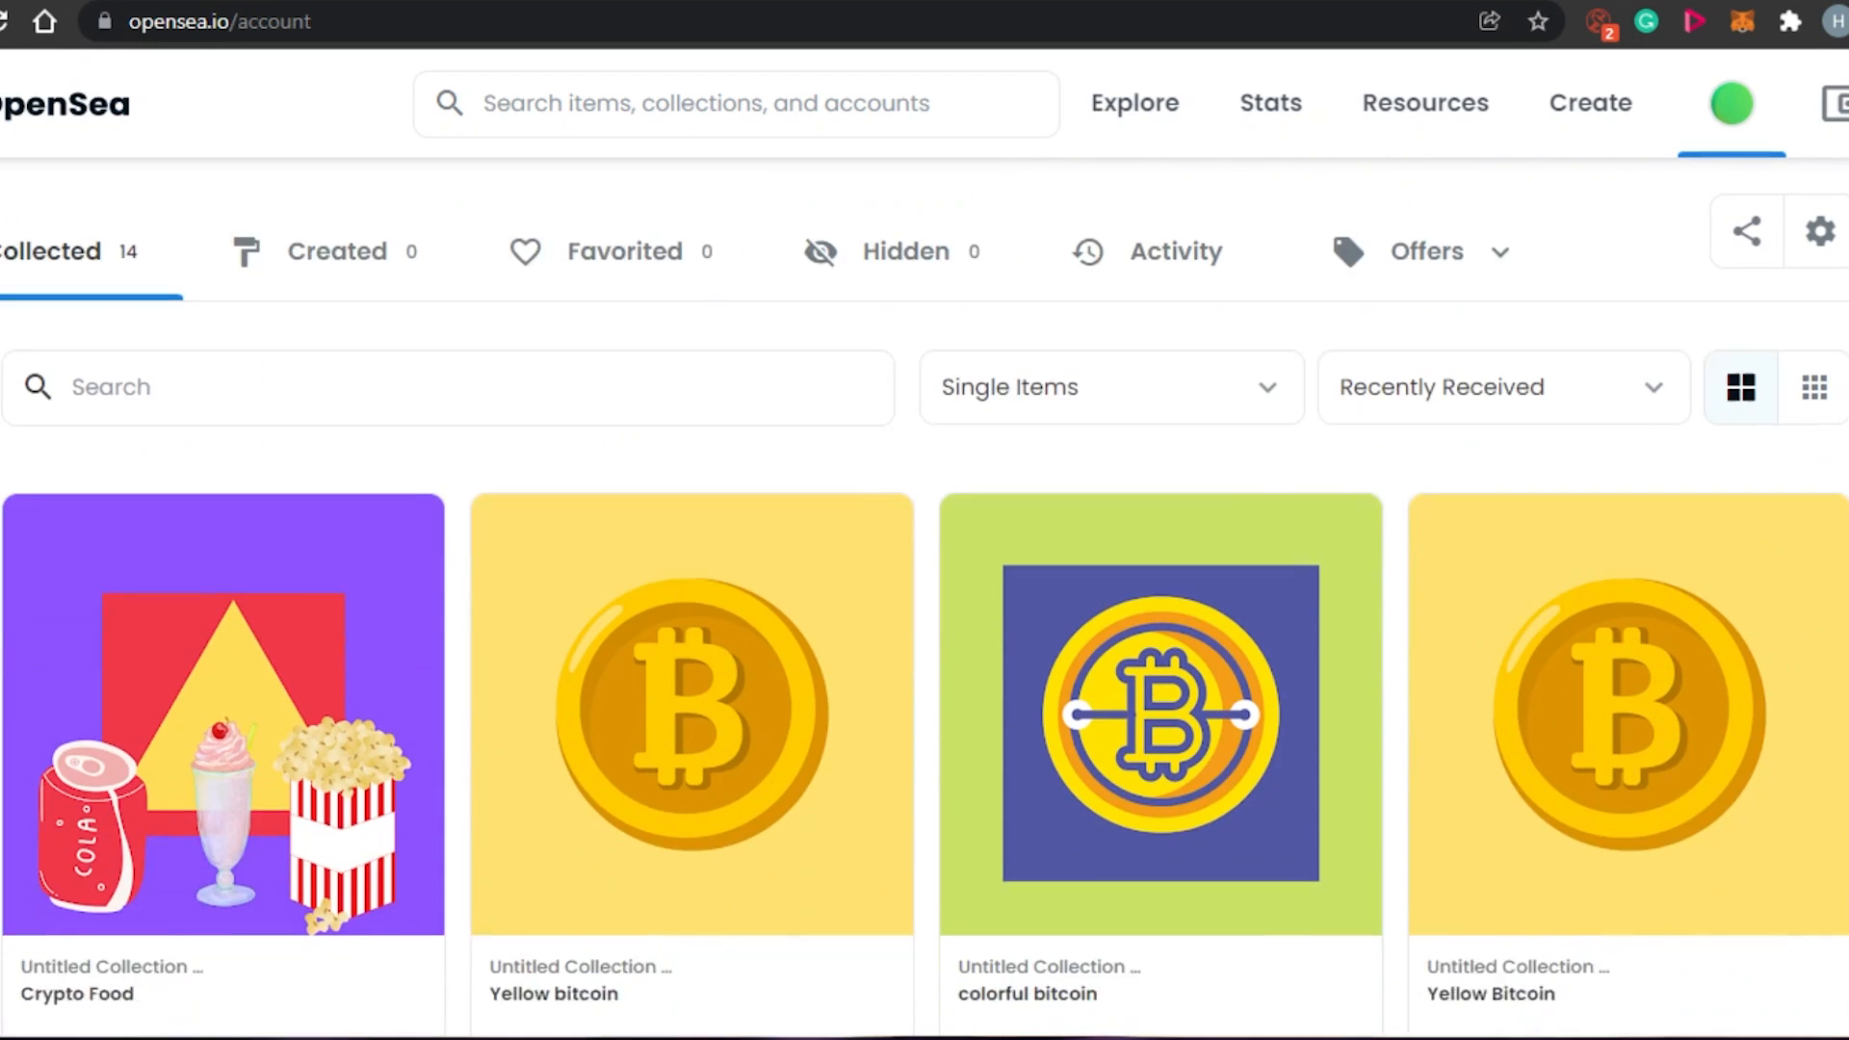
{"action": "scroll", "coordinate": [383, 655], "scroll_direction": "down", "scroll_amount": 2}
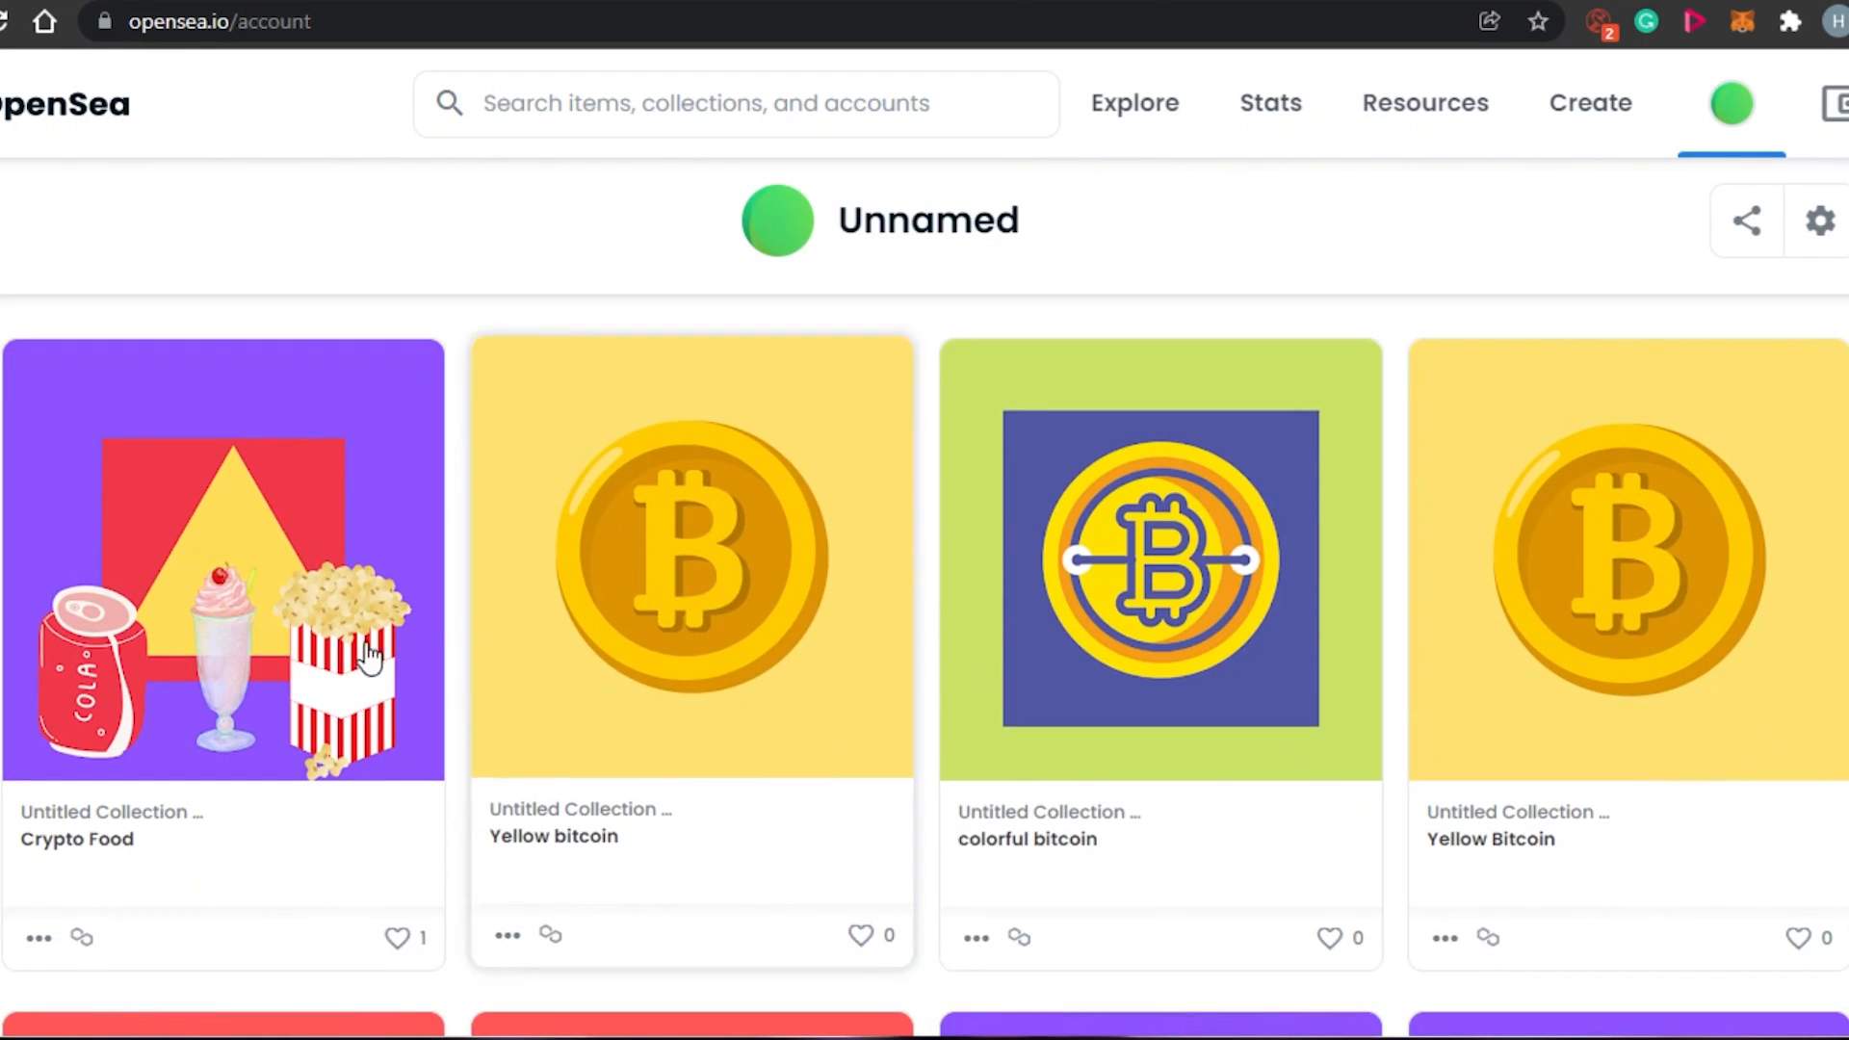
{"action": "scroll", "coordinate": [1697, 330], "scroll_direction": "down", "scroll_amount": 5}
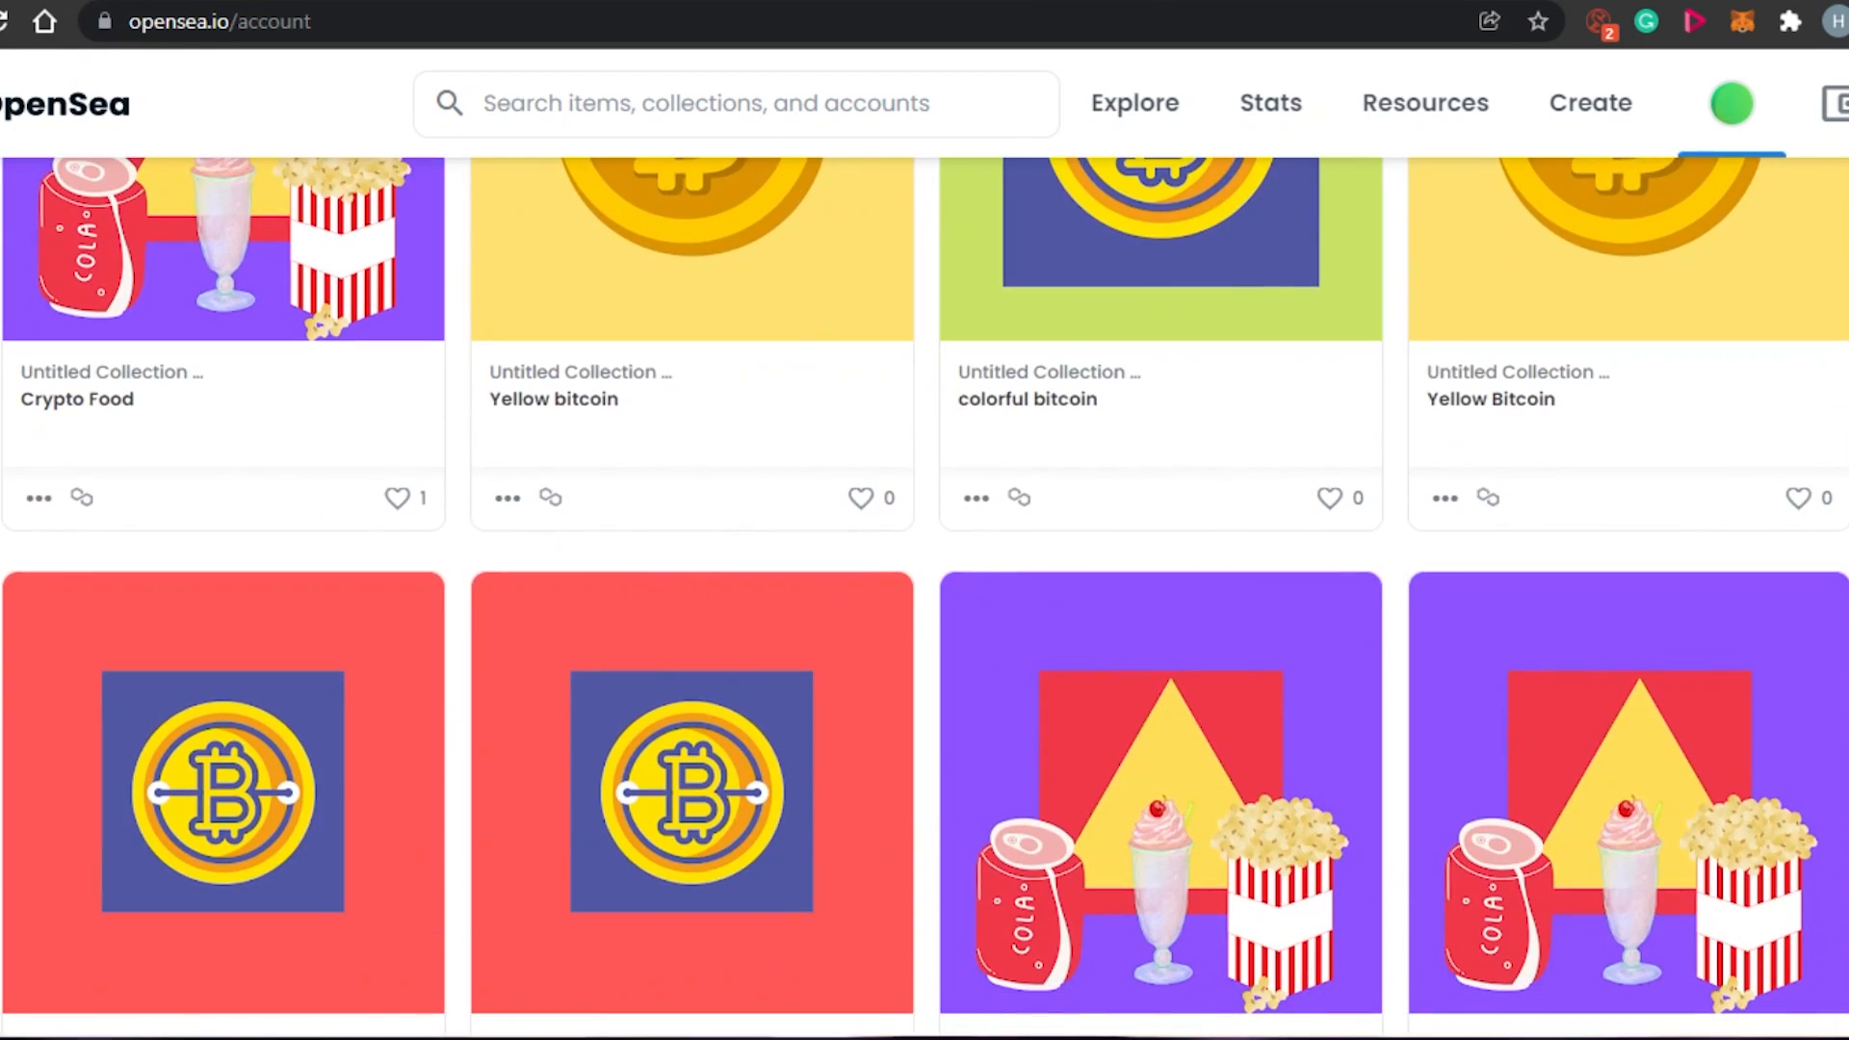
{"action": "scroll", "coordinate": [925, 597], "scroll_direction": "down", "scroll_amount": 7}
{"action": "scroll", "coordinate": [925, 597], "scroll_direction": "up", "scroll_amount": 10}
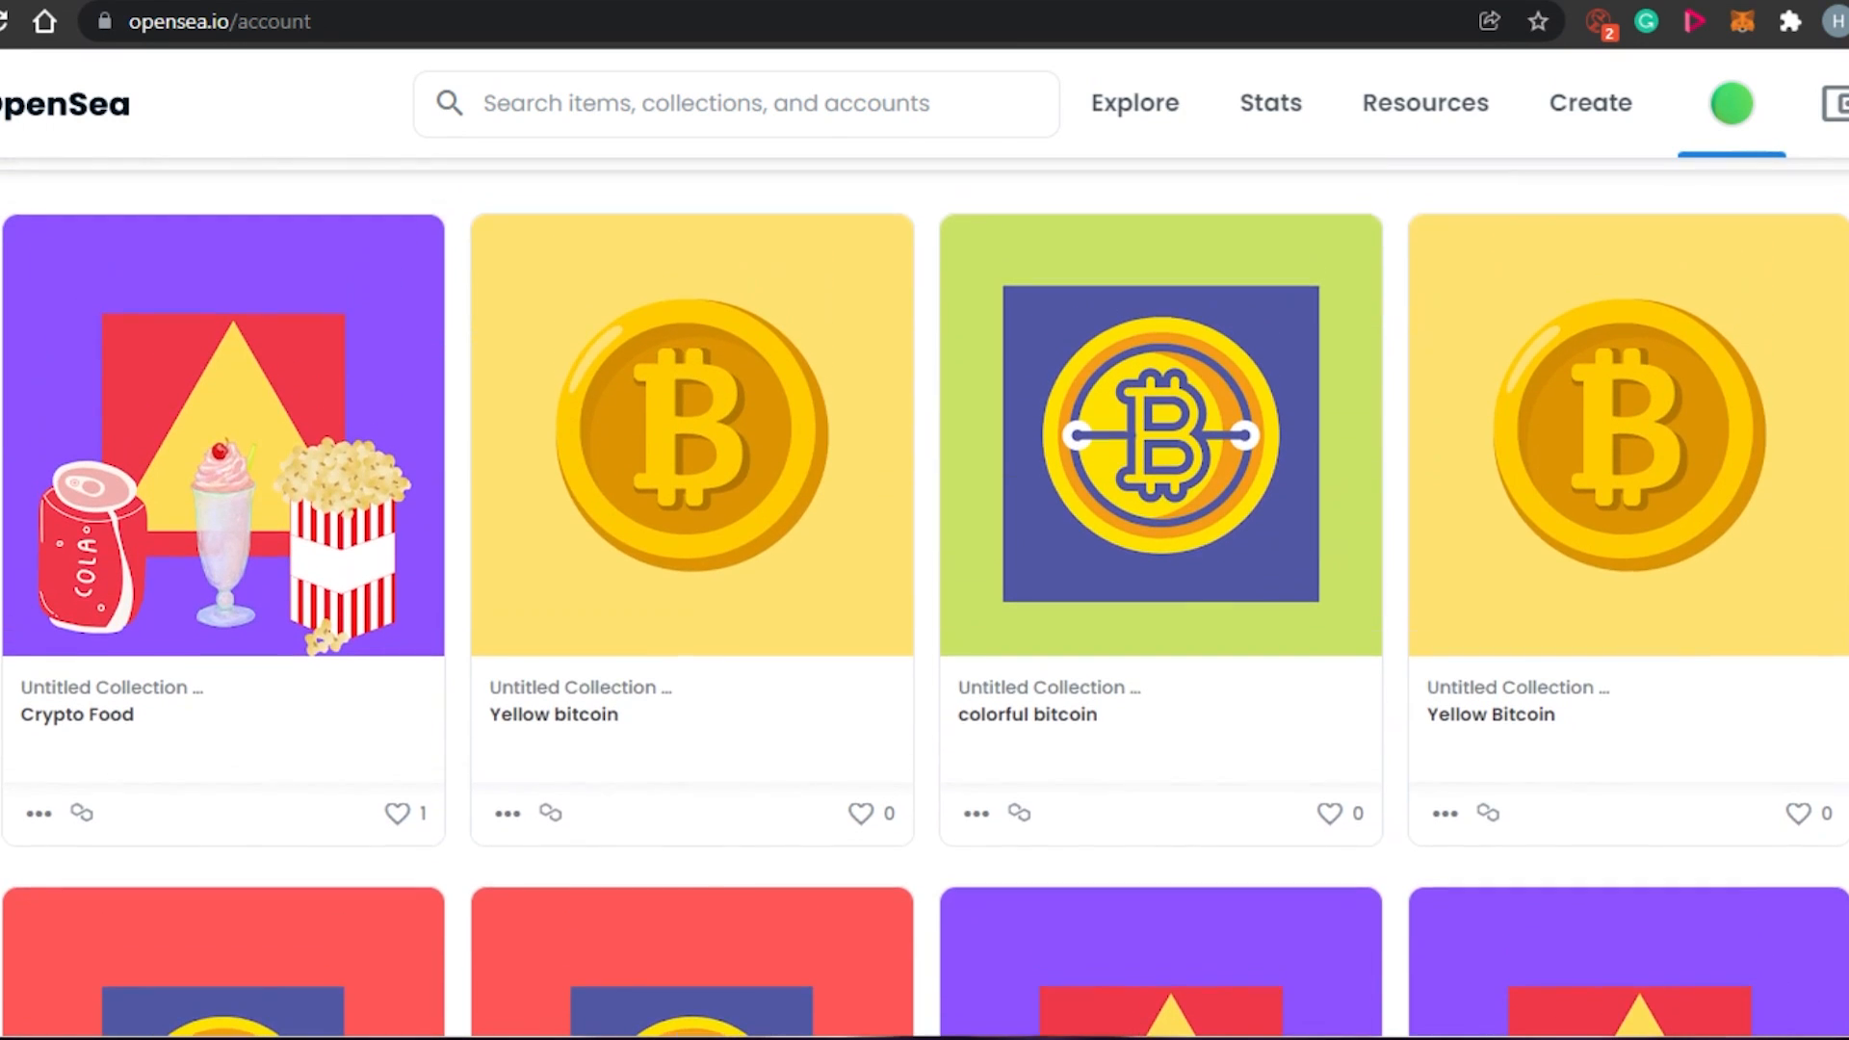
{"action": "scroll", "coordinate": [1511, 401], "scroll_direction": "up", "scroll_amount": 1}
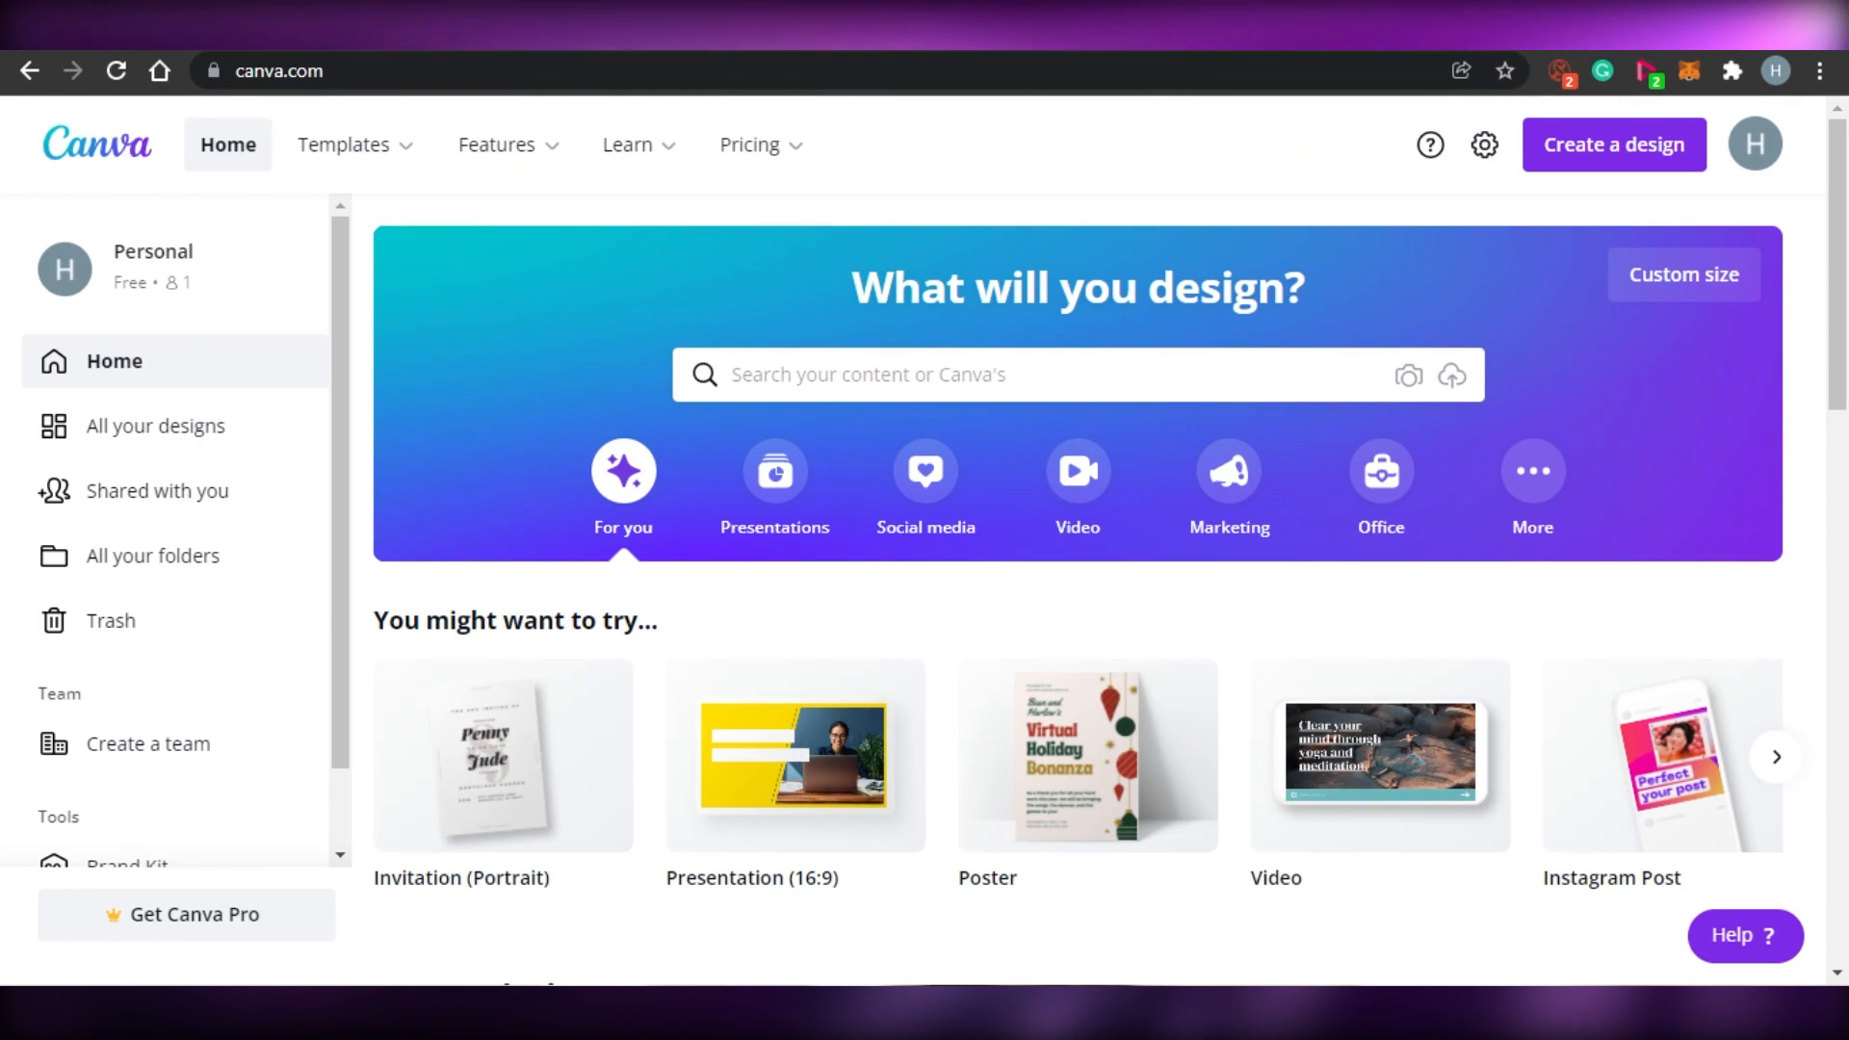
Step: Create a blank 1080 × 1080 px Instagram Post design from the suggested formats on the Canva home page
{"action": "scroll", "coordinate": [1785, 466], "scroll_direction": "down", "scroll_amount": 2}
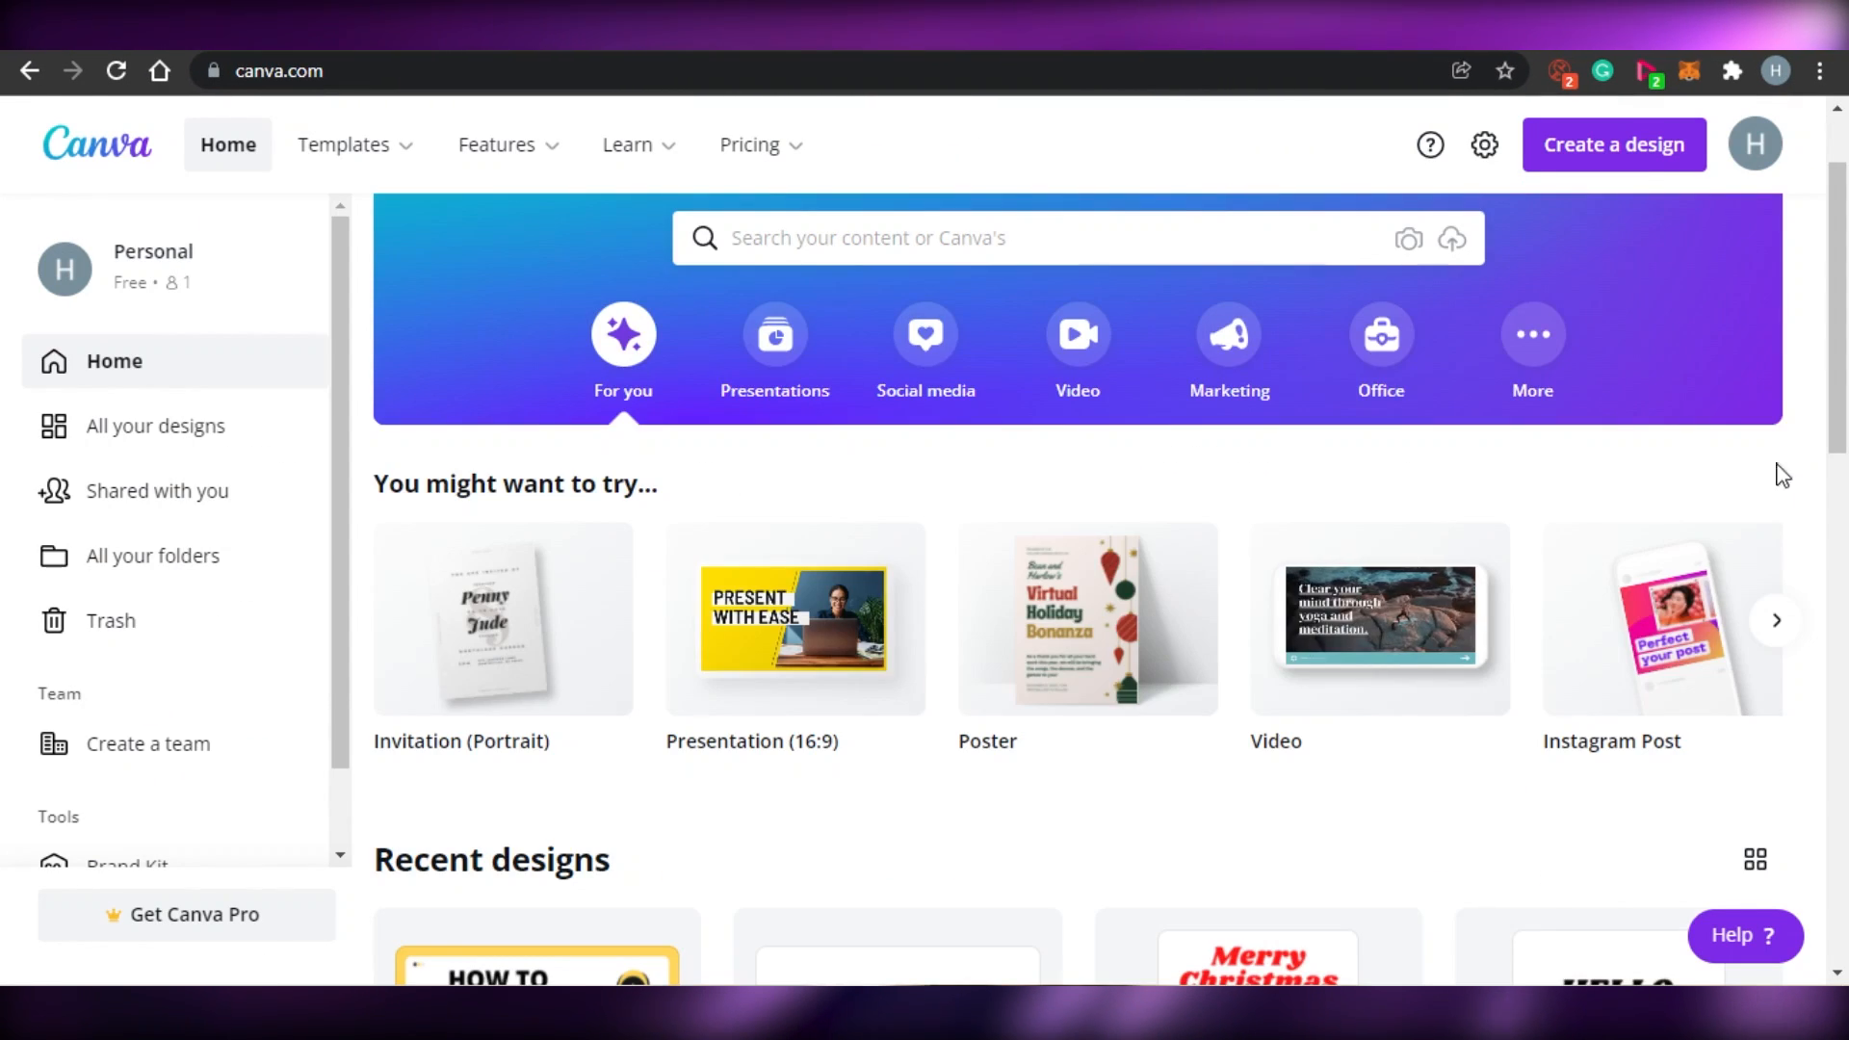
{"action": "left_click", "coordinate": [1777, 624]}
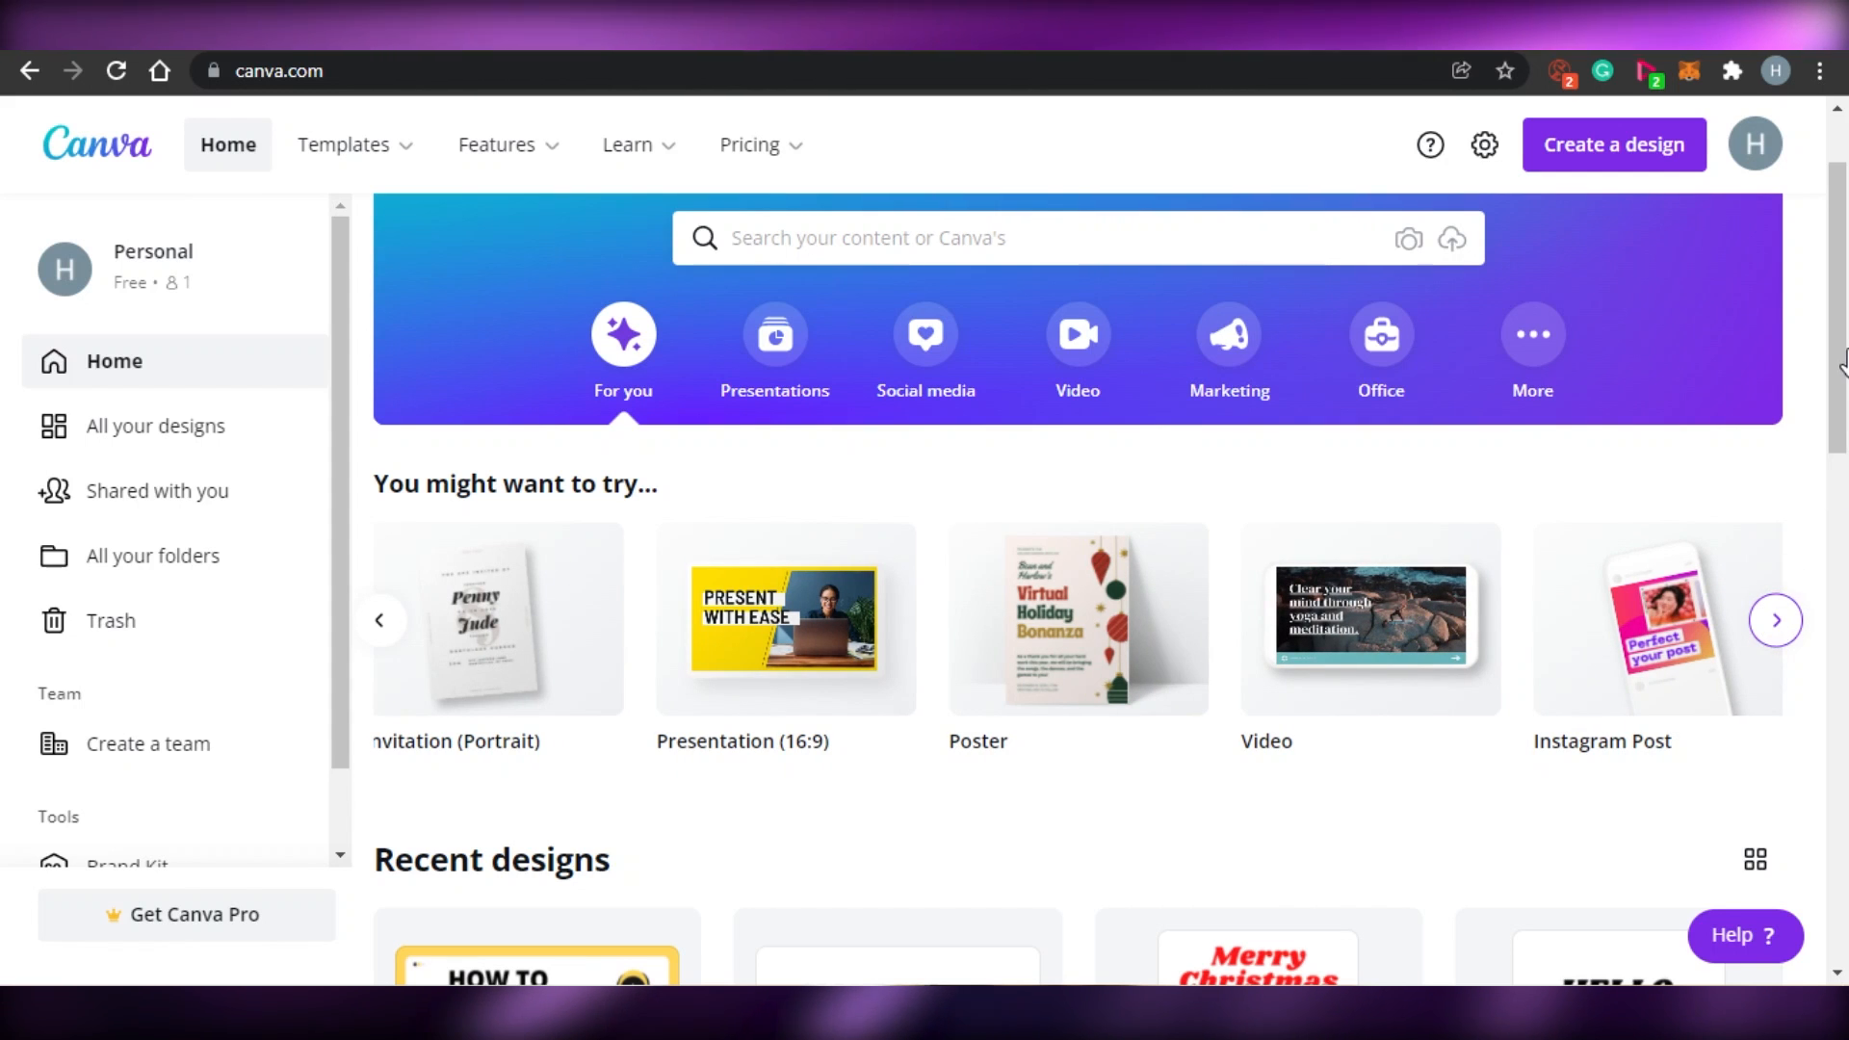
{"action": "scroll", "coordinate": [1525, 353], "scroll_direction": "up", "scroll_amount": 1}
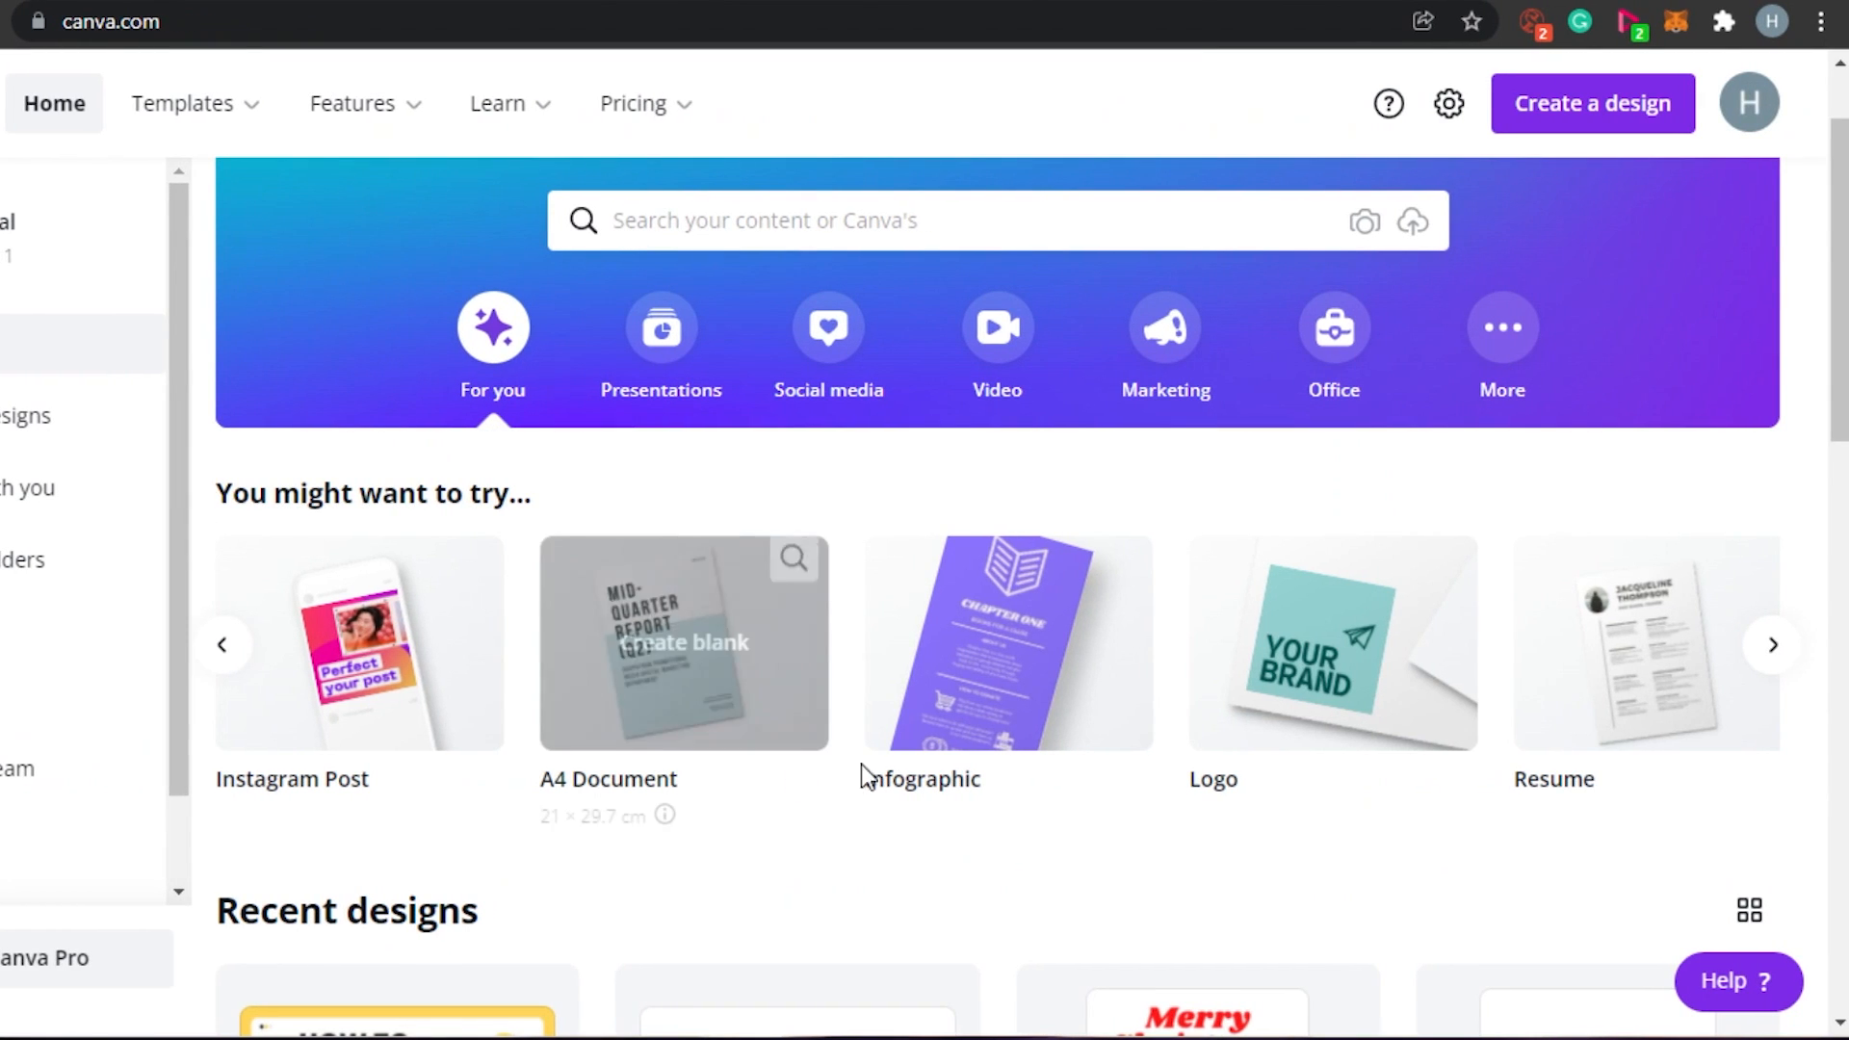
{"action": "scroll", "coordinate": [998, 523], "scroll_direction": "up", "scroll_amount": 2}
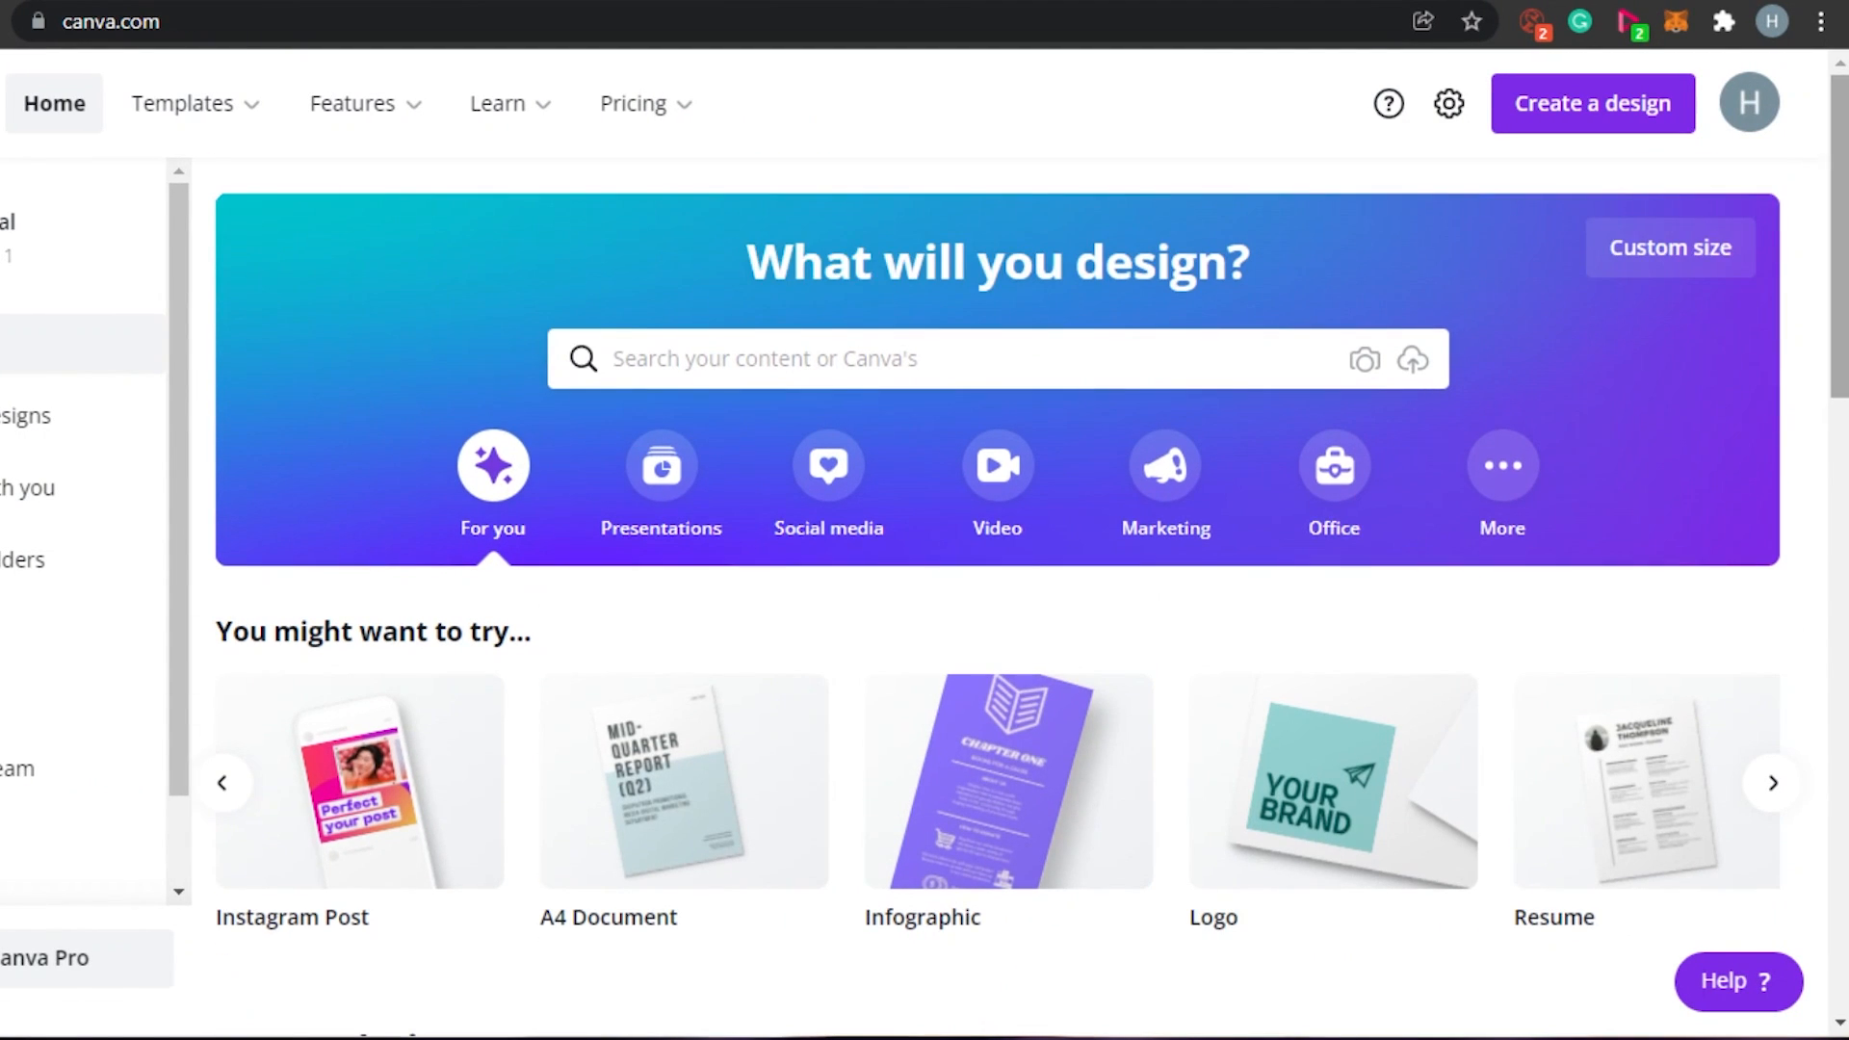
{"action": "left_click", "coordinate": [1662, 258]}
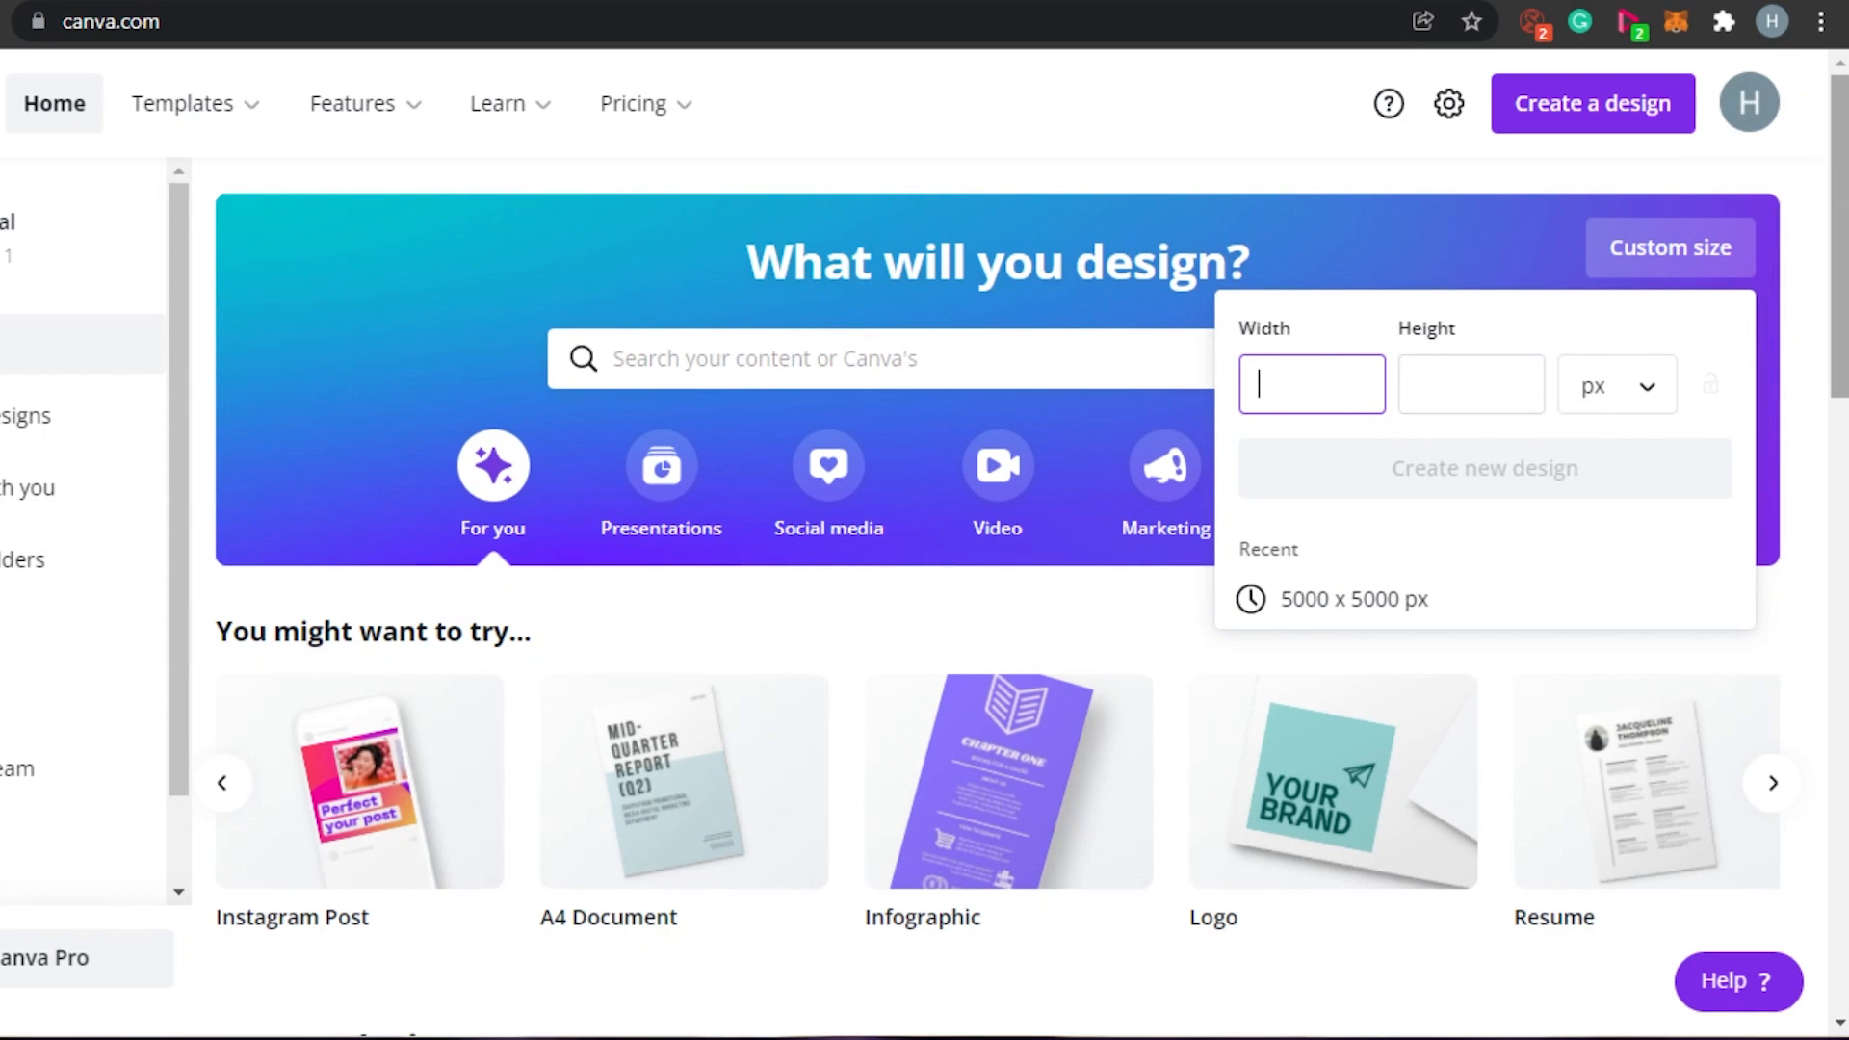
{"action": "scroll", "coordinate": [603, 585], "scroll_direction": "down", "scroll_amount": 3}
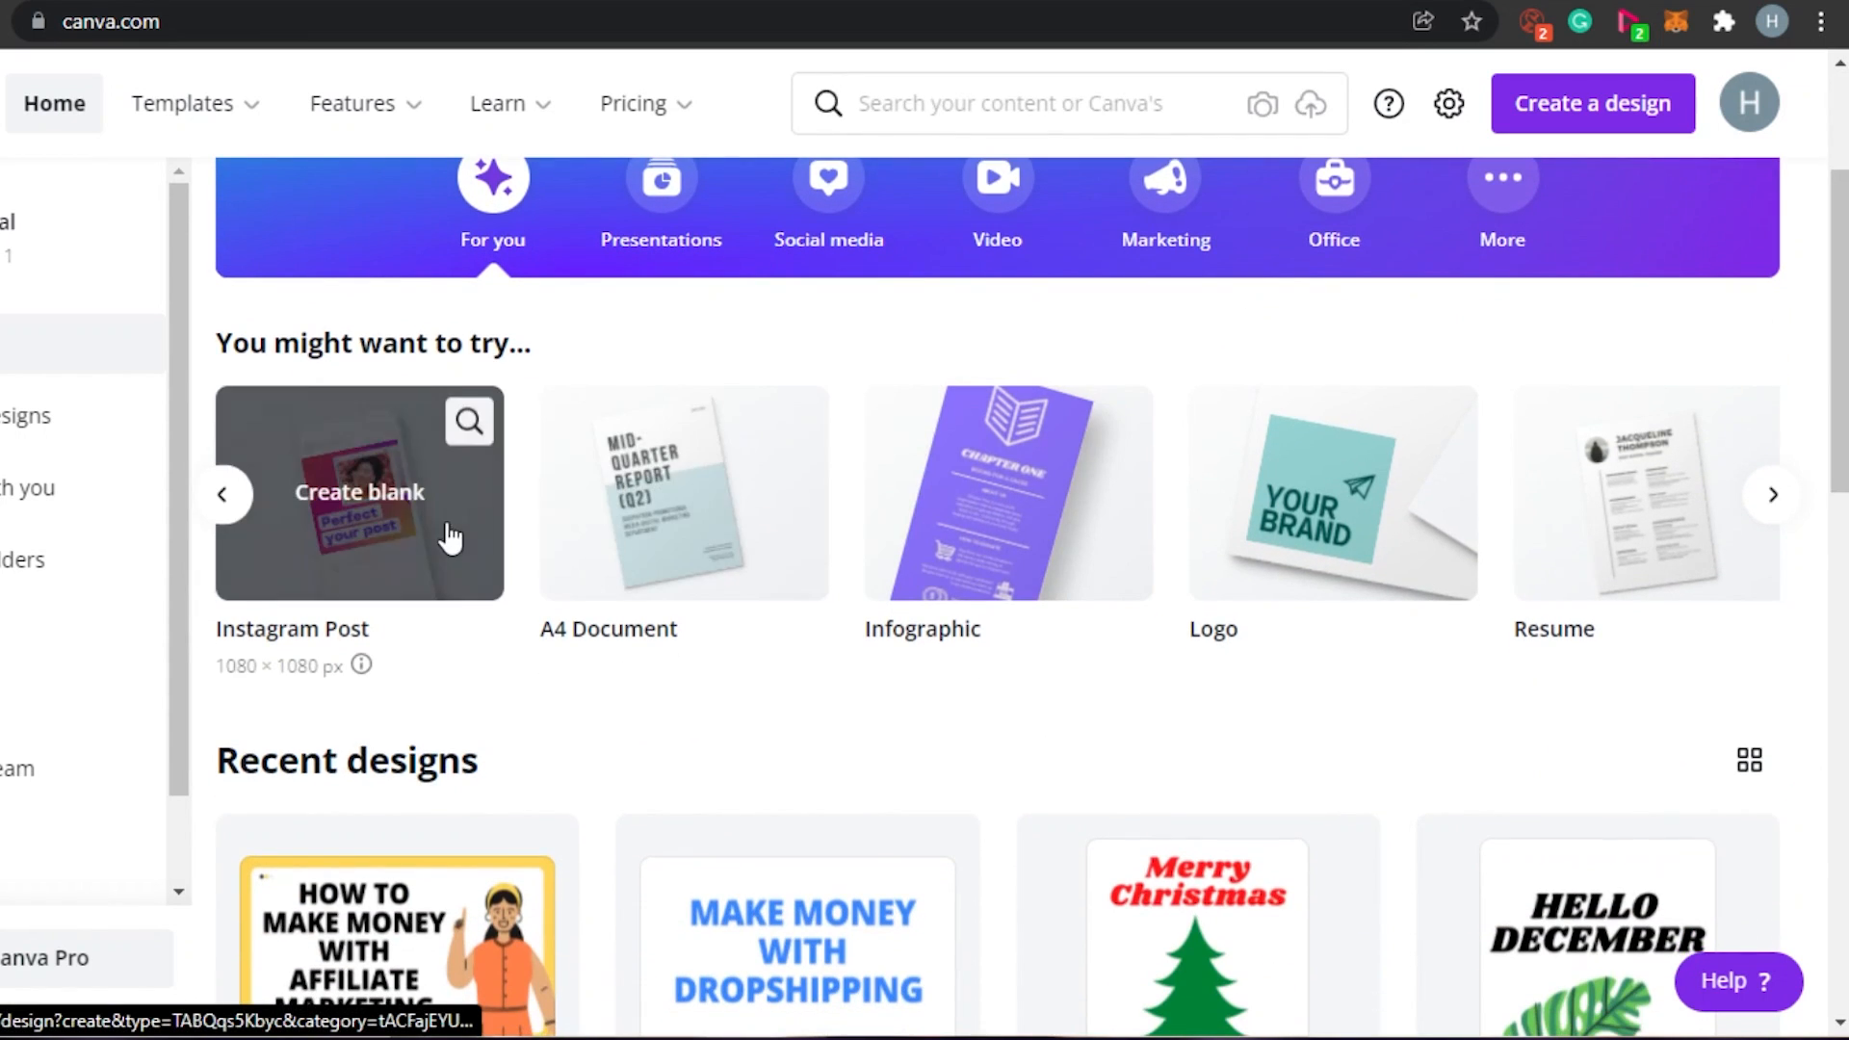
{"action": "left_click", "coordinate": [395, 520]}
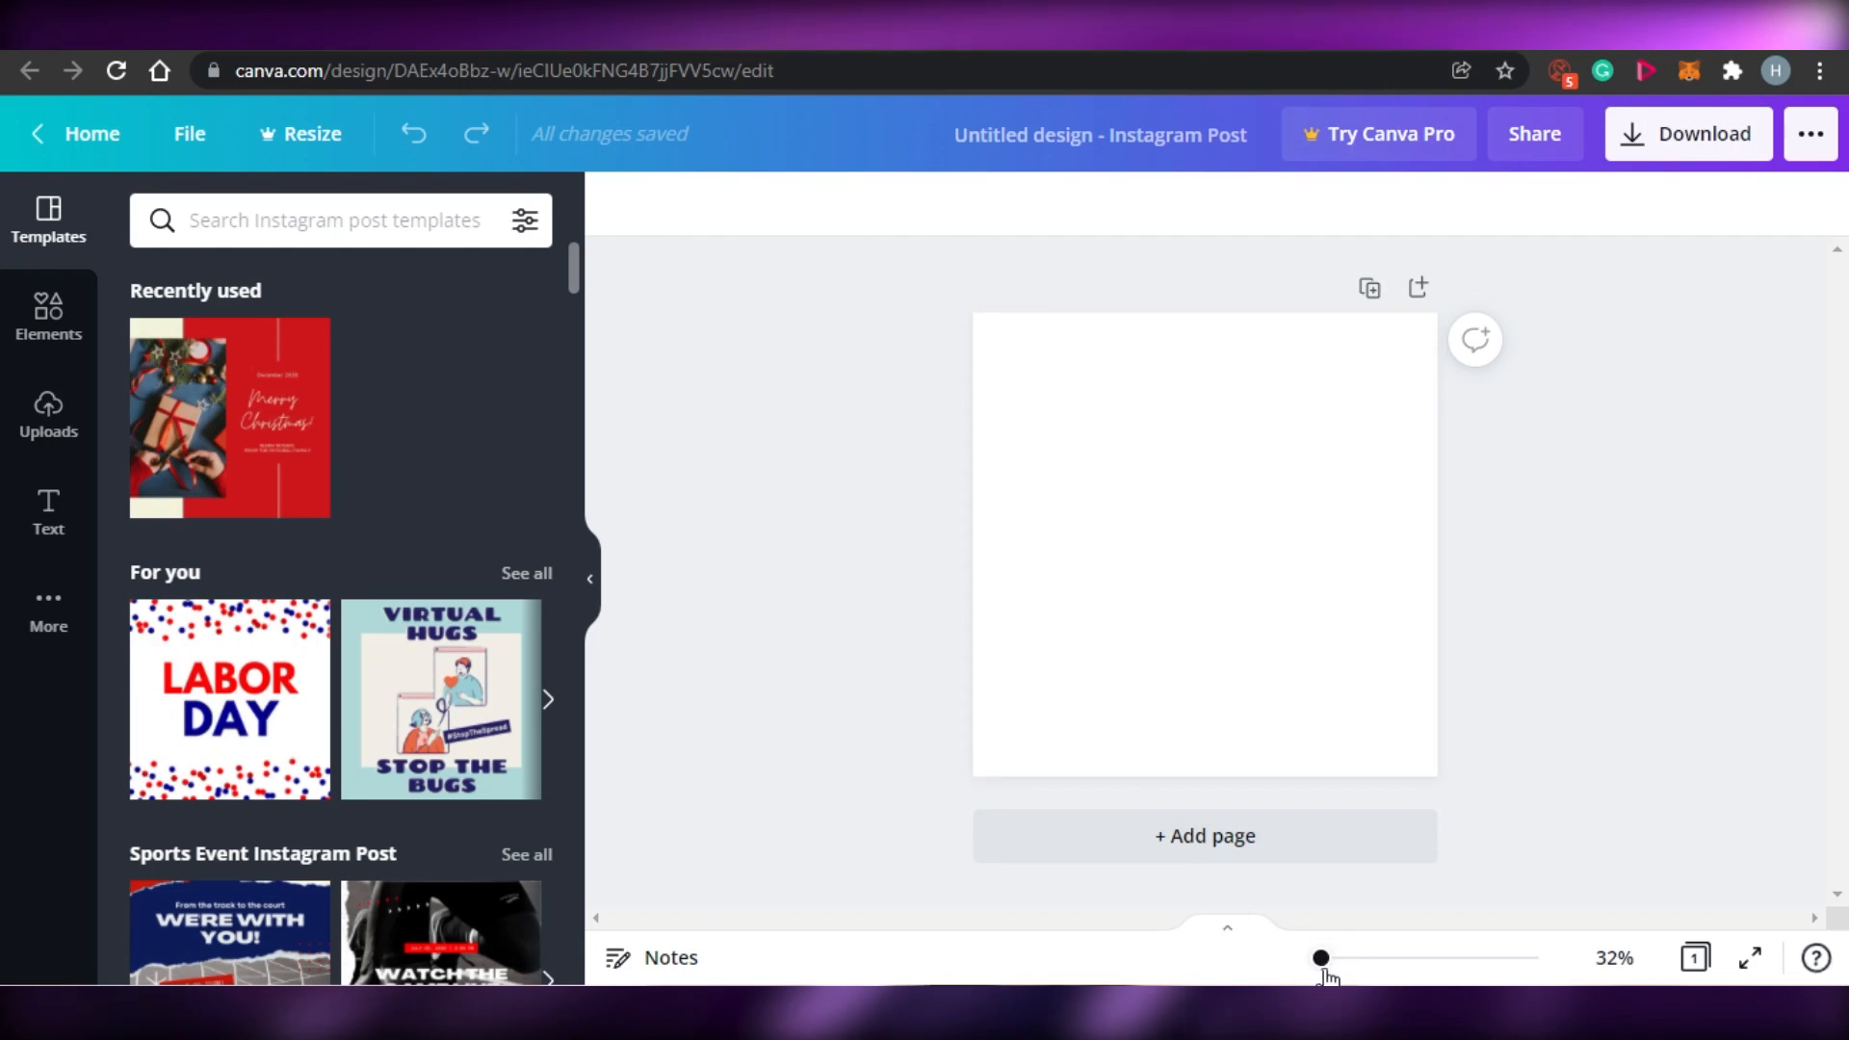
Step: Look through the design elements on offer, from lines and shapes, graphics and photos to videos, audio and charts
{"action": "mouse_move", "coordinate": [1339, 963]}
{"action": "left_mouse_down"}
{"action": "mouse_move", "coordinate": [1474, 969]}
{"action": "mouse_move", "coordinate": [1318, 963]}
{"action": "left_mouse_up"}
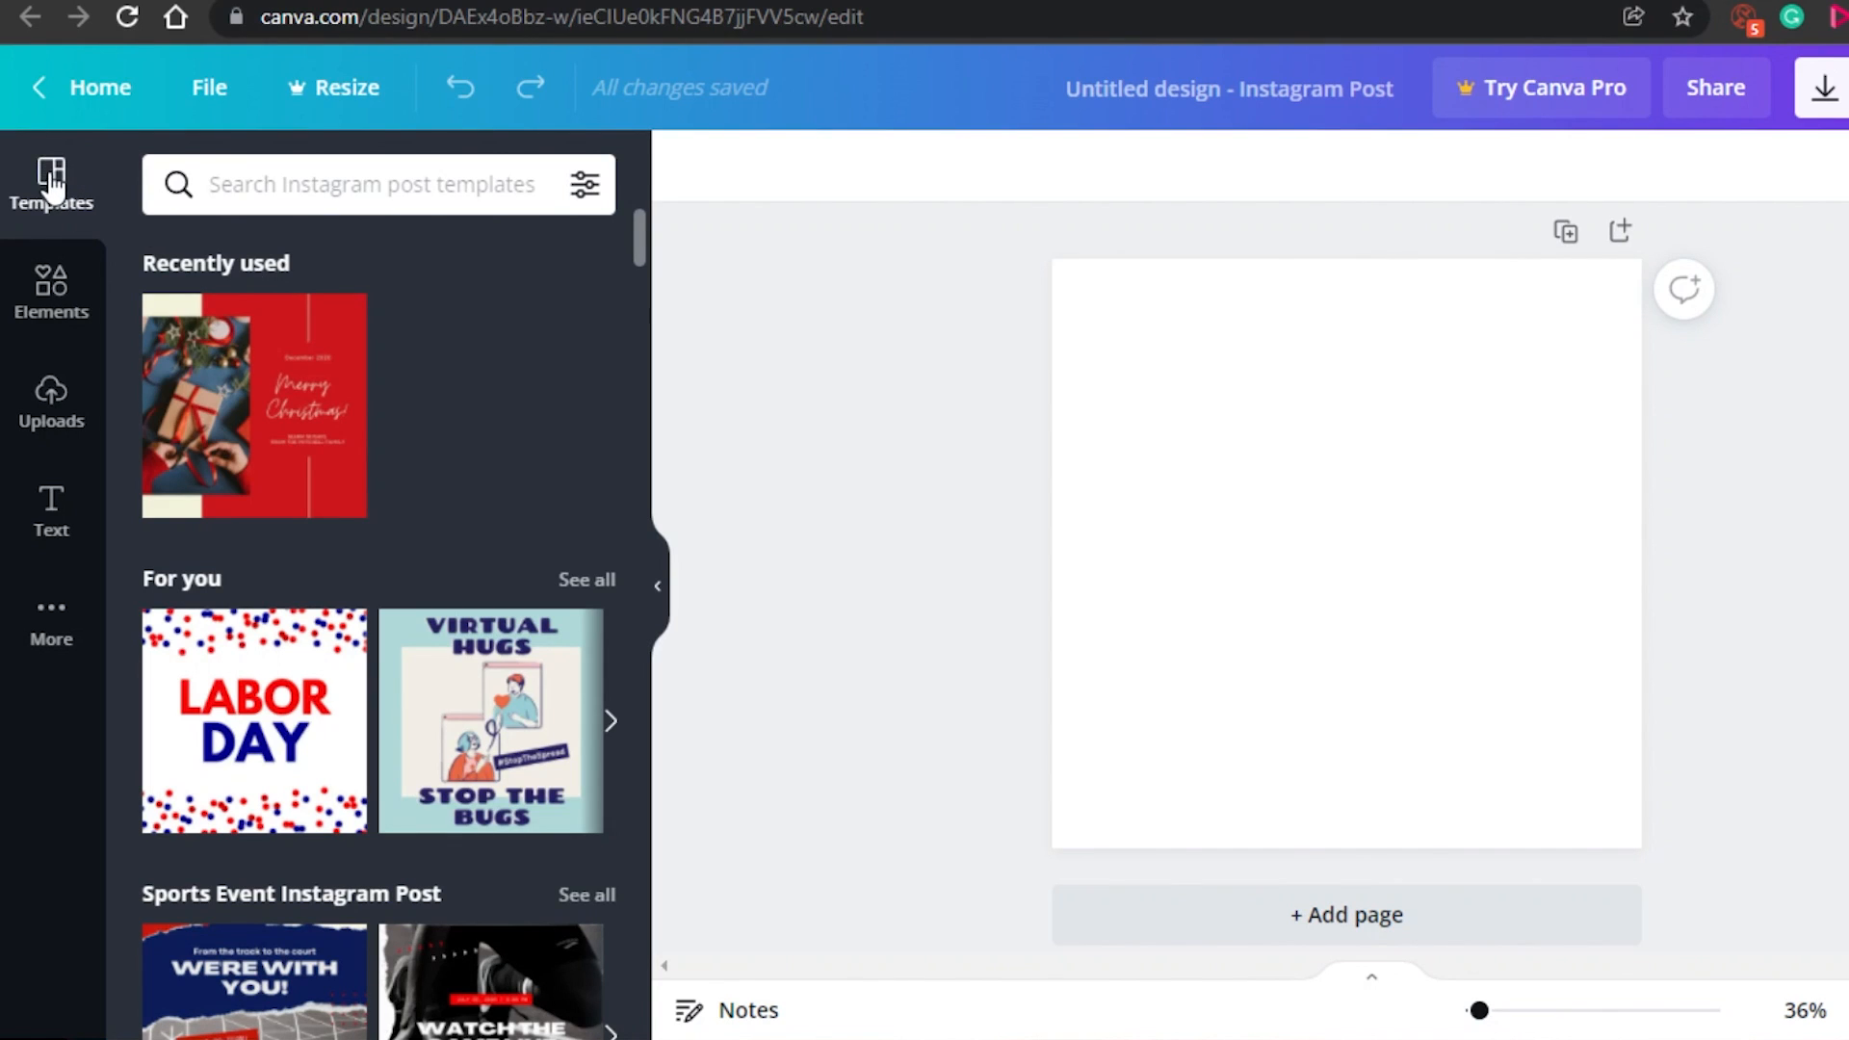
{"action": "mouse_move", "coordinate": [638, 239]}
{"action": "left_mouse_down"}
{"action": "mouse_move", "coordinate": [638, 405]}
{"action": "mouse_move", "coordinate": [628, 205]}
{"action": "left_mouse_up"}
{"action": "left_click", "coordinate": [53, 294]}
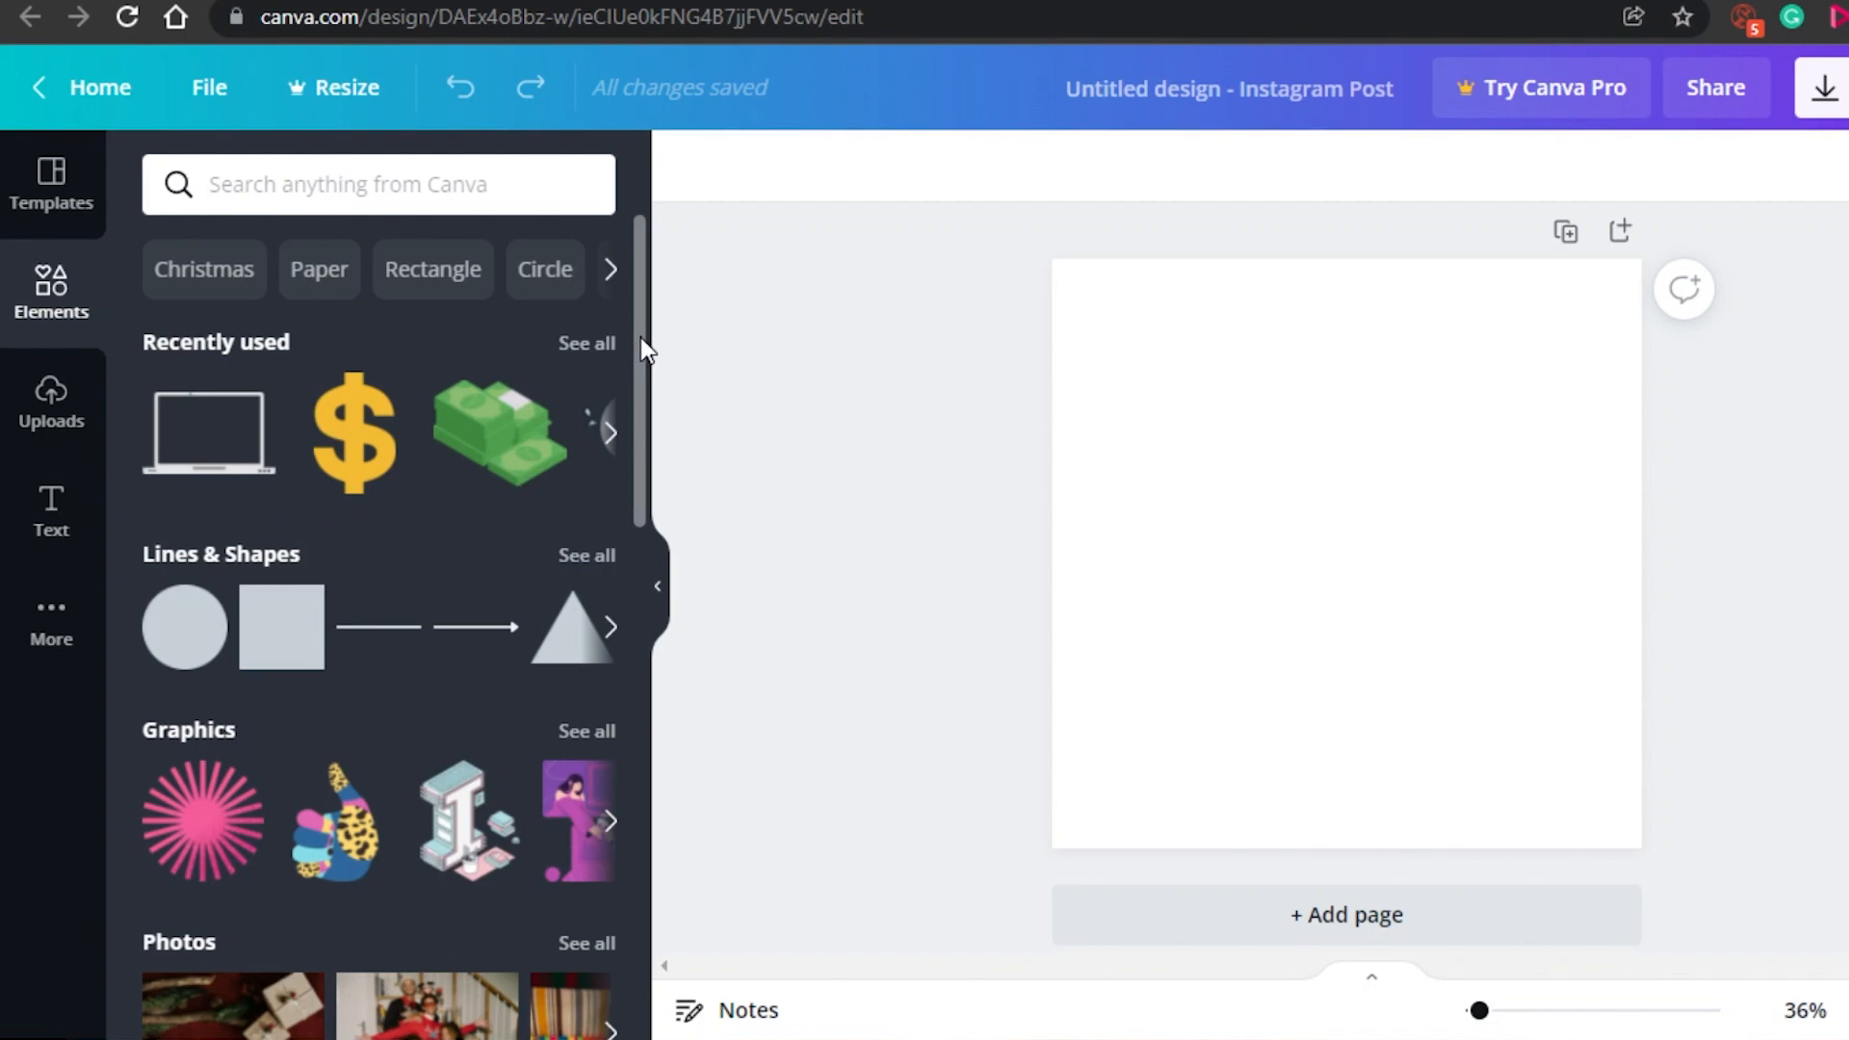
{"action": "left_click_drag", "start_coordinate": [636, 320], "coordinate": [643, 419]}
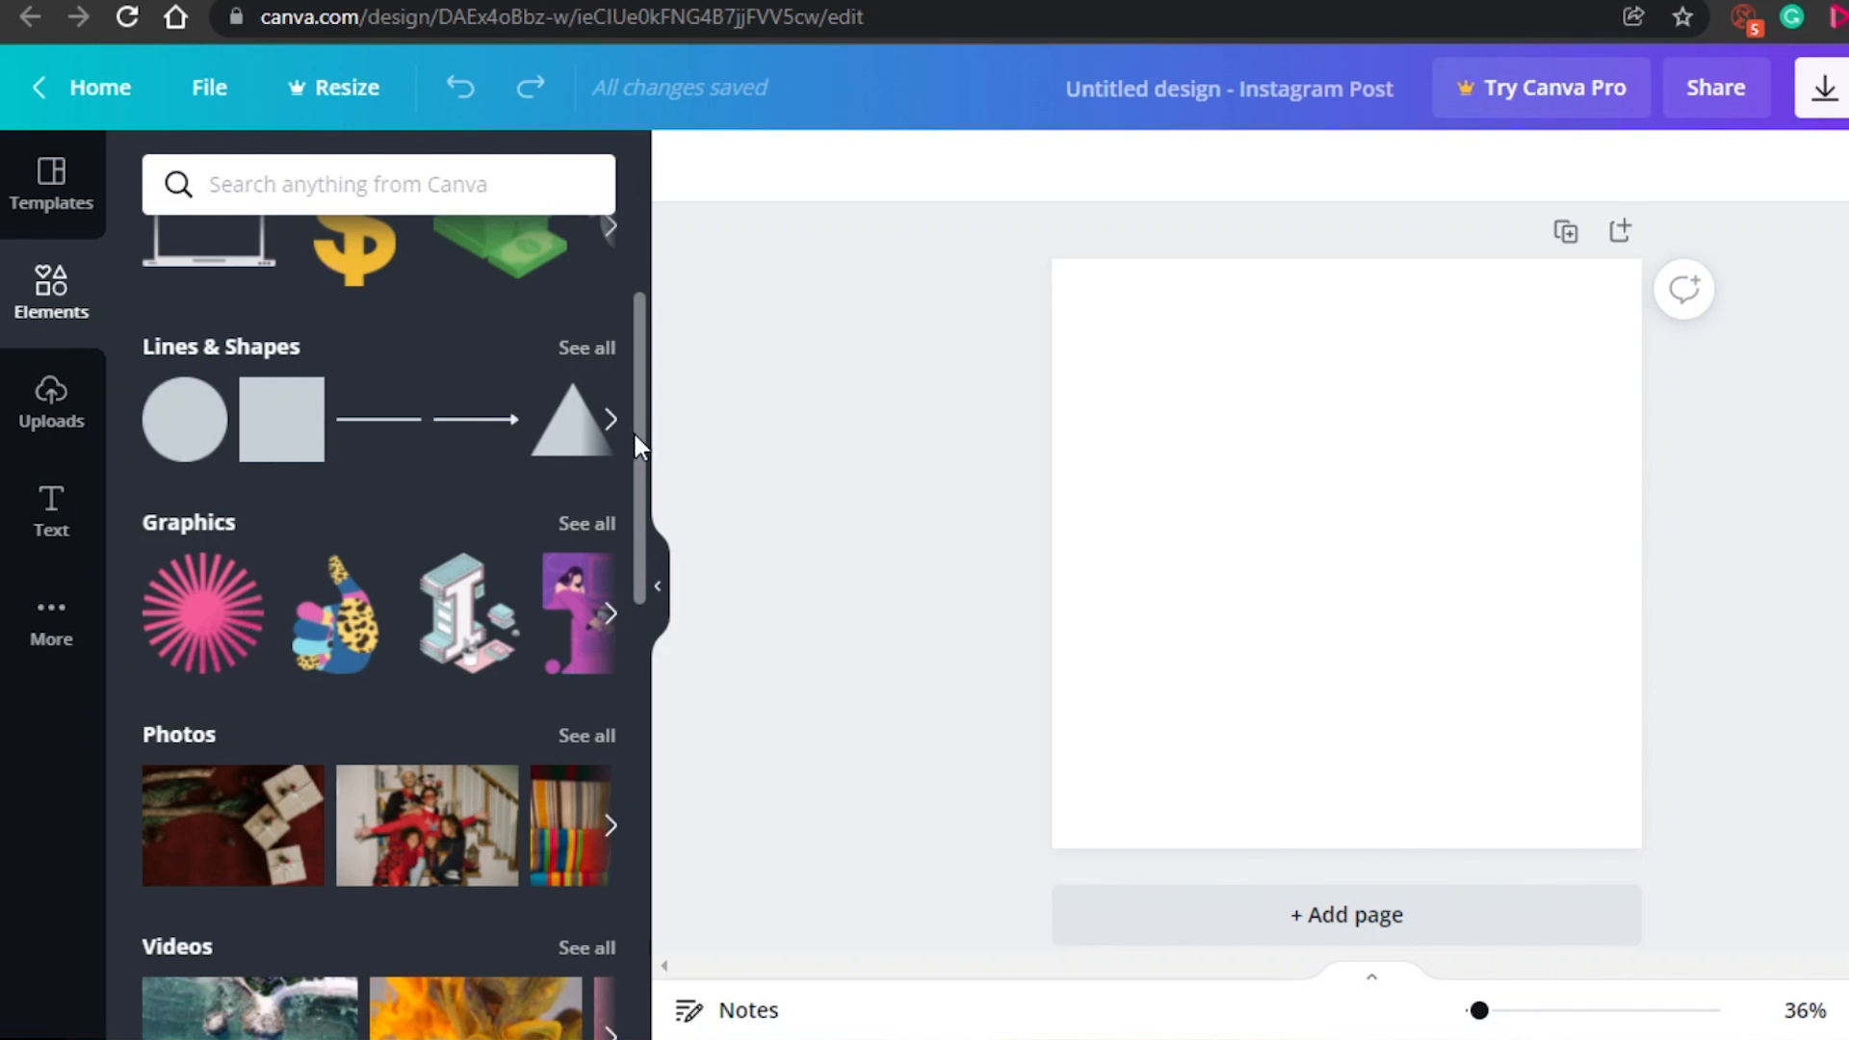
{"action": "scroll", "coordinate": [632, 426], "scroll_direction": "down", "scroll_amount": 8}
{"action": "left_click_drag", "start_coordinate": [645, 659], "coordinate": [684, 339]}
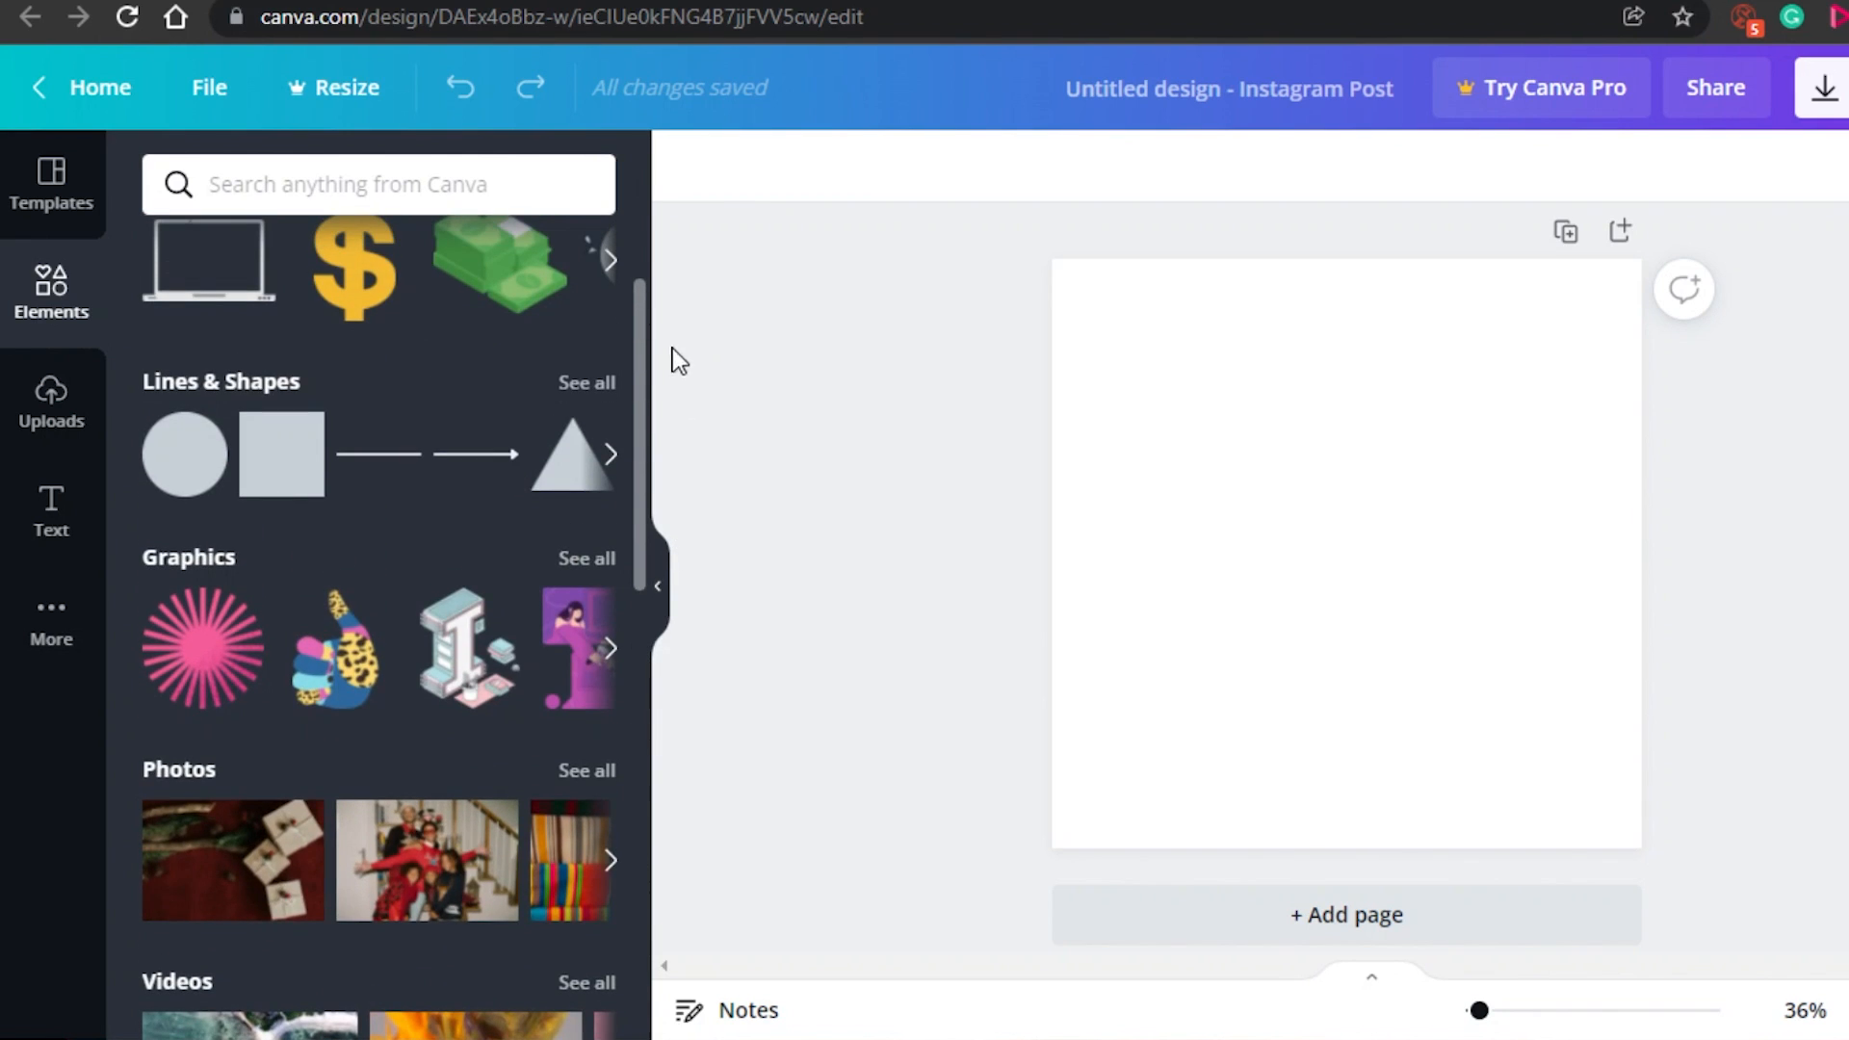
{"action": "left_click_drag", "start_coordinate": [637, 414], "coordinate": [678, 536]}
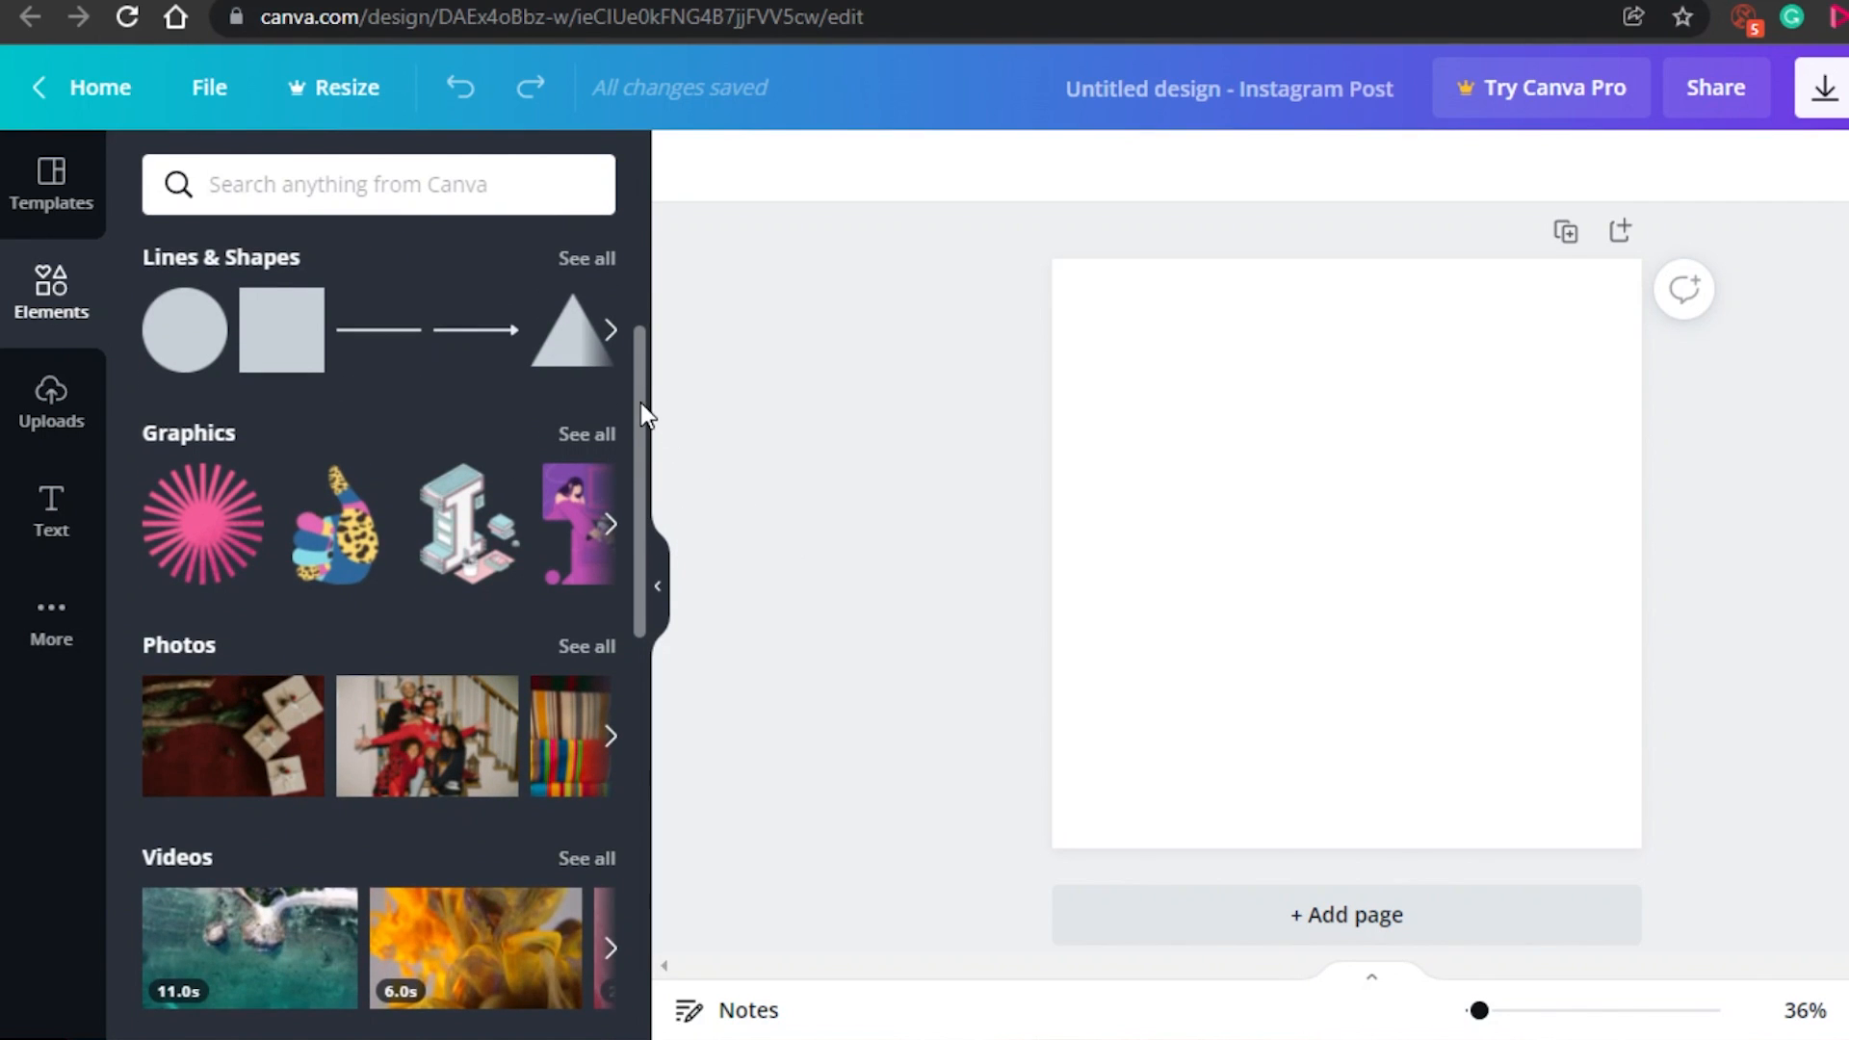
{"action": "left_click_drag", "start_coordinate": [635, 405], "coordinate": [639, 674]}
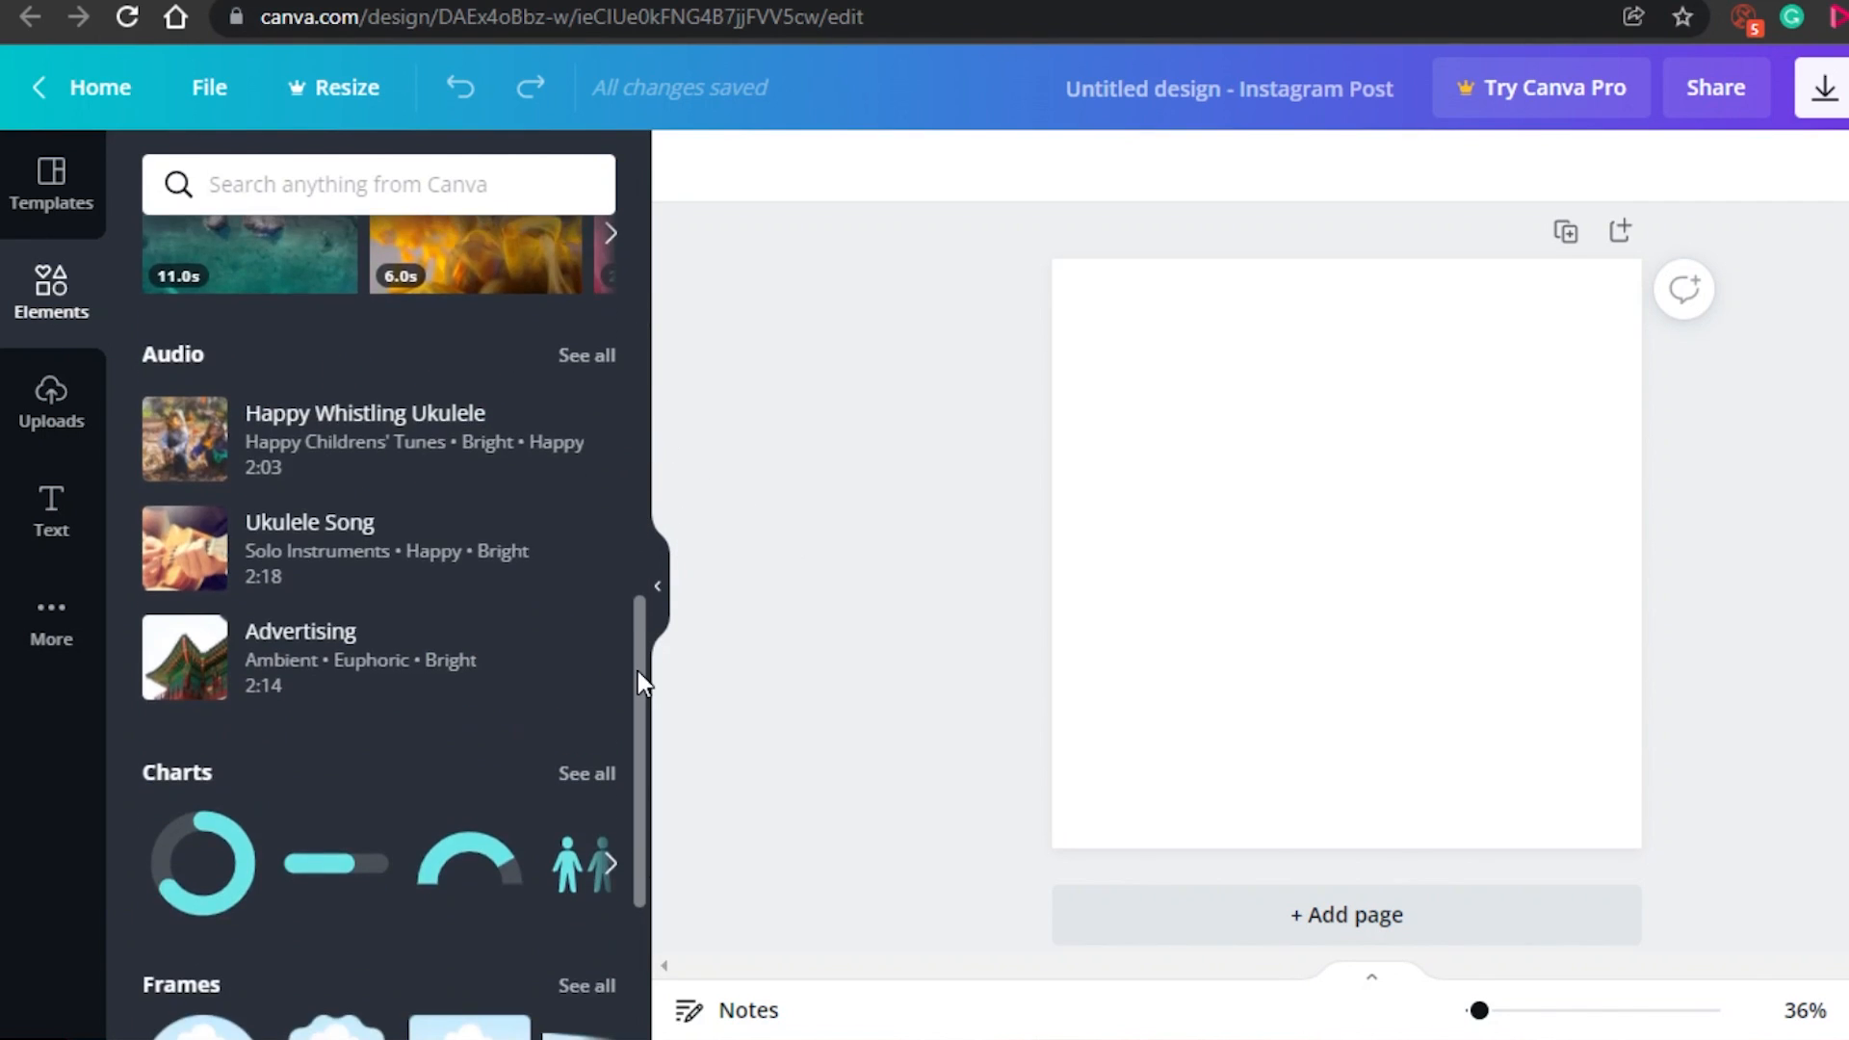
Step: Set the blank page's background to the custom dark red colour #A80404
{"action": "left_click", "coordinate": [1298, 424]}
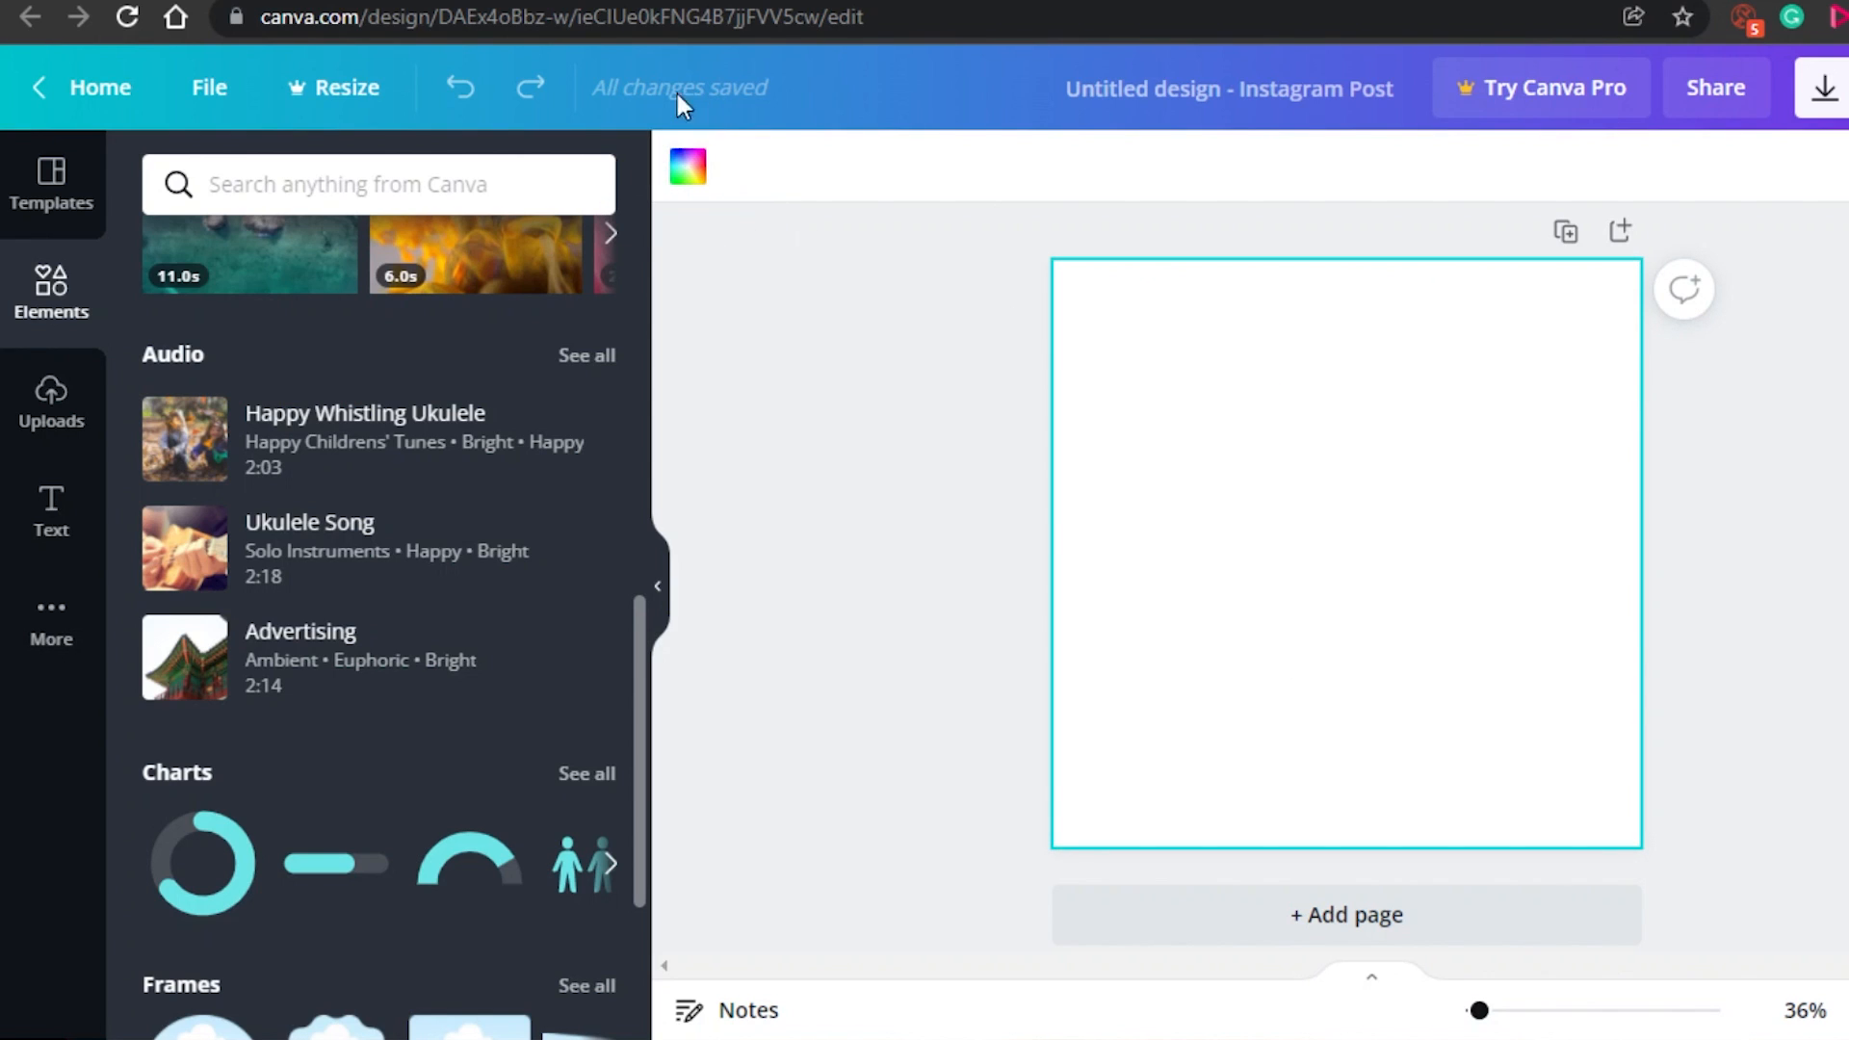
{"action": "left_click", "coordinate": [688, 169]}
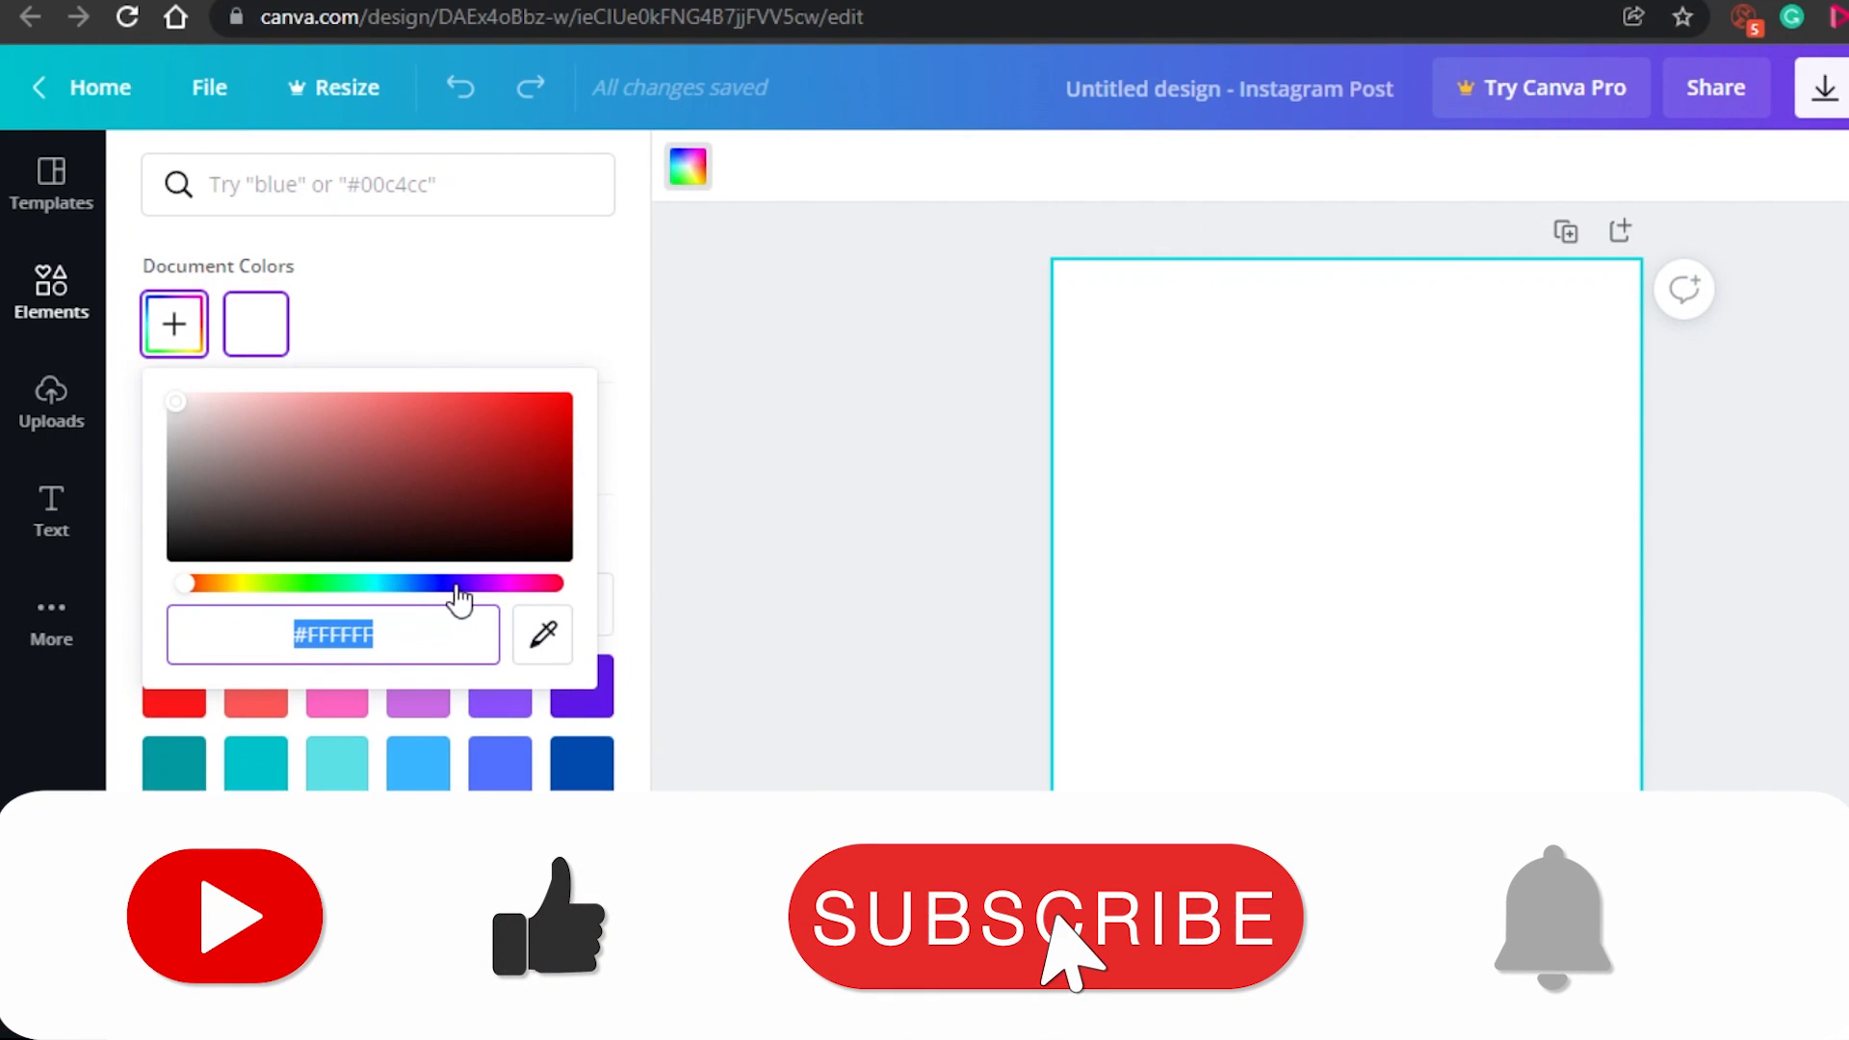
{"action": "left_click", "coordinate": [555, 583]}
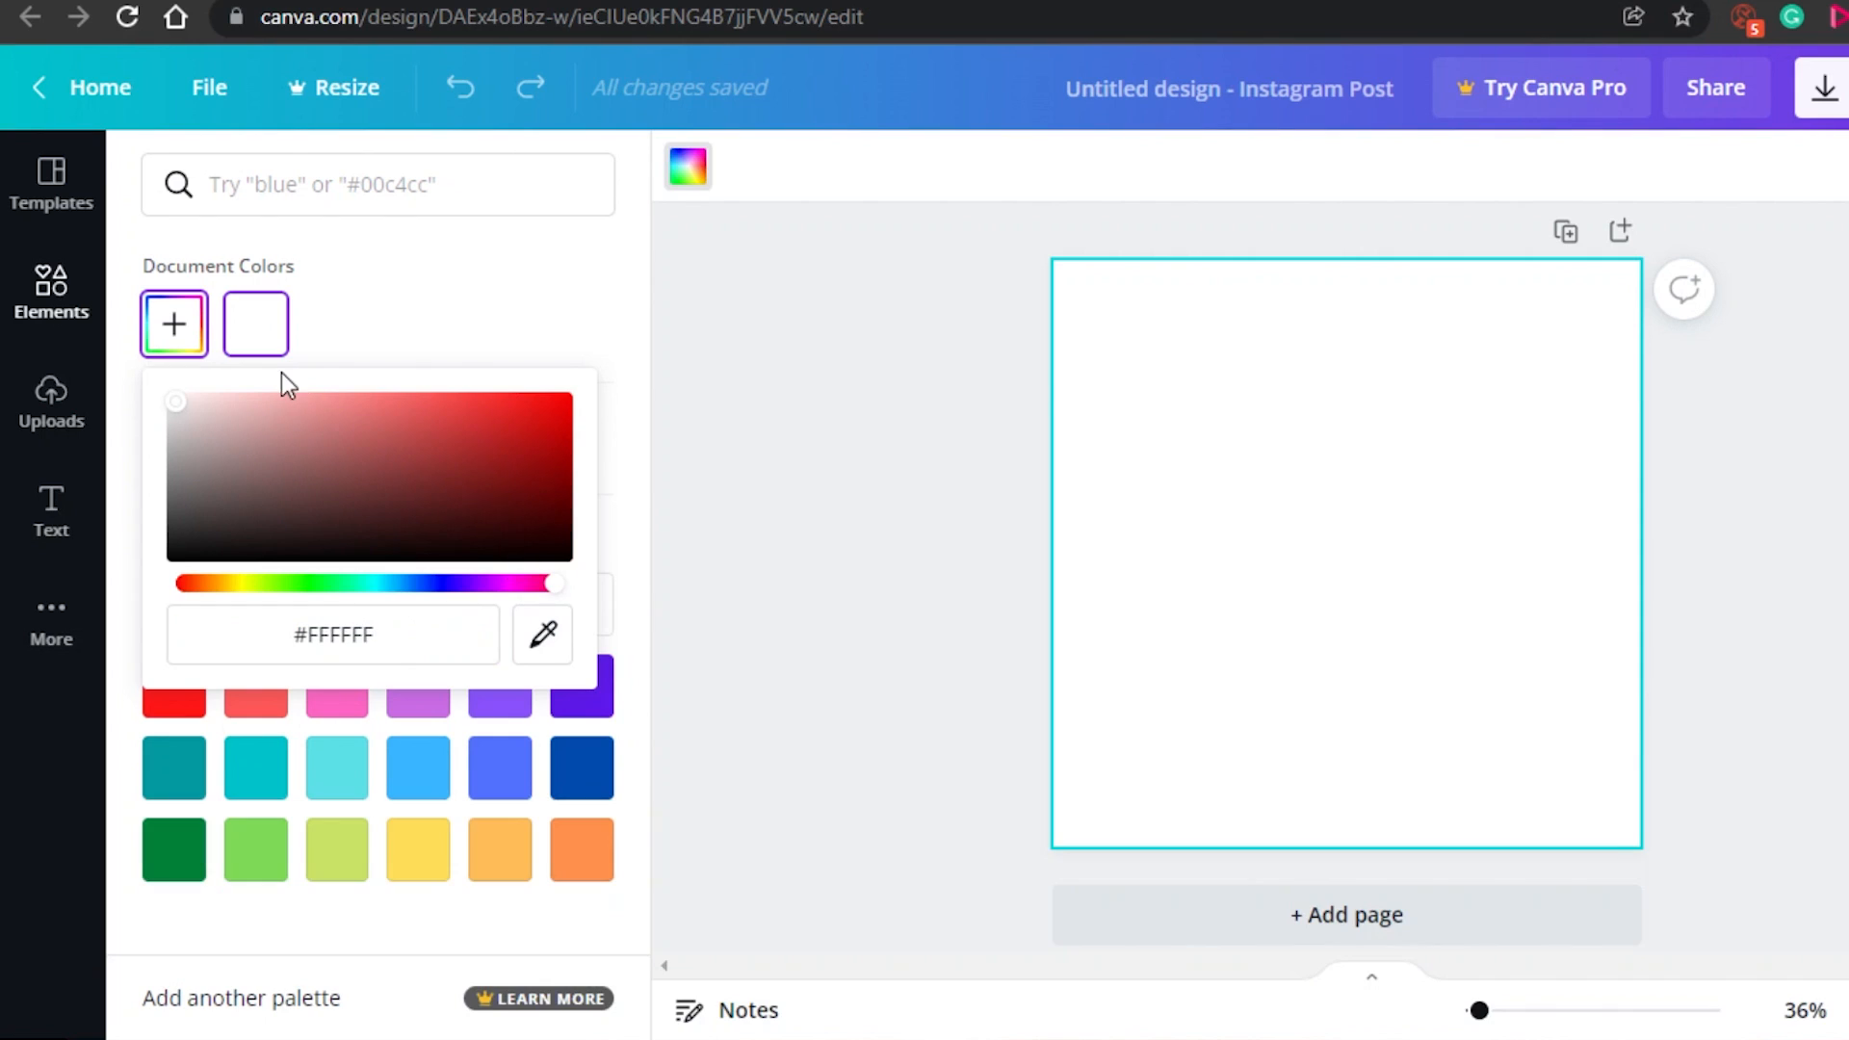
{"action": "left_click_drag", "start_coordinate": [179, 408], "coordinate": [563, 450]}
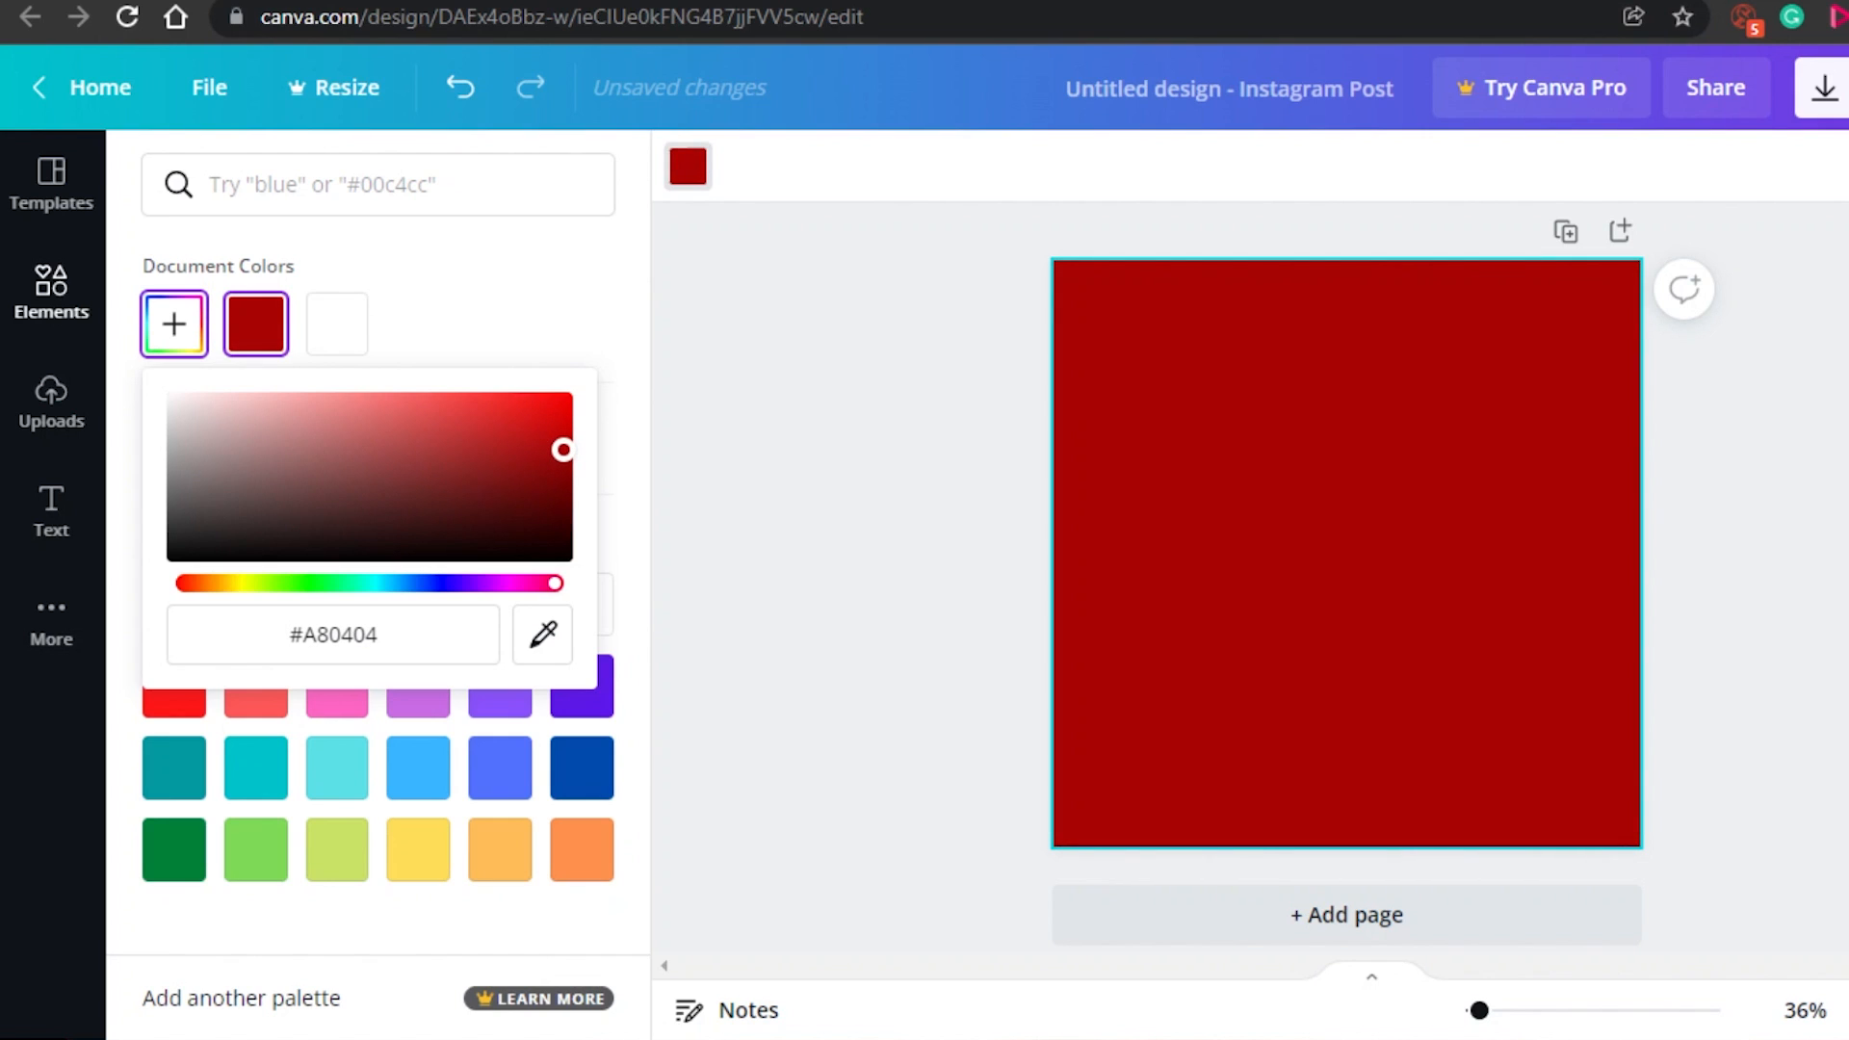
{"action": "left_click", "coordinate": [670, 427]}
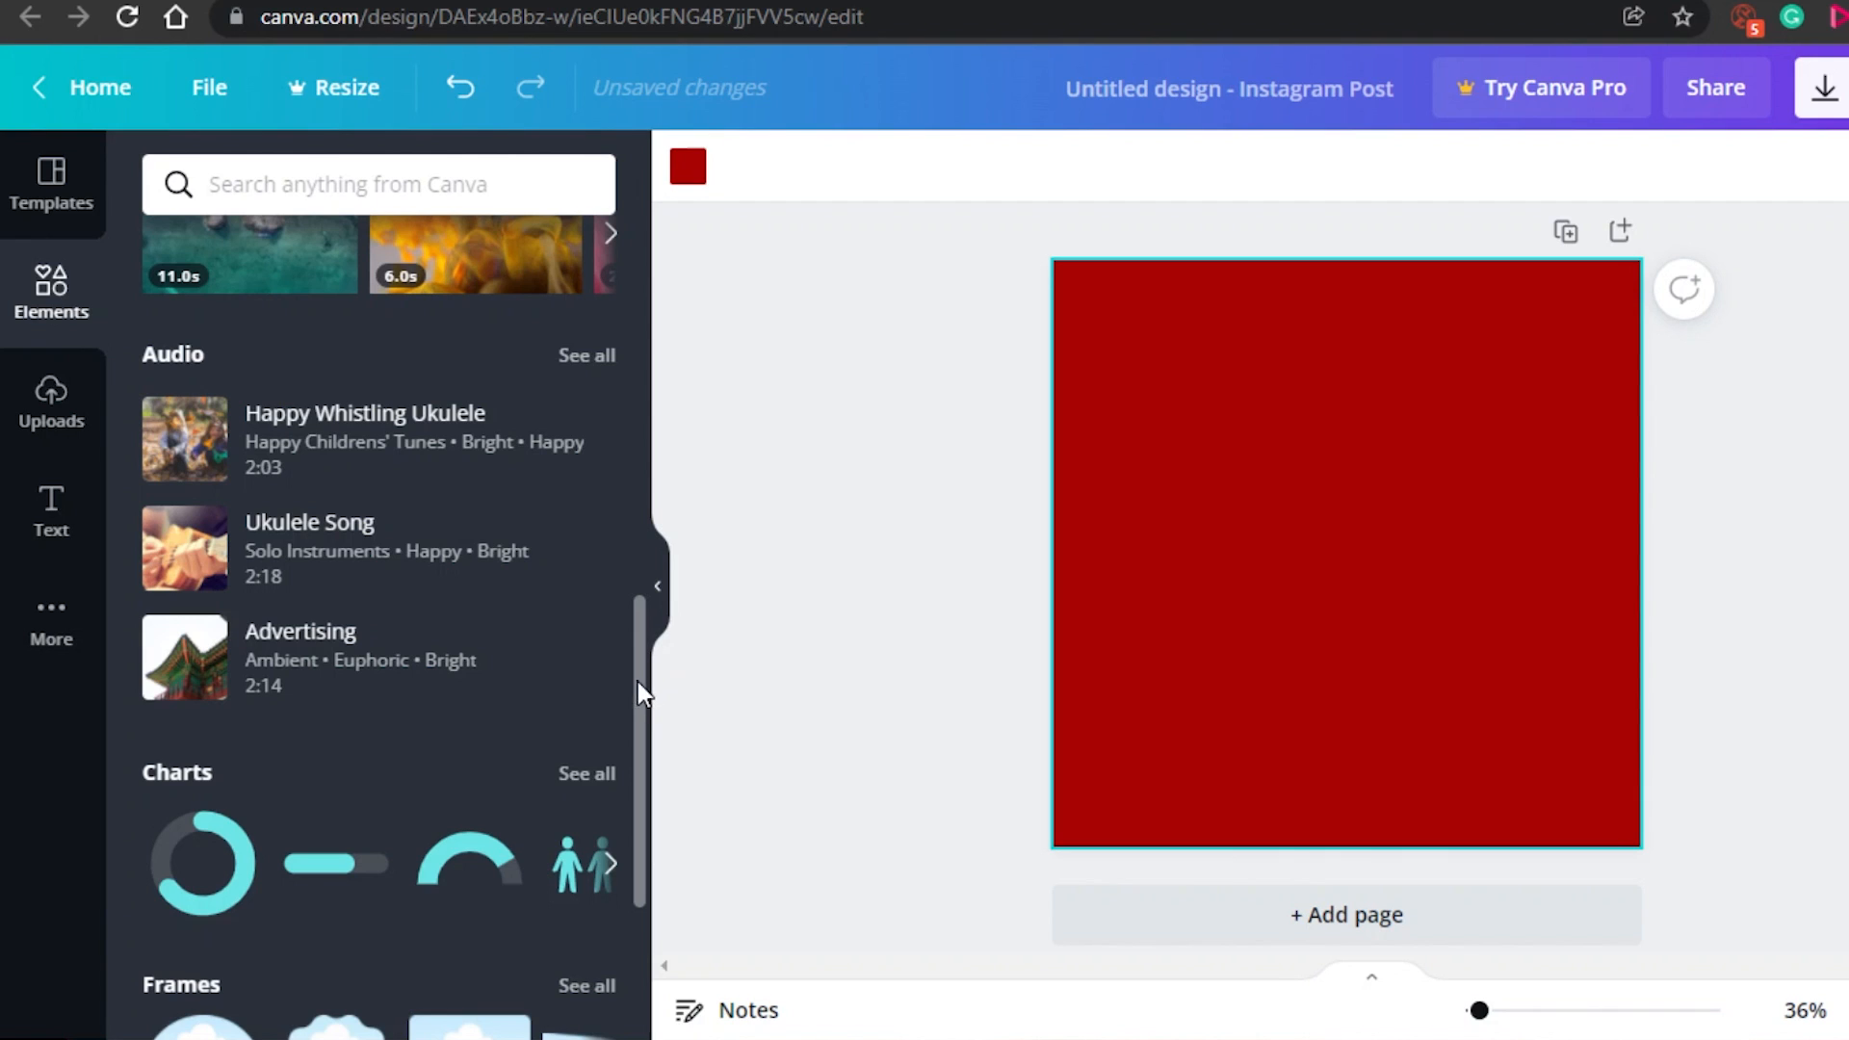
{"action": "scroll", "coordinate": [638, 611], "scroll_direction": "up", "scroll_amount": 8}
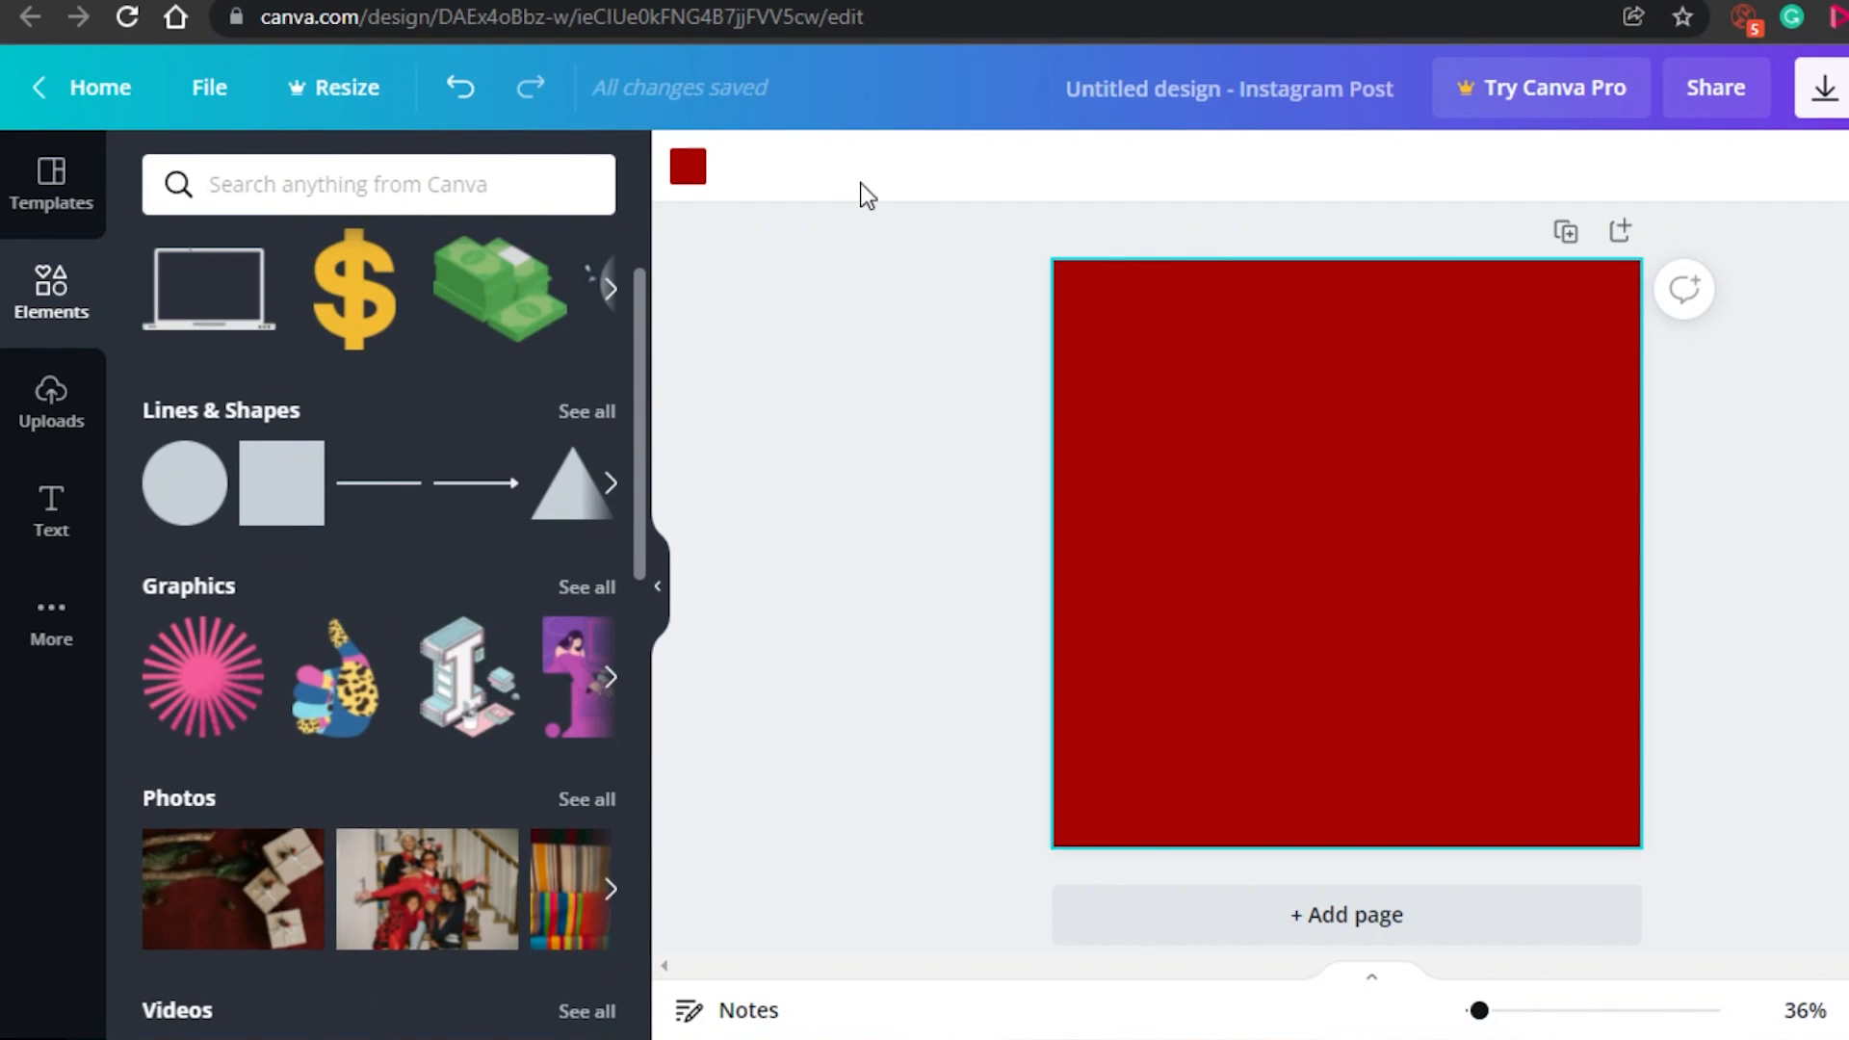
{"action": "left_click", "coordinate": [692, 173]}
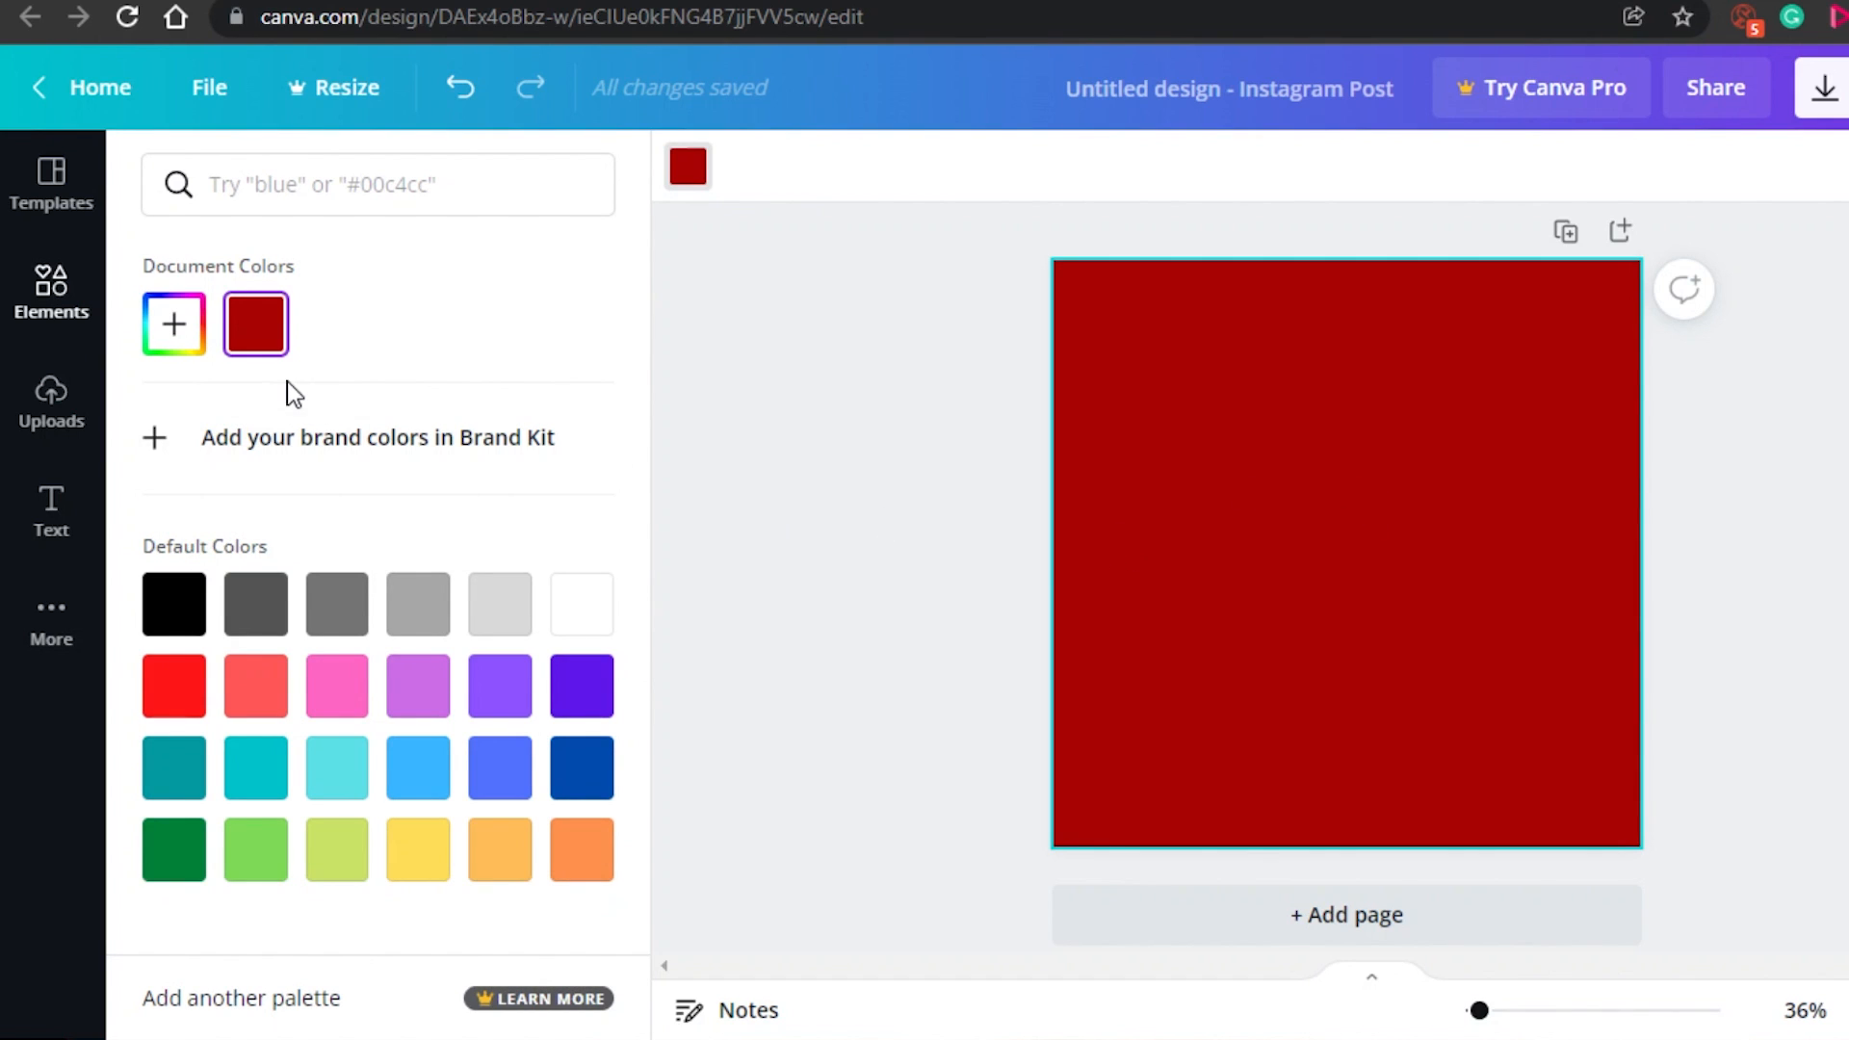
{"action": "left_click", "coordinate": [53, 292]}
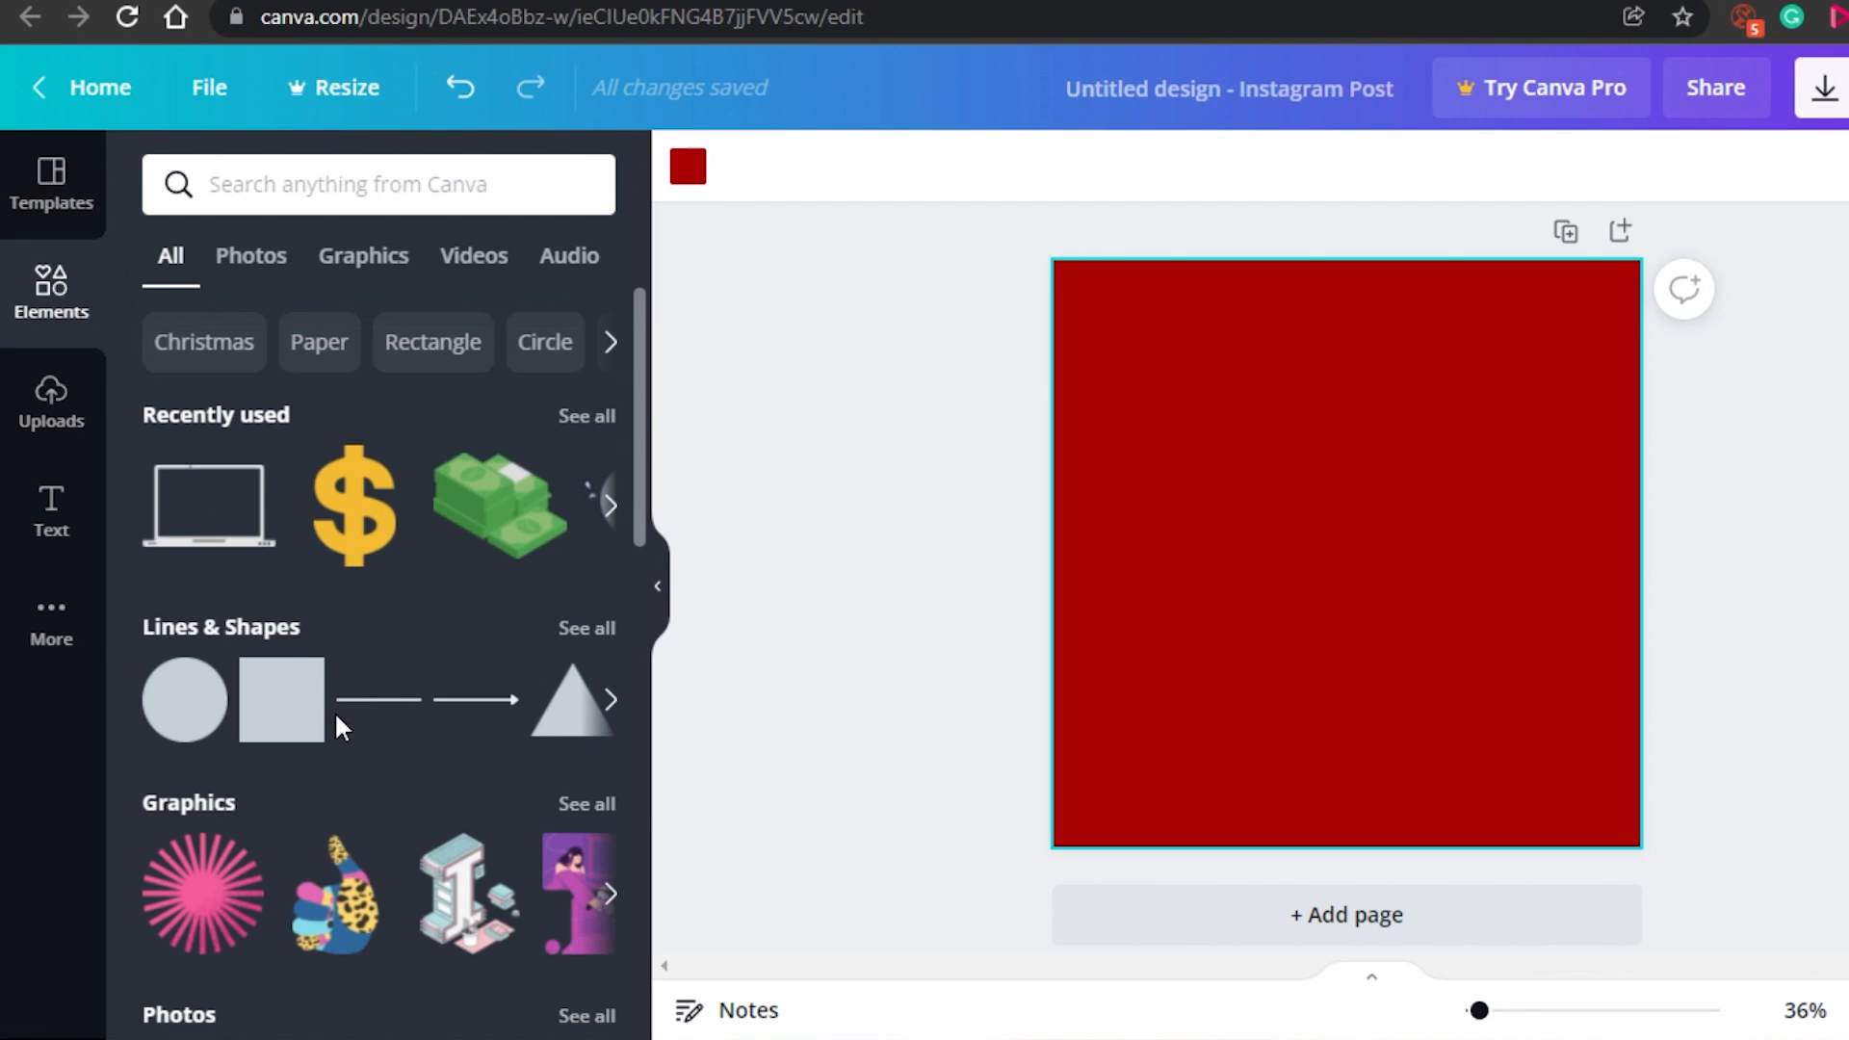
{"action": "left_click_drag", "start_coordinate": [639, 391], "coordinate": [669, 472]}
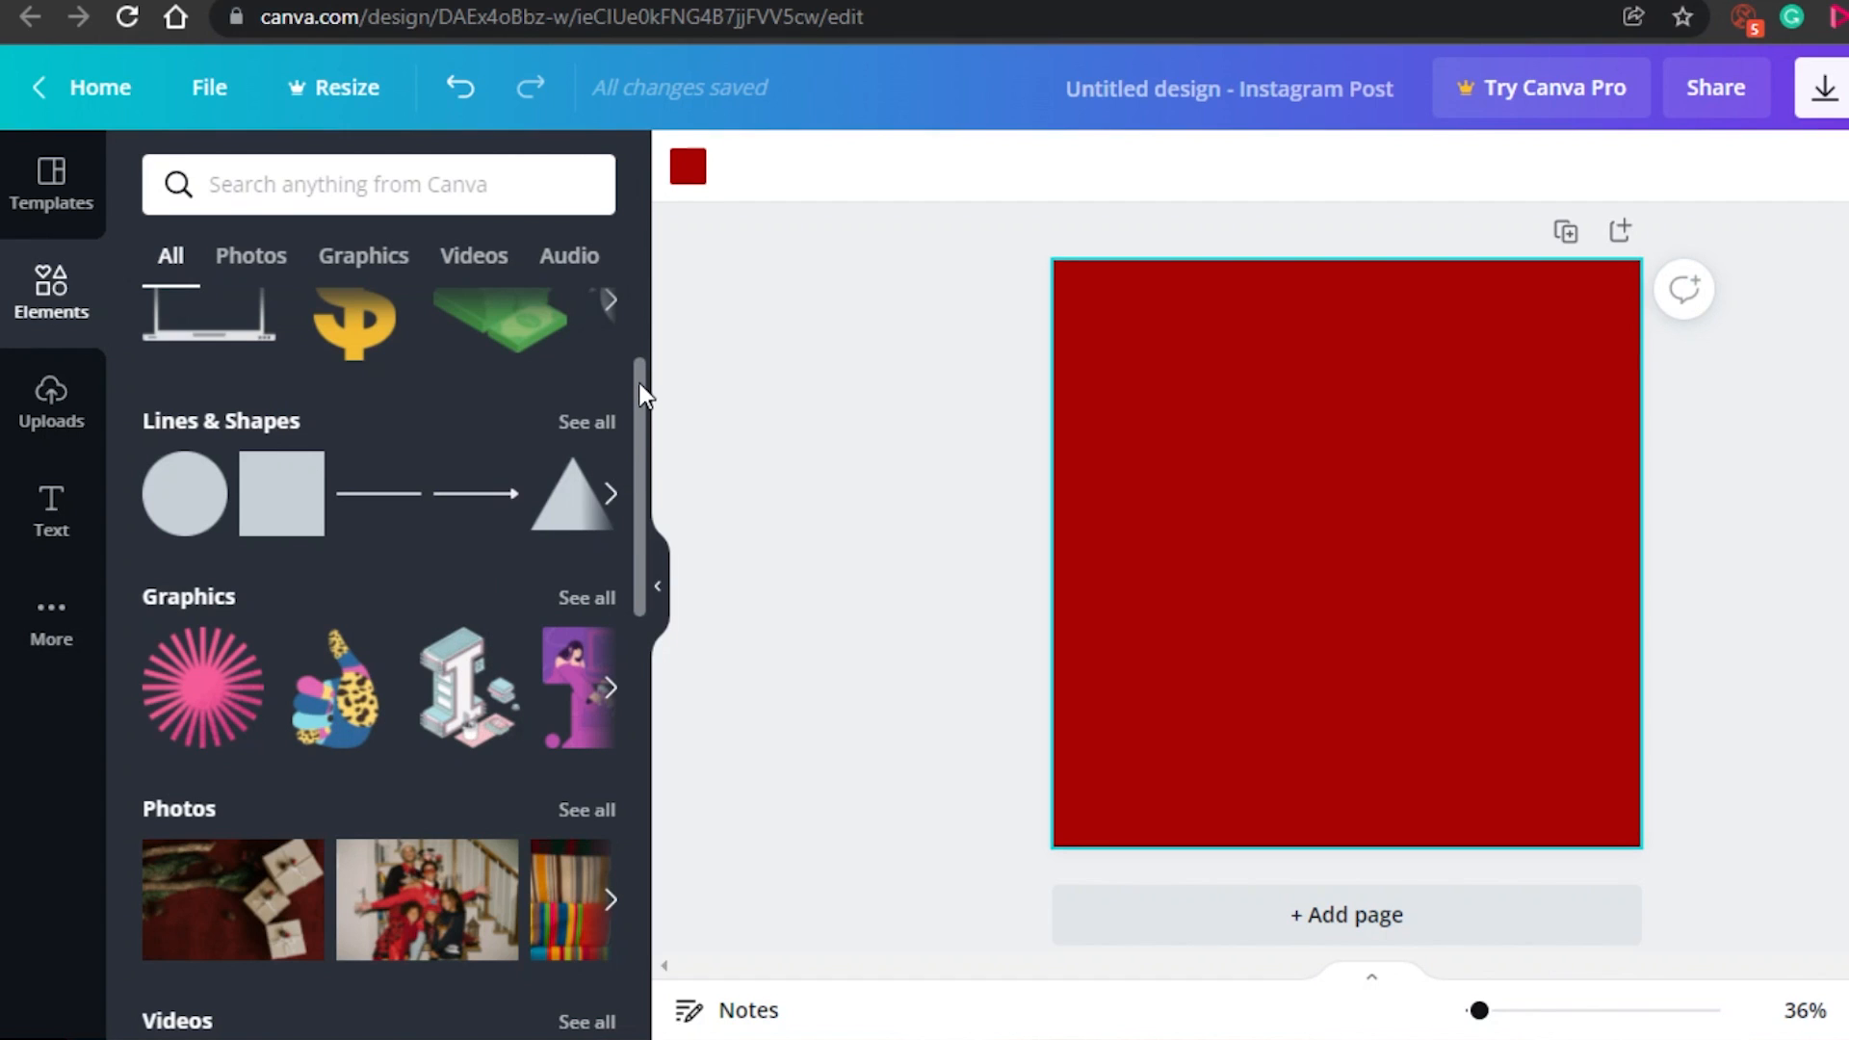
{"action": "left_click_drag", "start_coordinate": [639, 383], "coordinate": [640, 254]}
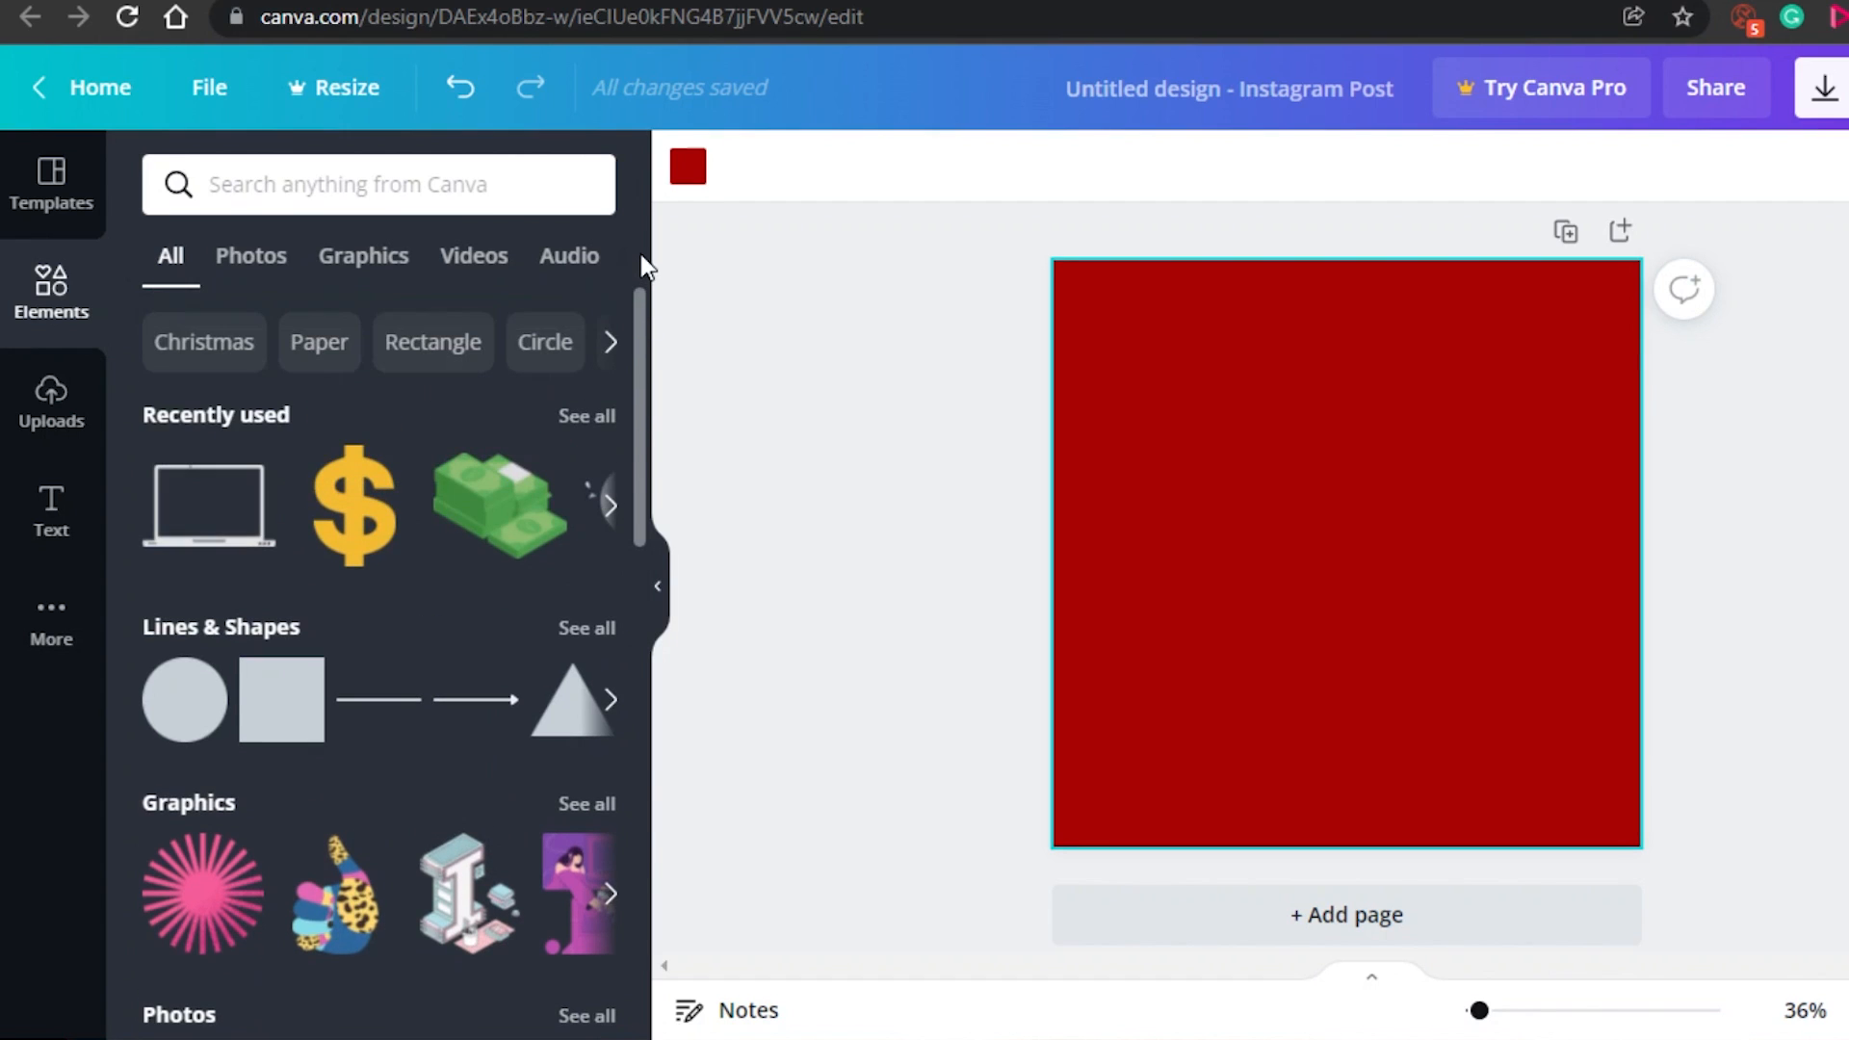
Step: Search the design elements for "bitcoin"
{"action": "left_click", "coordinate": [329, 190]}
{"action": "type", "text": "bitcoi"}
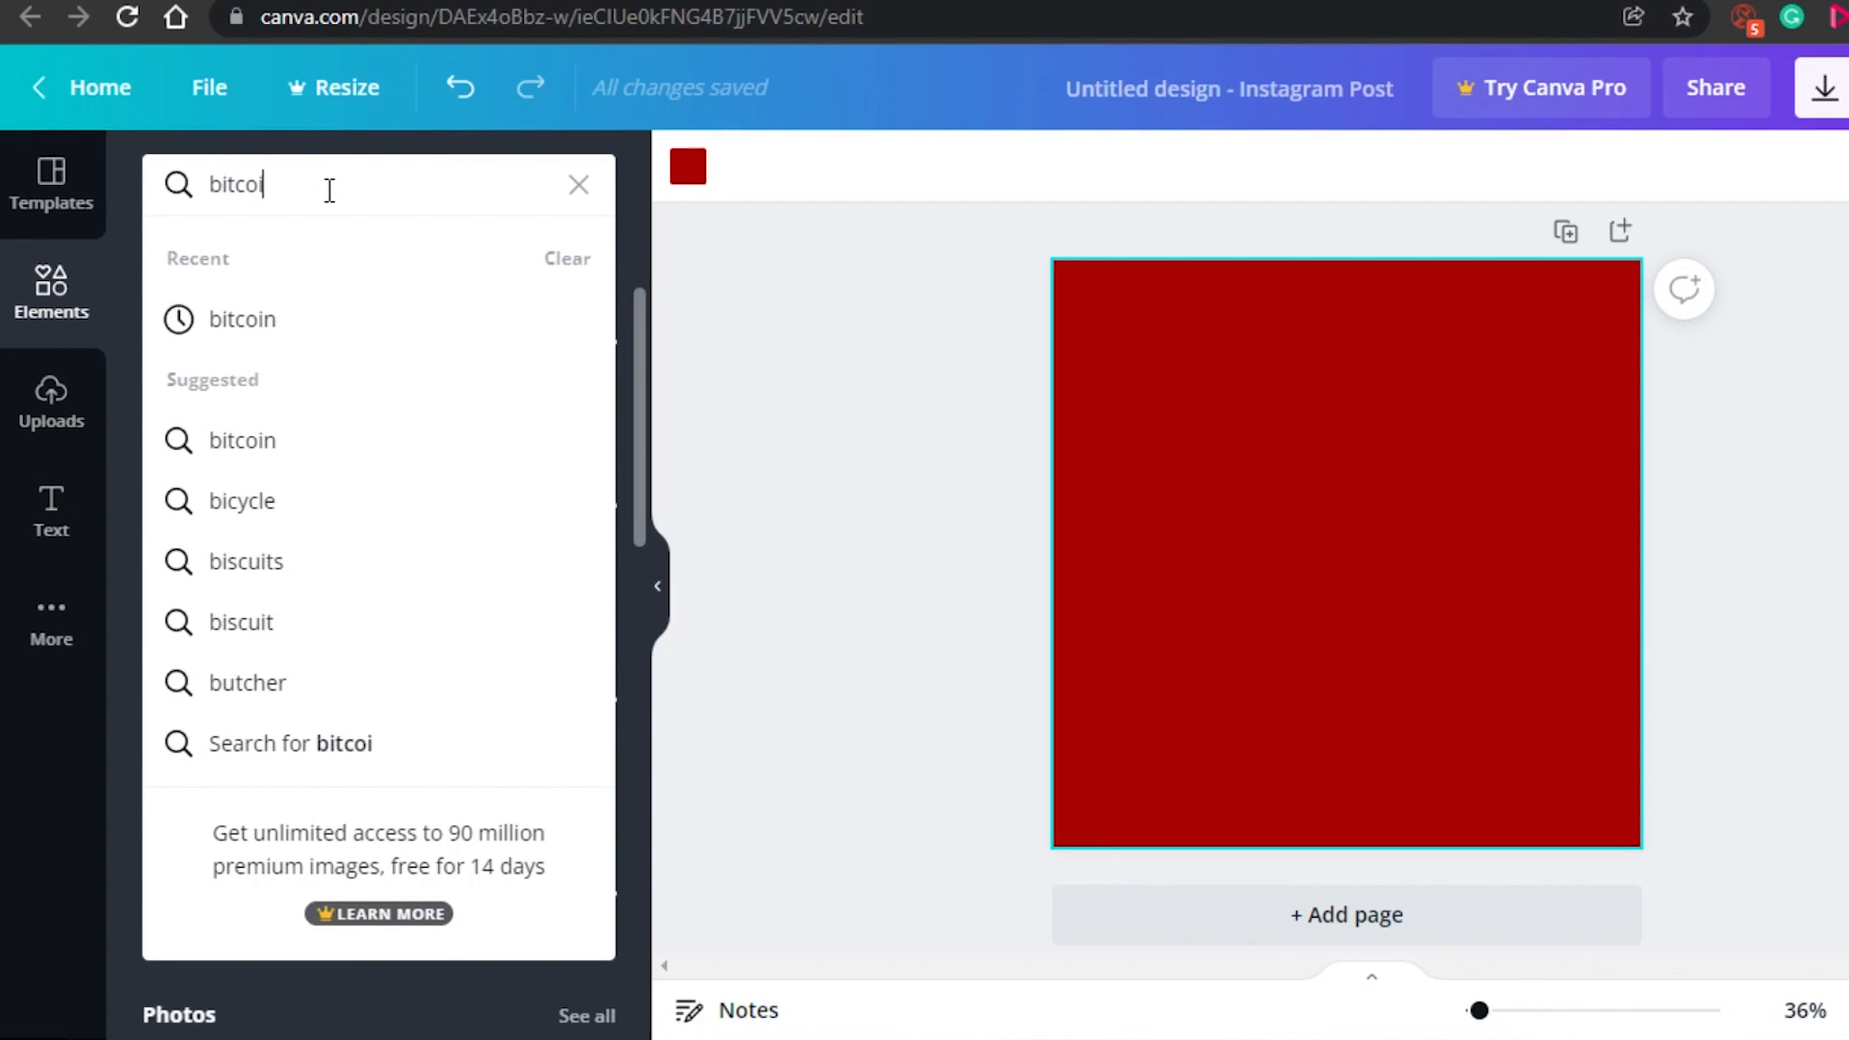
{"action": "type", "text": "n"}
{"action": "key", "text": "Return"}
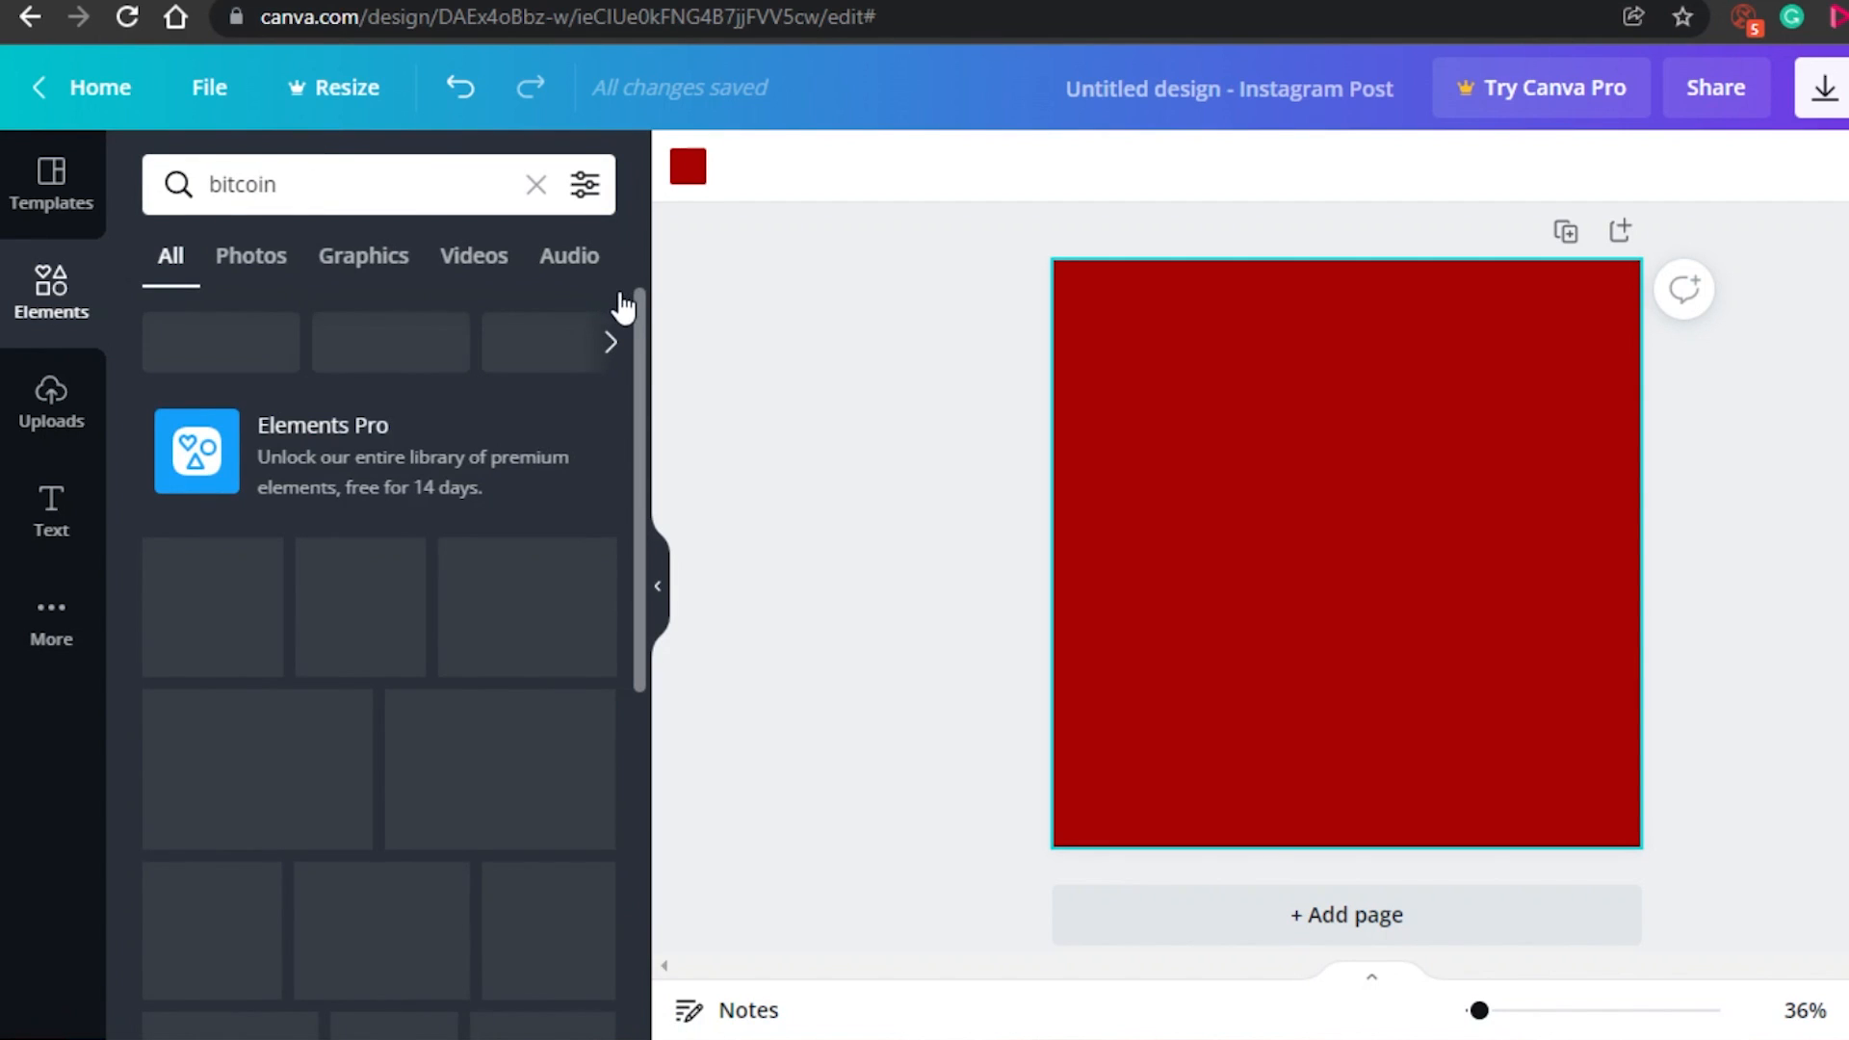
Step: Look through the bitcoin search results, covering all element types as well as only photos, graphics and videos
{"action": "mouse_move", "coordinate": [640, 353]}
{"action": "left_mouse_down"}
{"action": "mouse_move", "coordinate": [640, 370]}
{"action": "mouse_move", "coordinate": [632, 318]}
{"action": "left_mouse_up"}
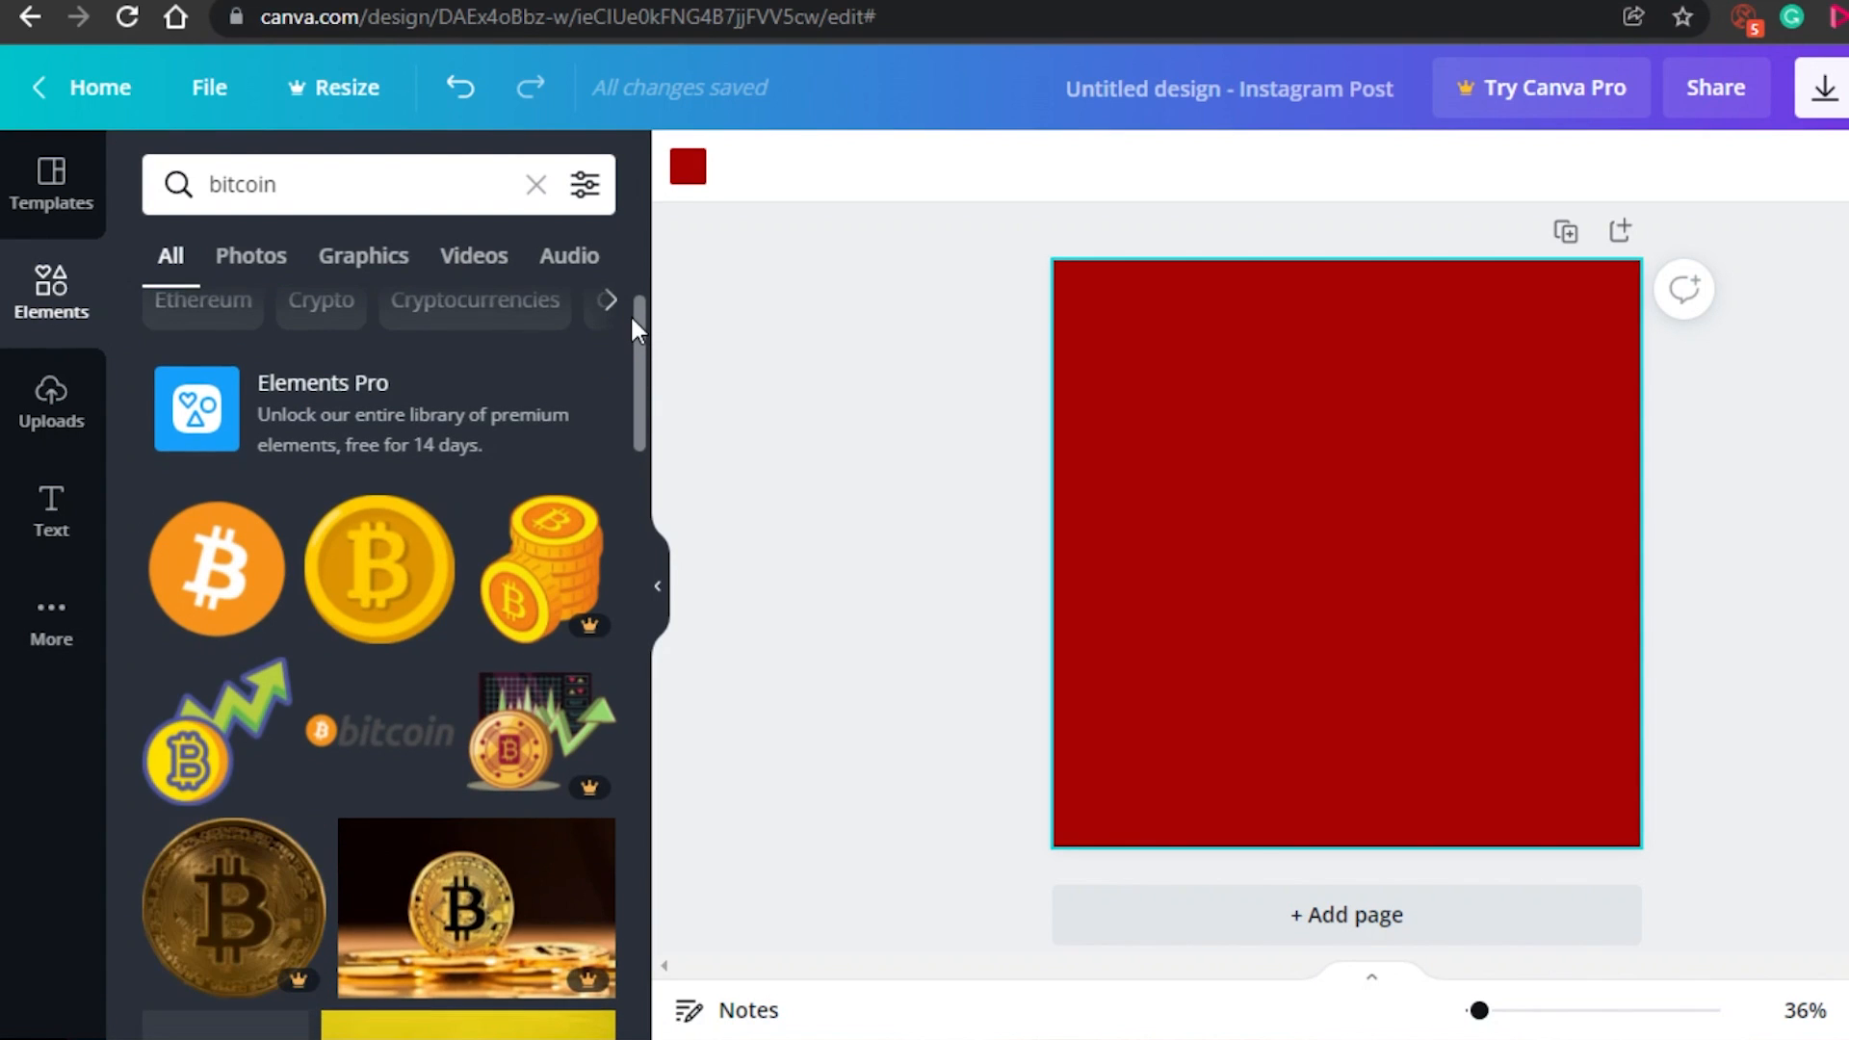
{"action": "scroll", "coordinate": [642, 348], "scroll_direction": "down", "scroll_amount": 3}
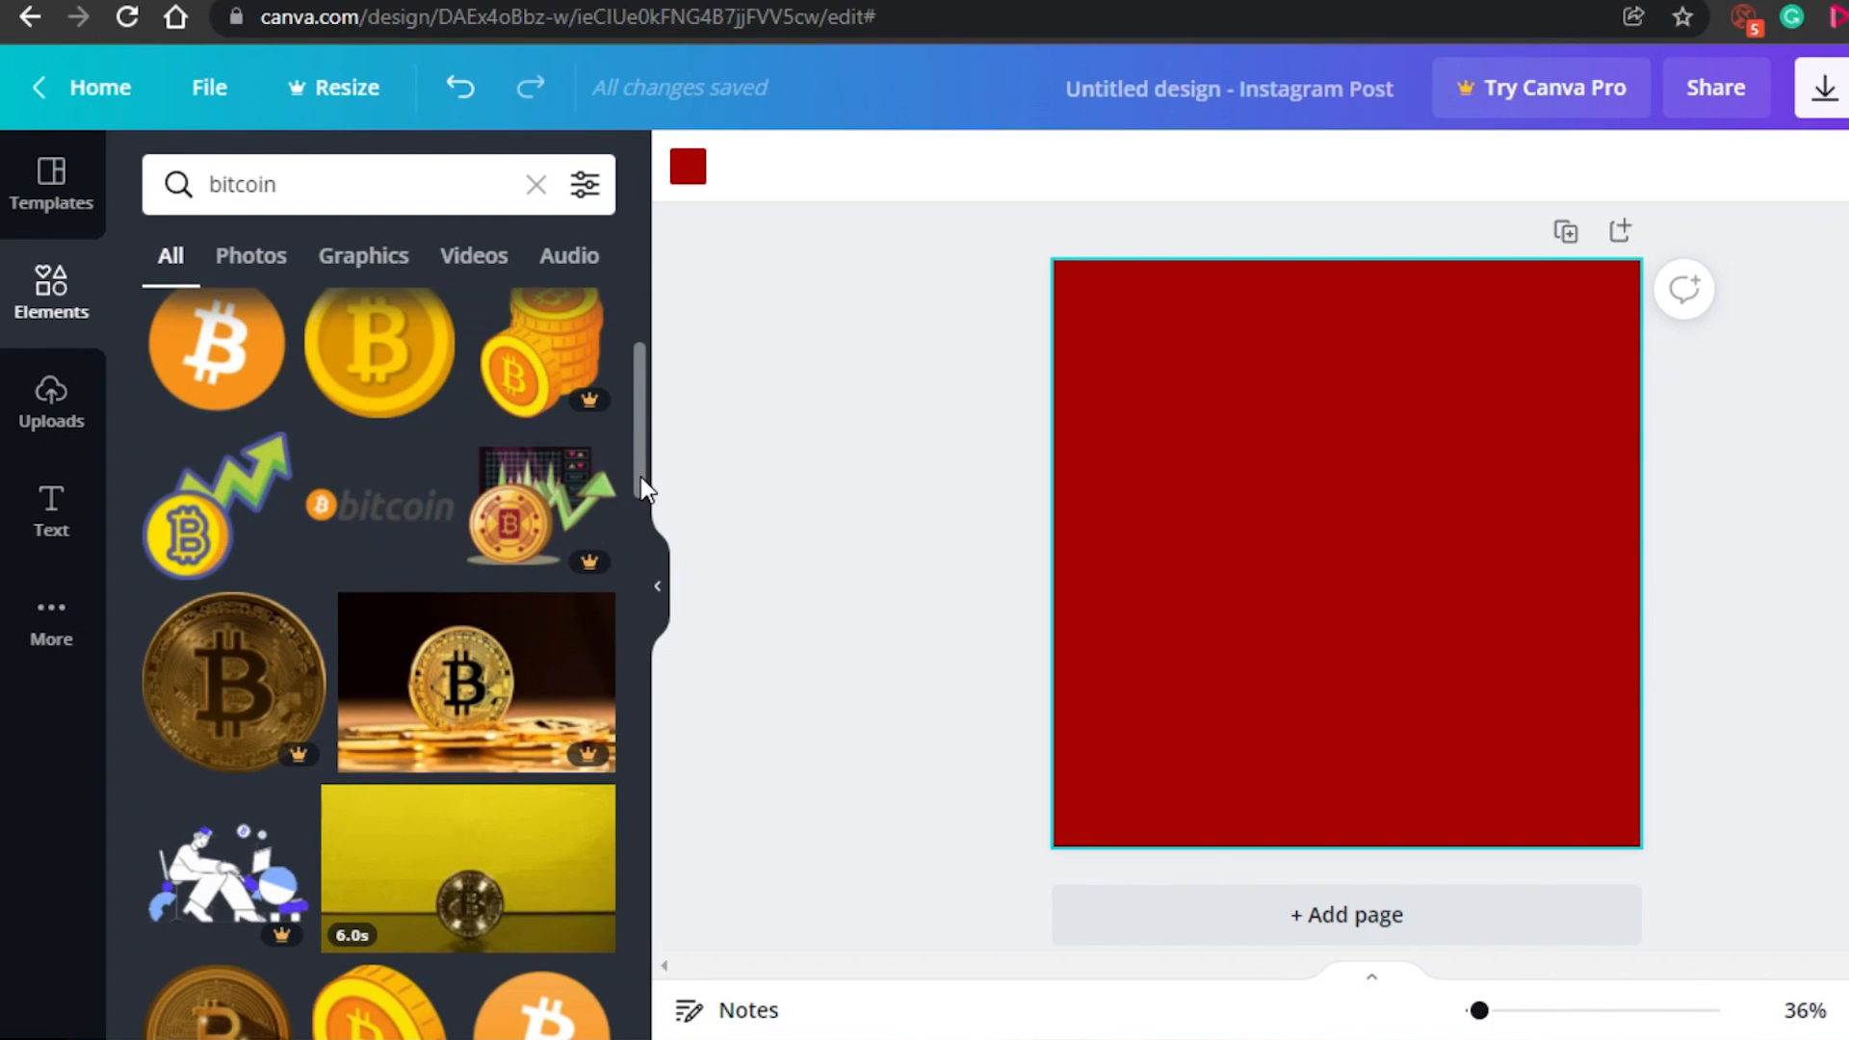
{"action": "scroll", "coordinate": [640, 476], "scroll_direction": "down", "scroll_amount": 5}
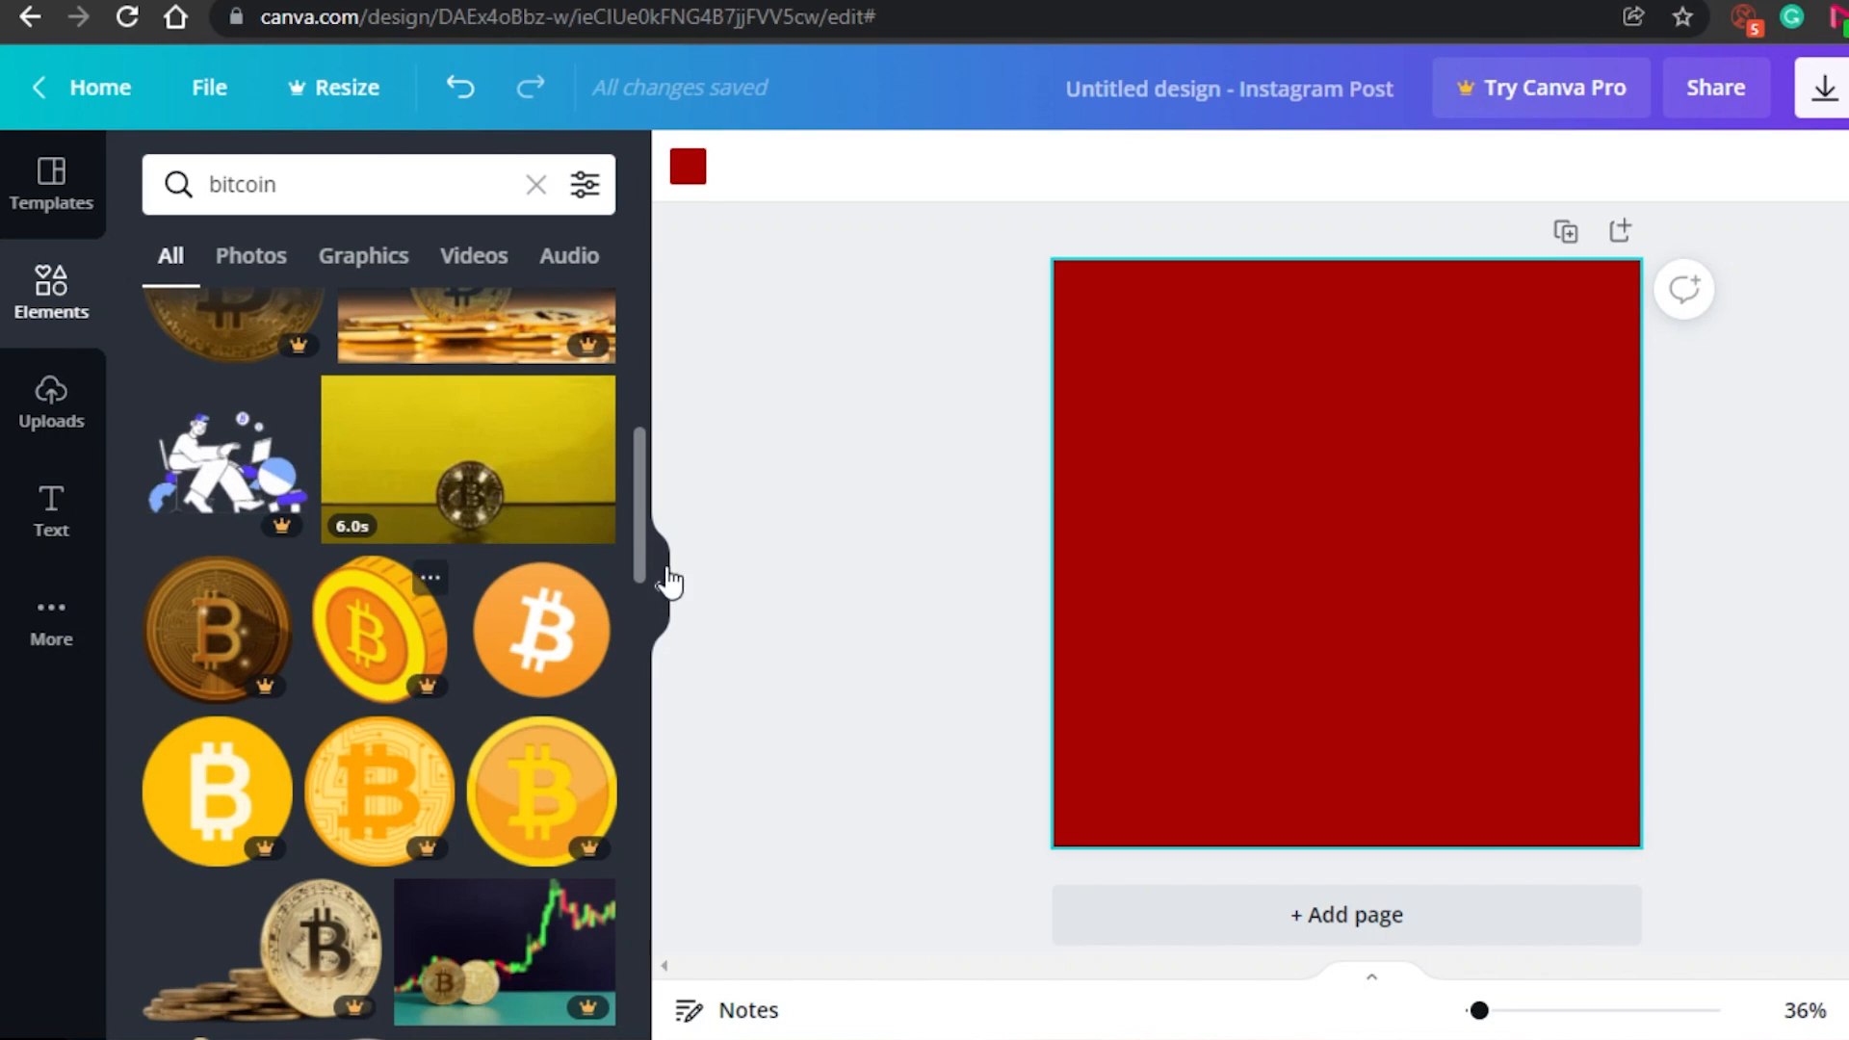
{"action": "left_click_drag", "start_coordinate": [643, 495], "coordinate": [648, 810]}
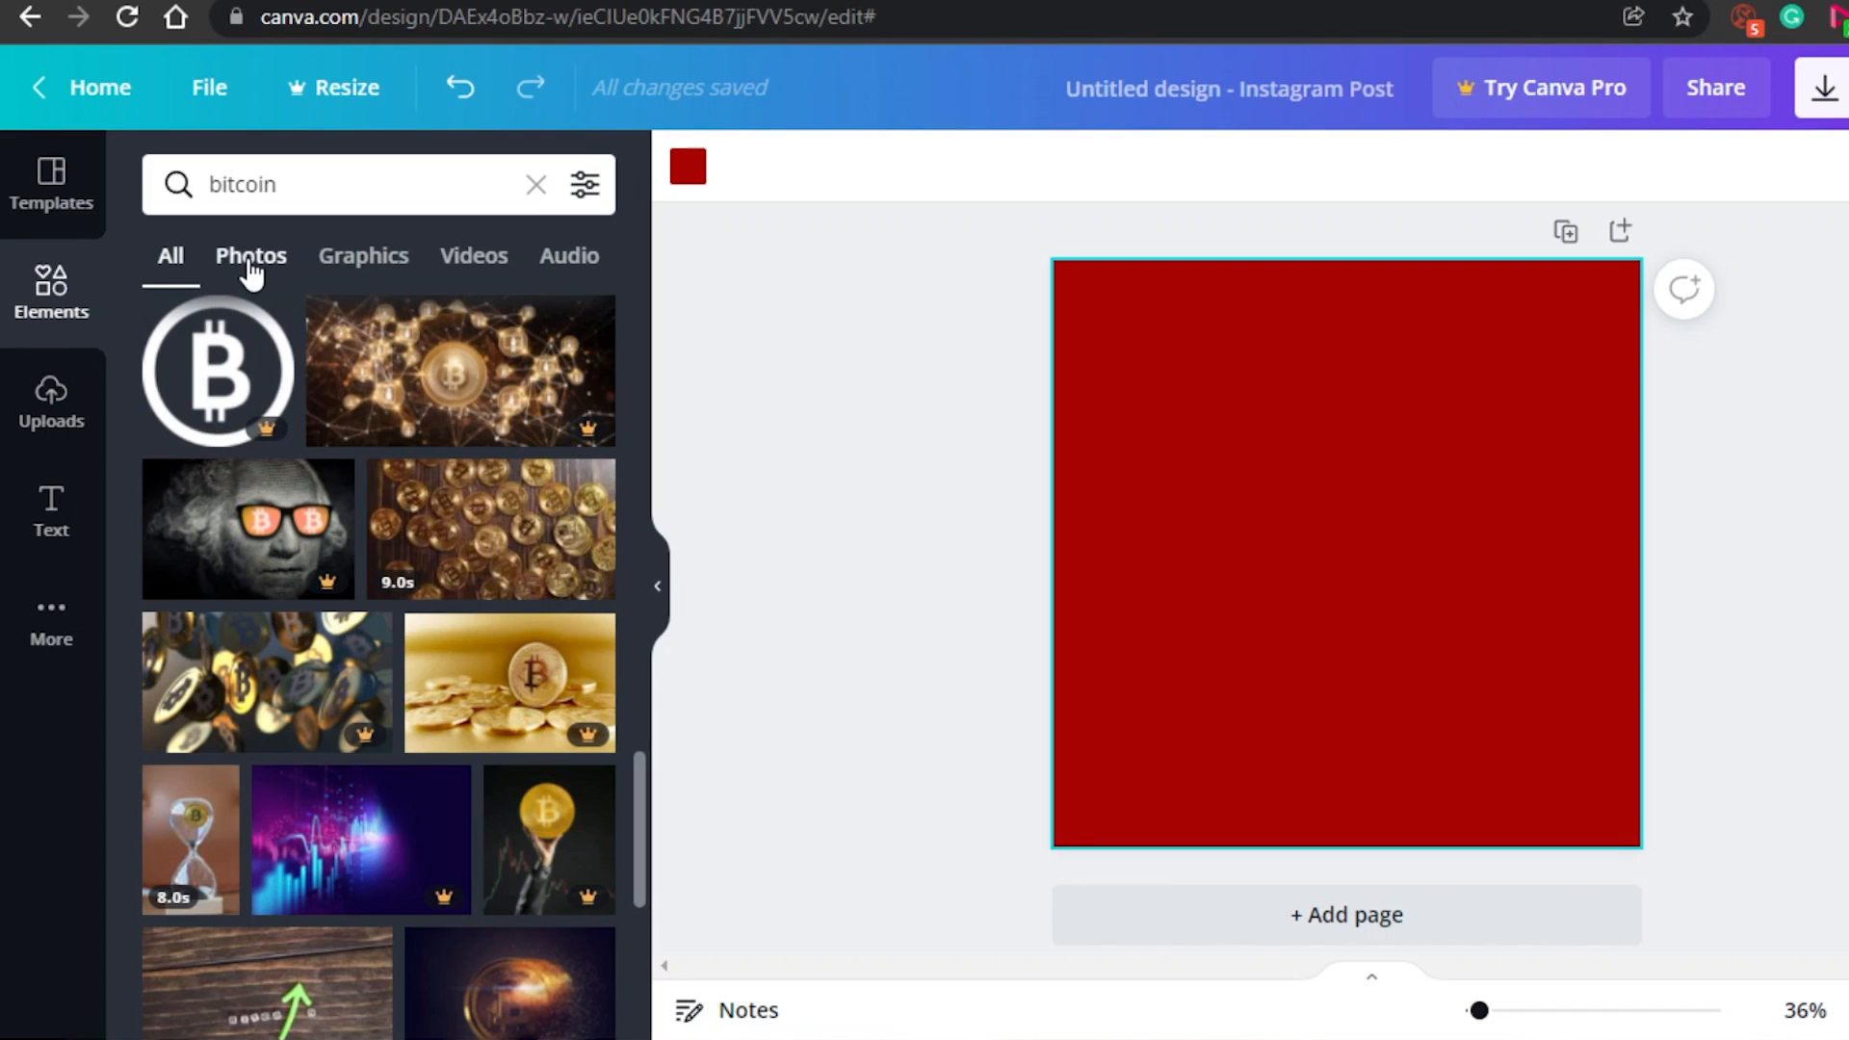
{"action": "left_click", "coordinate": [248, 272]}
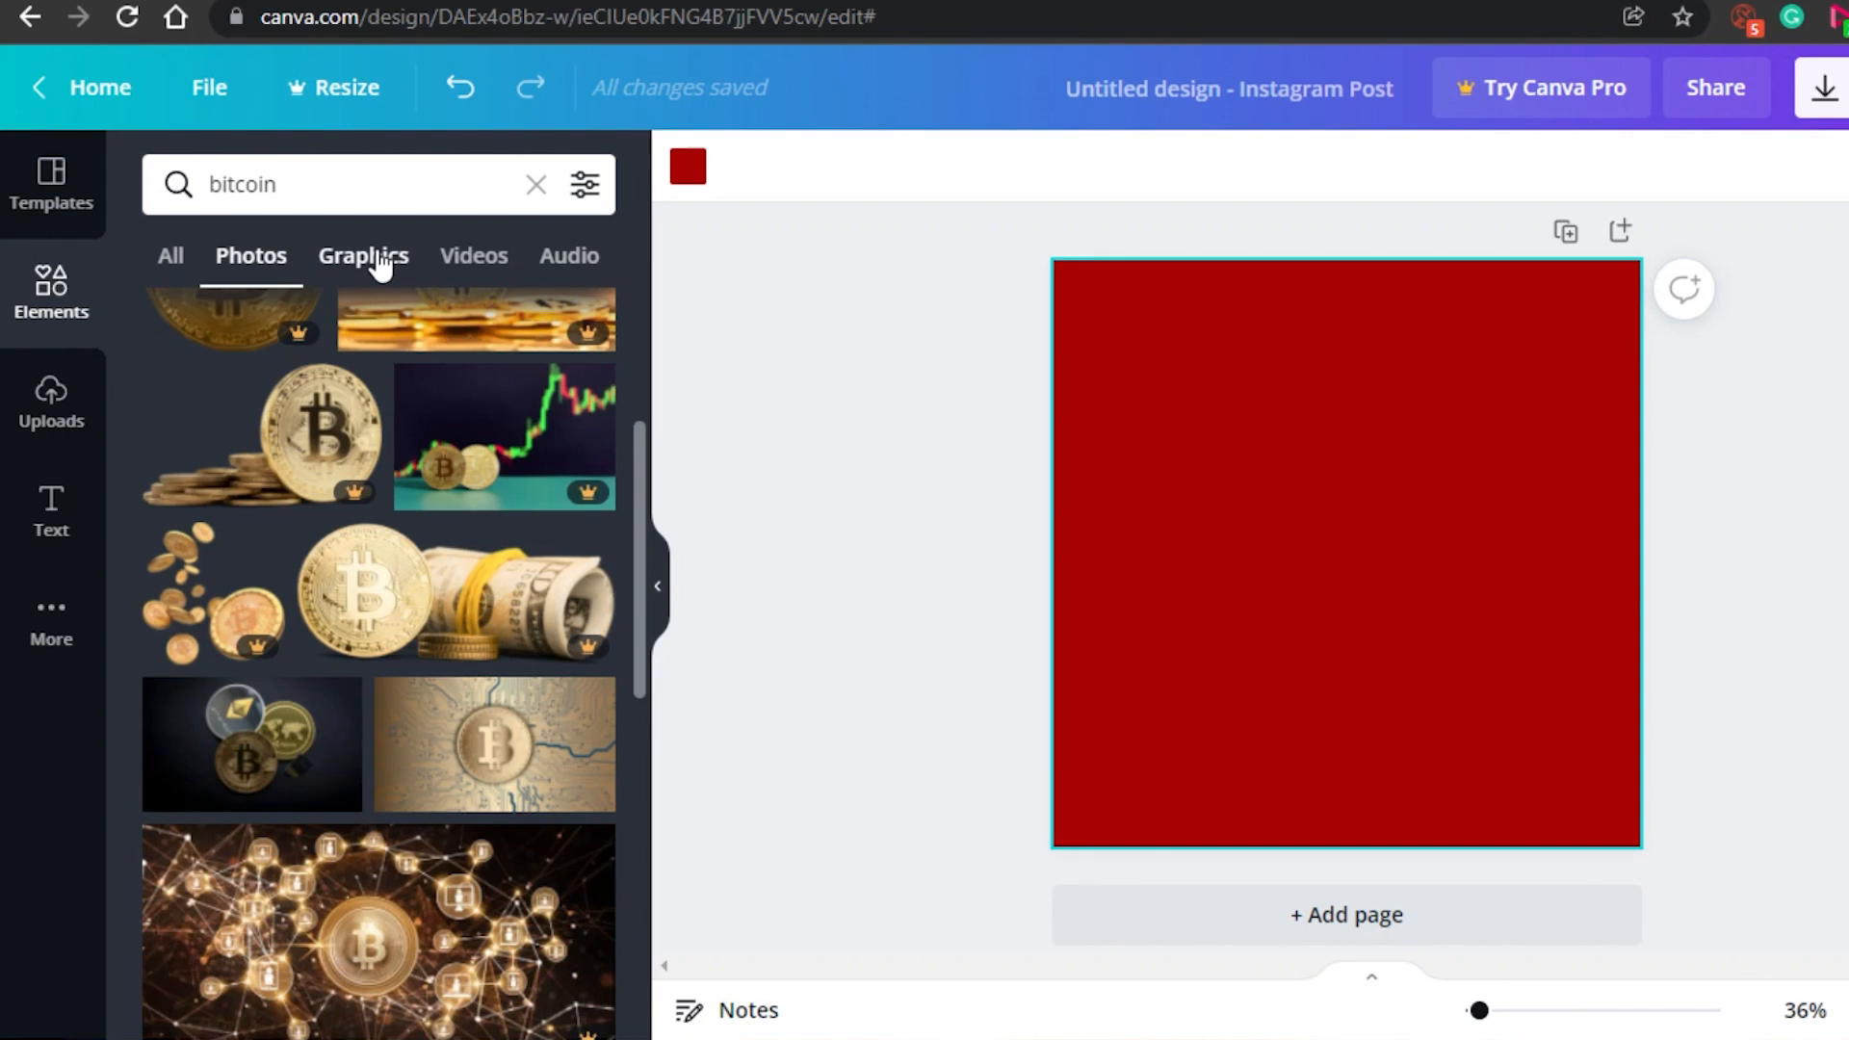
{"action": "left_click", "coordinate": [379, 262]}
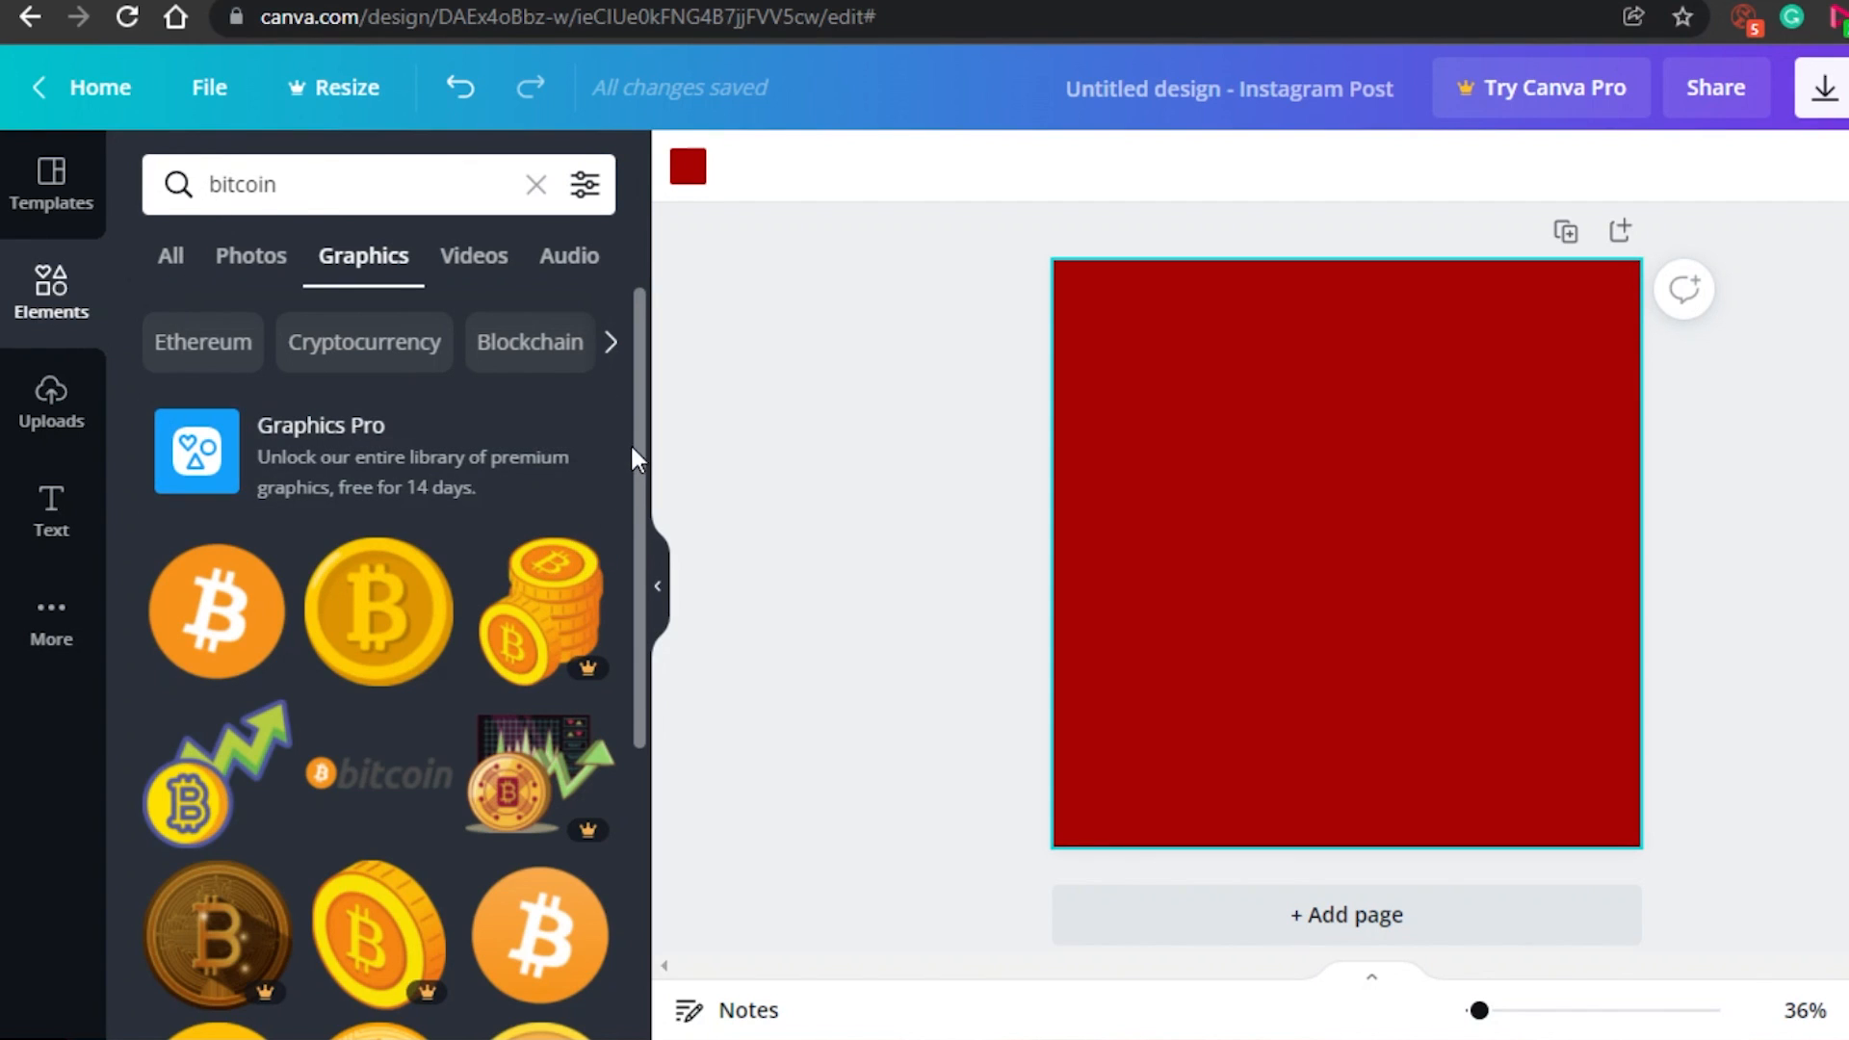
{"action": "left_click_drag", "start_coordinate": [639, 401], "coordinate": [642, 651]}
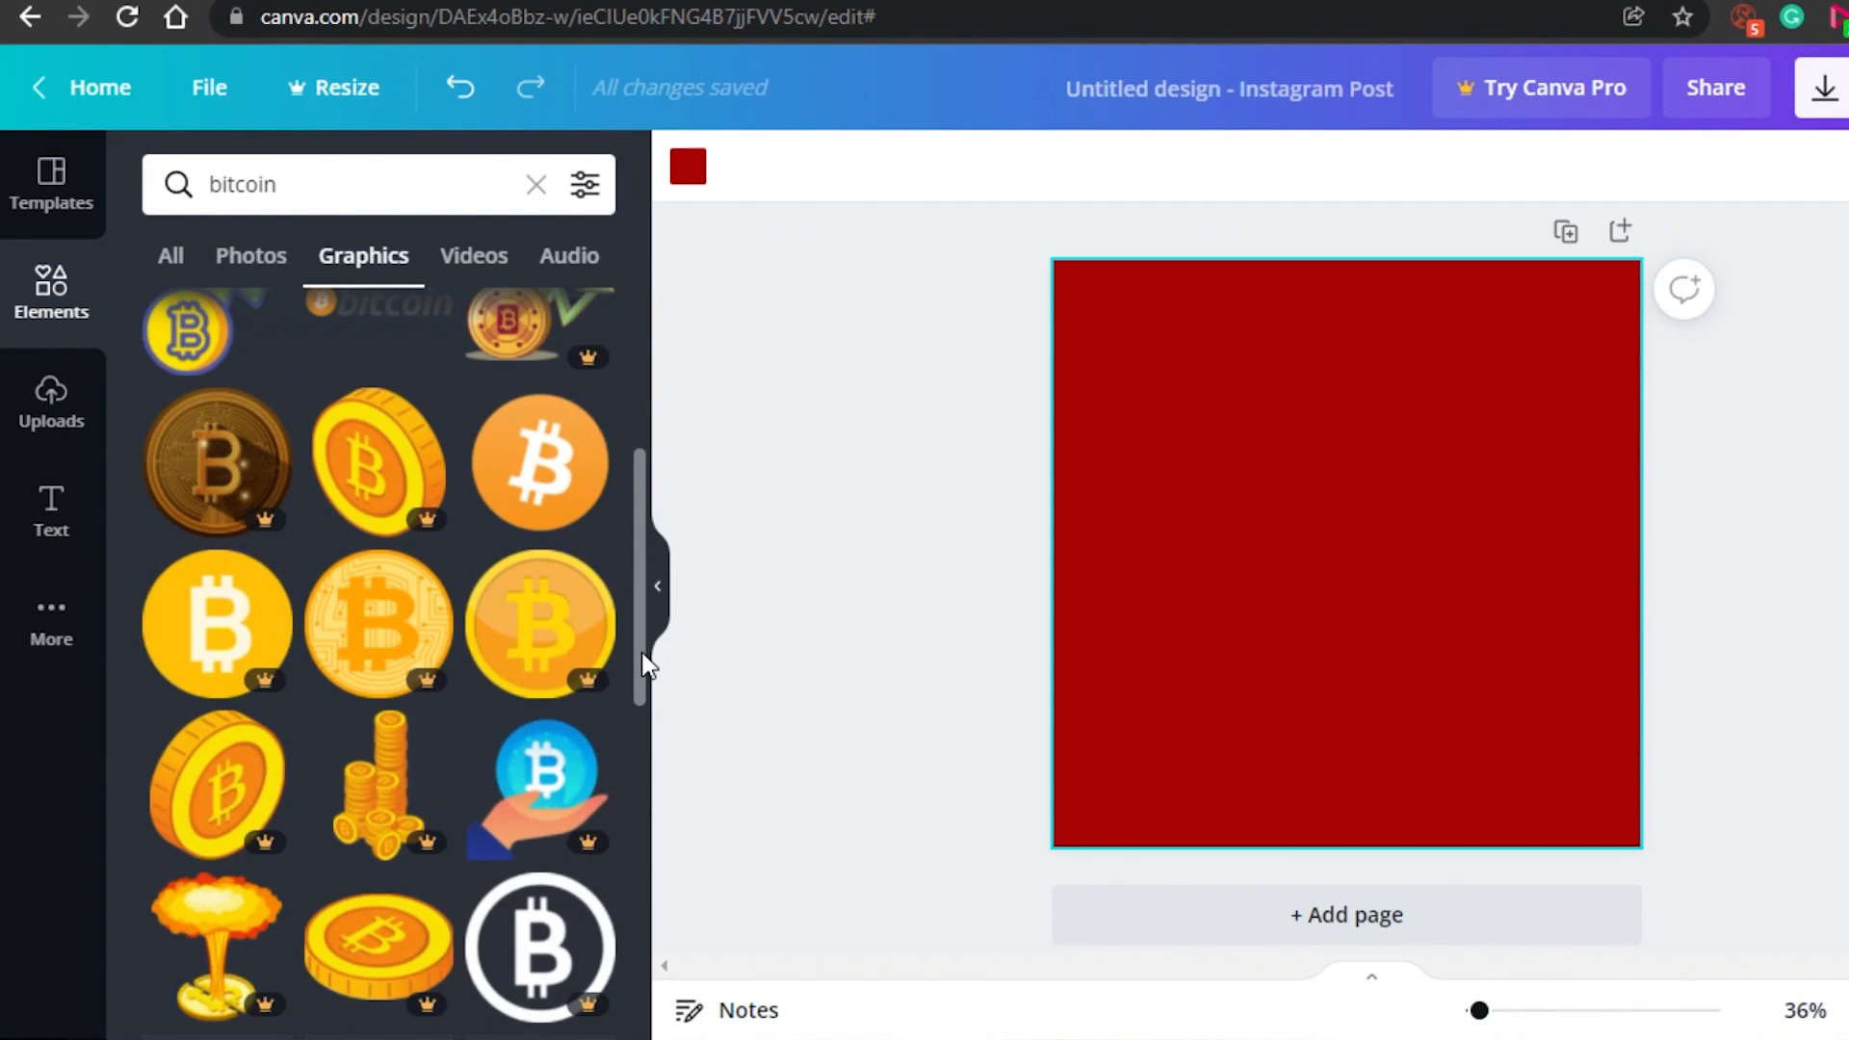
{"action": "left_click_drag", "start_coordinate": [640, 528], "coordinate": [640, 915]}
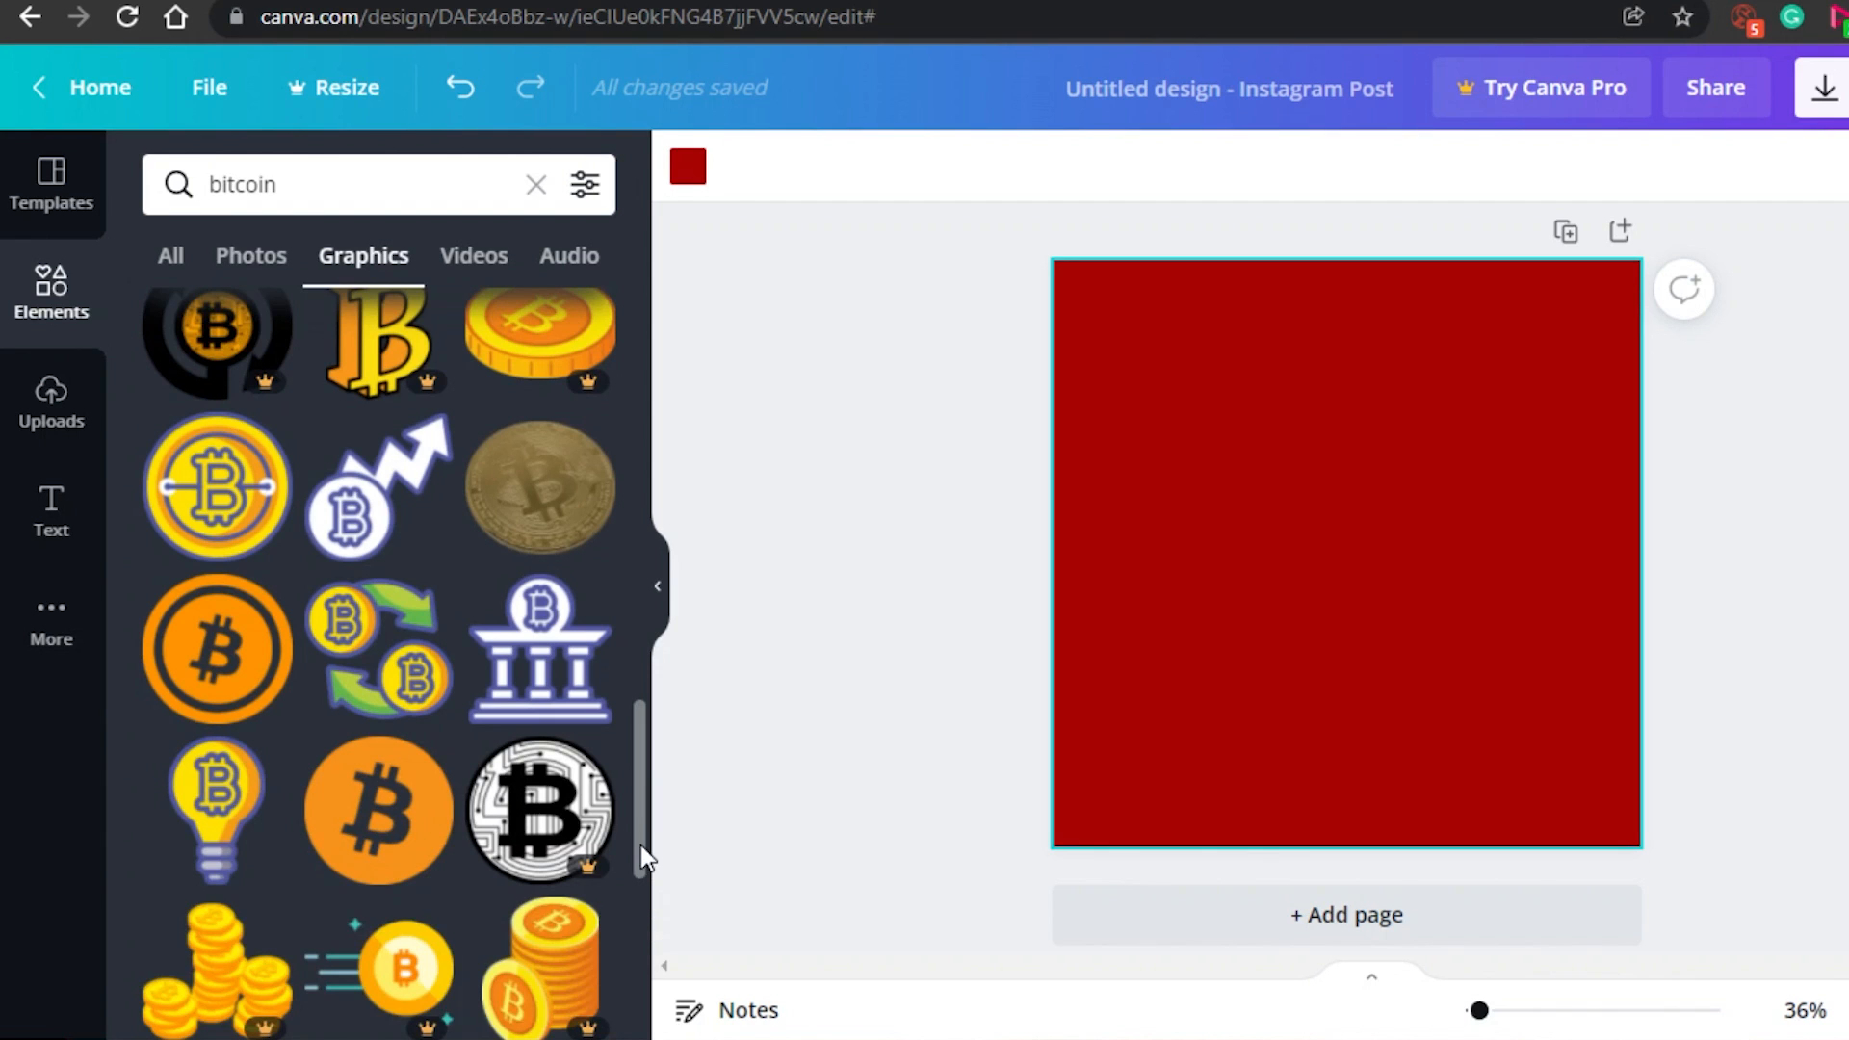
{"action": "left_click_drag", "start_coordinate": [641, 809], "coordinate": [647, 981]}
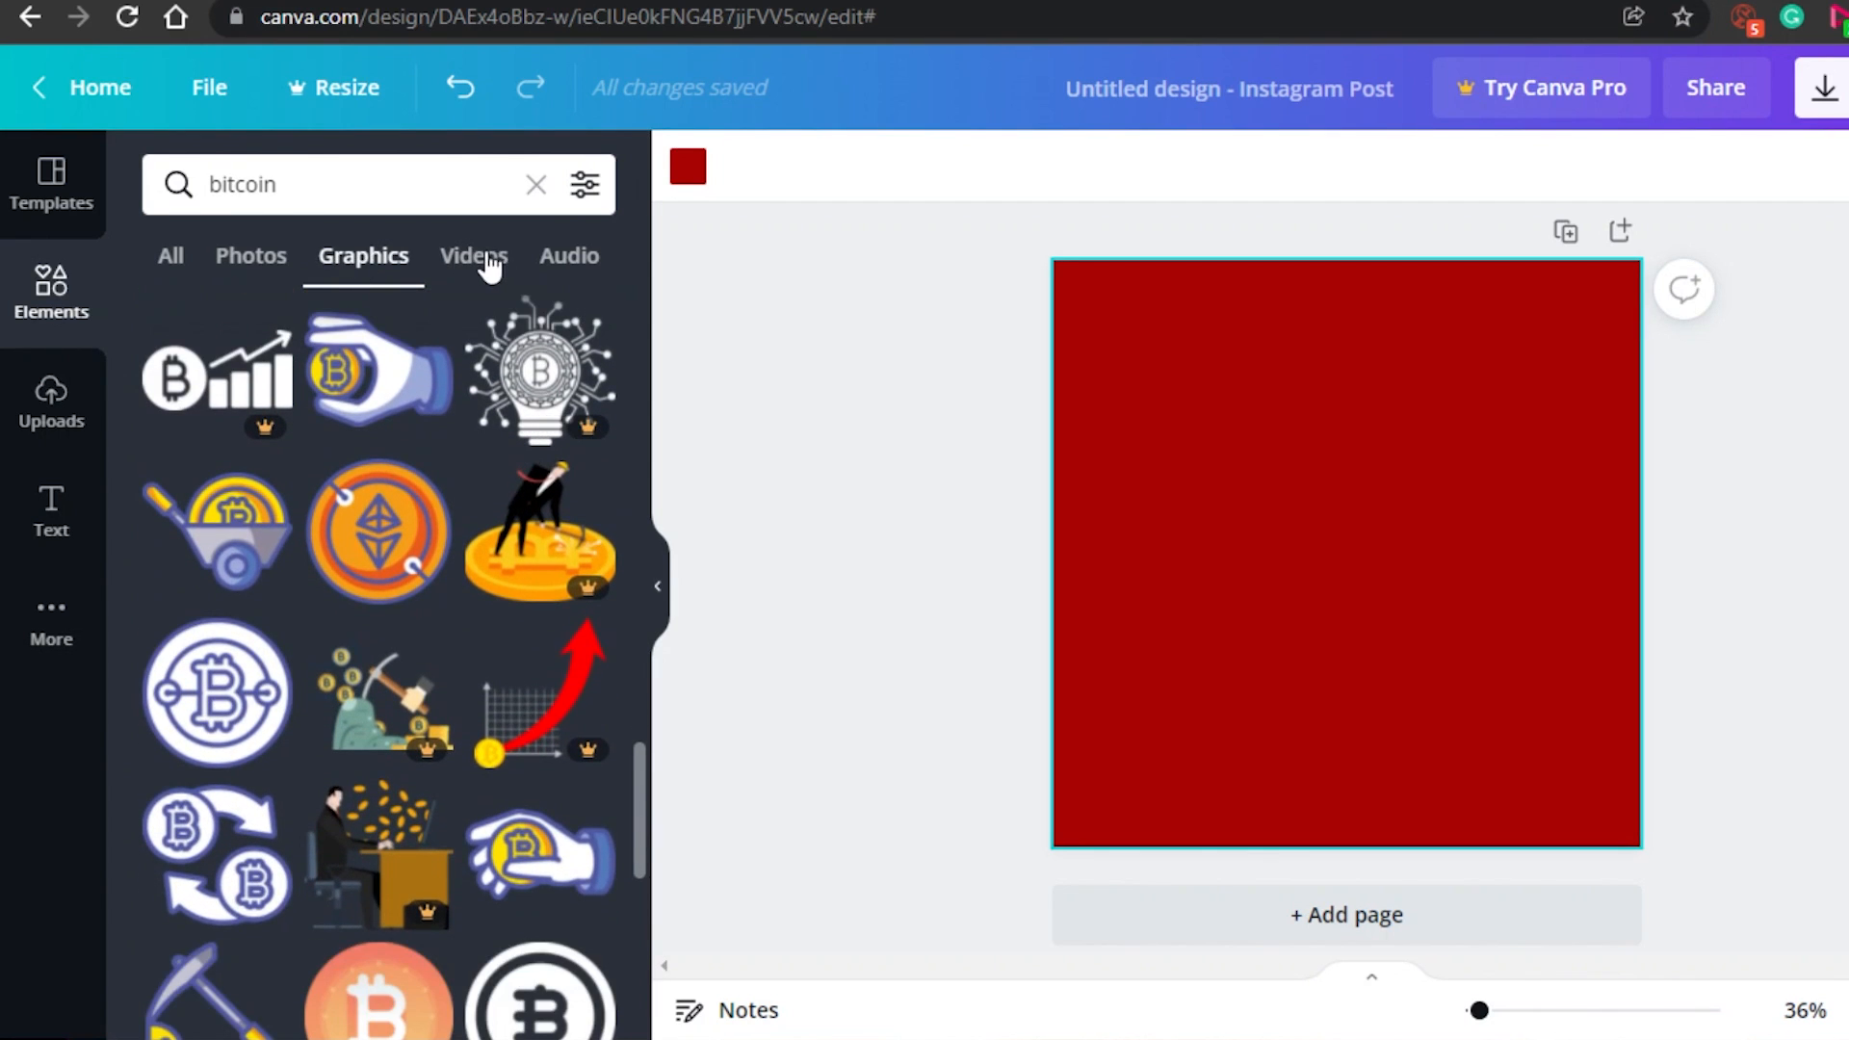
{"action": "left_click", "coordinate": [482, 258]}
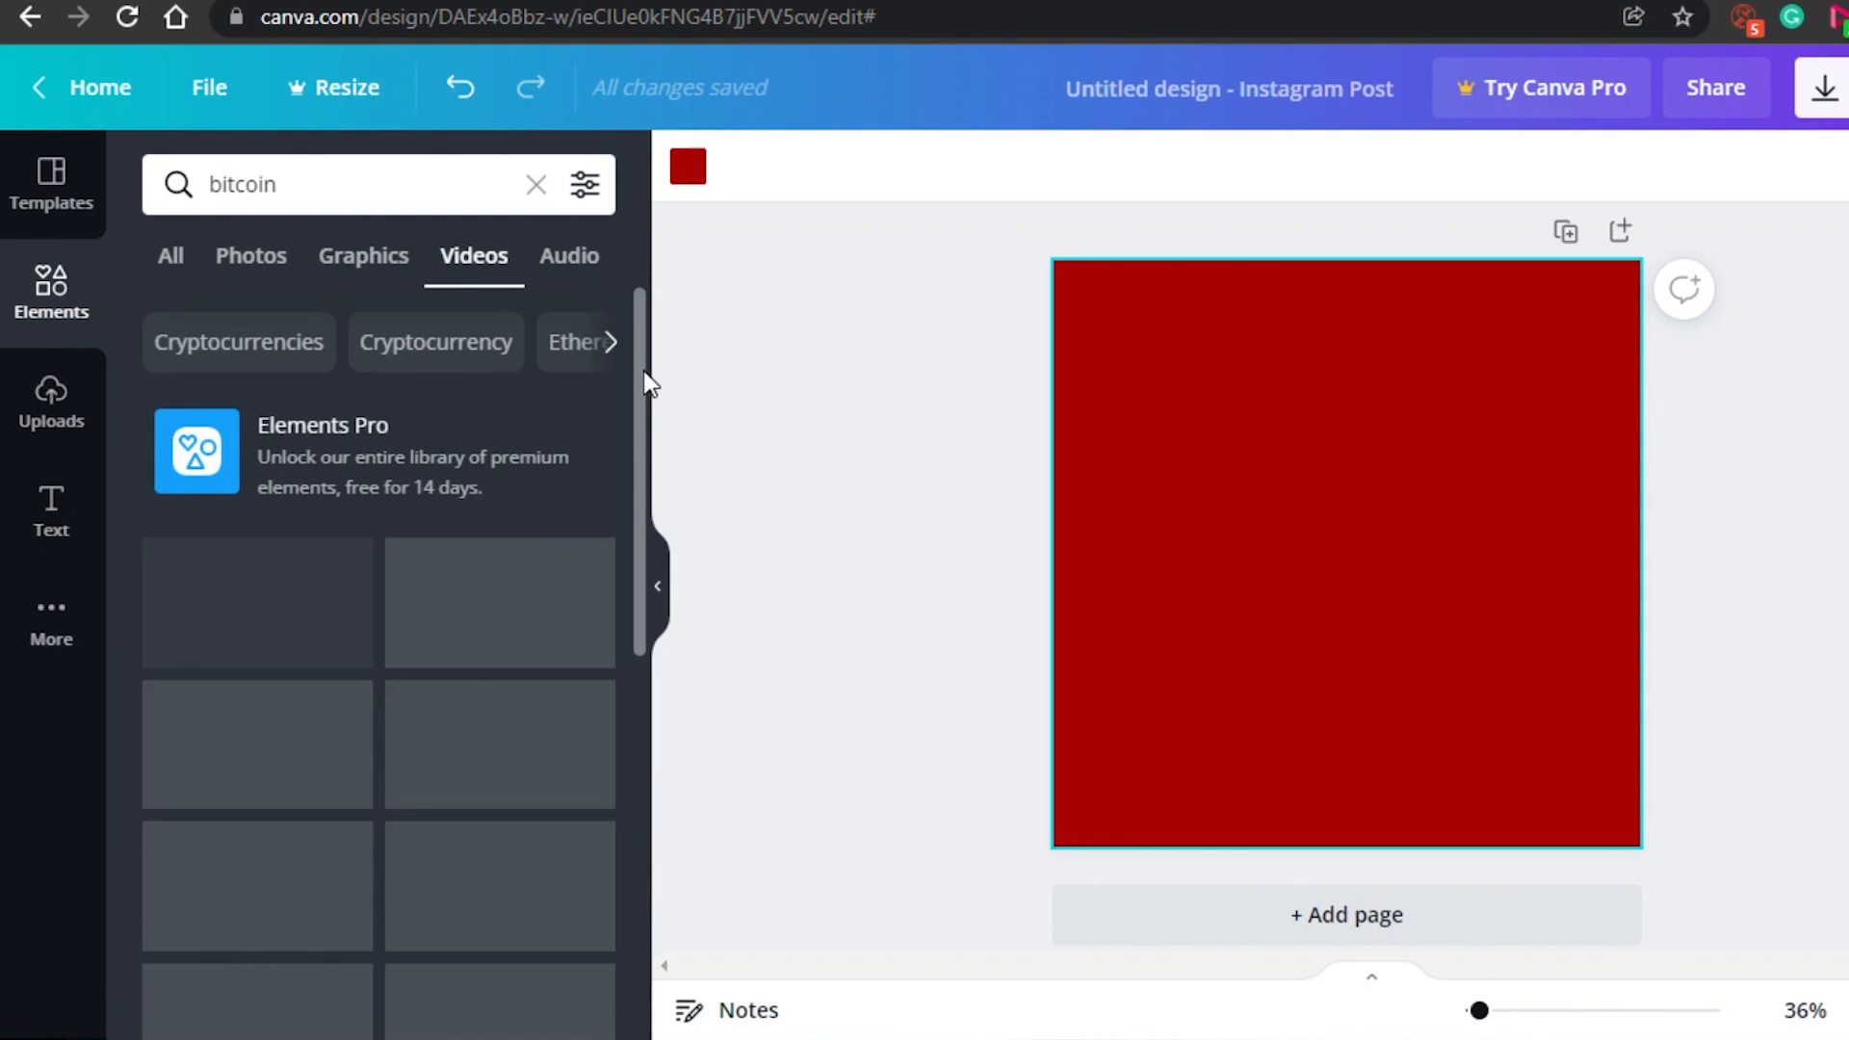
{"action": "scroll", "coordinate": [643, 405], "scroll_direction": "down", "scroll_amount": 1}
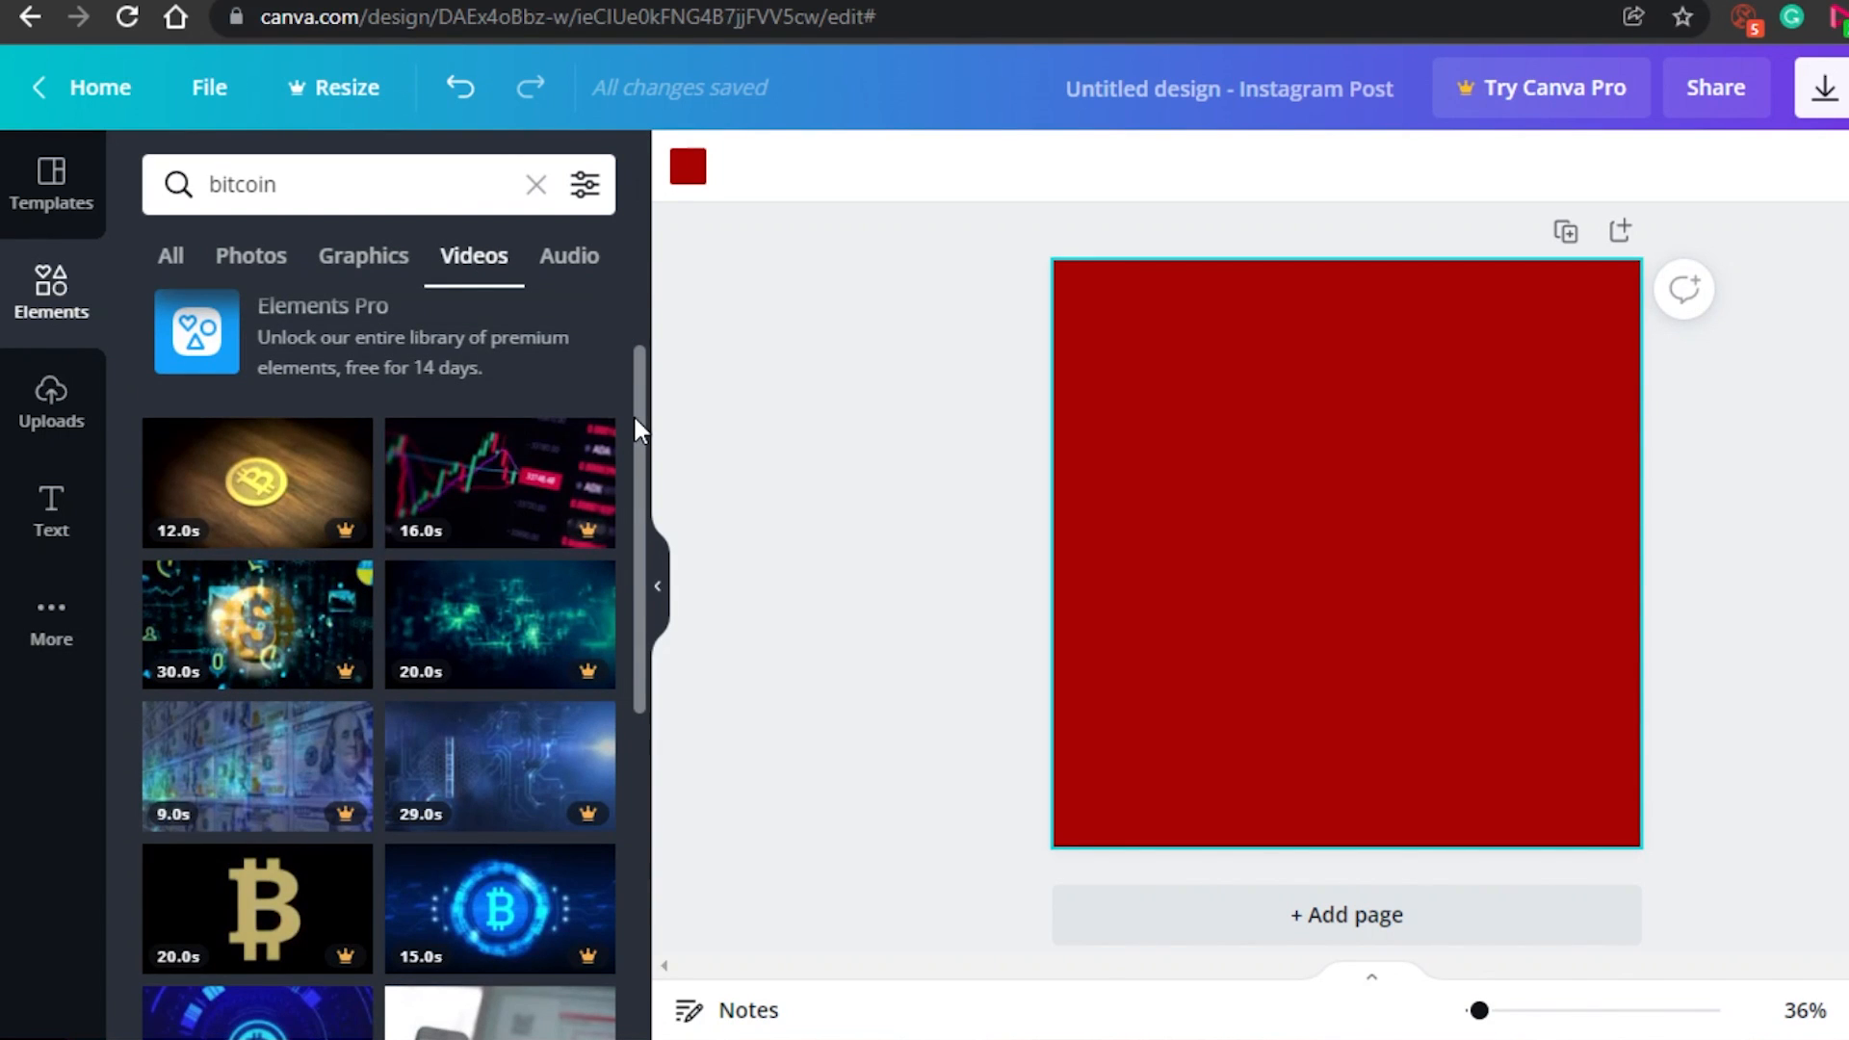
{"action": "left_click_drag", "start_coordinate": [645, 418], "coordinate": [668, 355]}
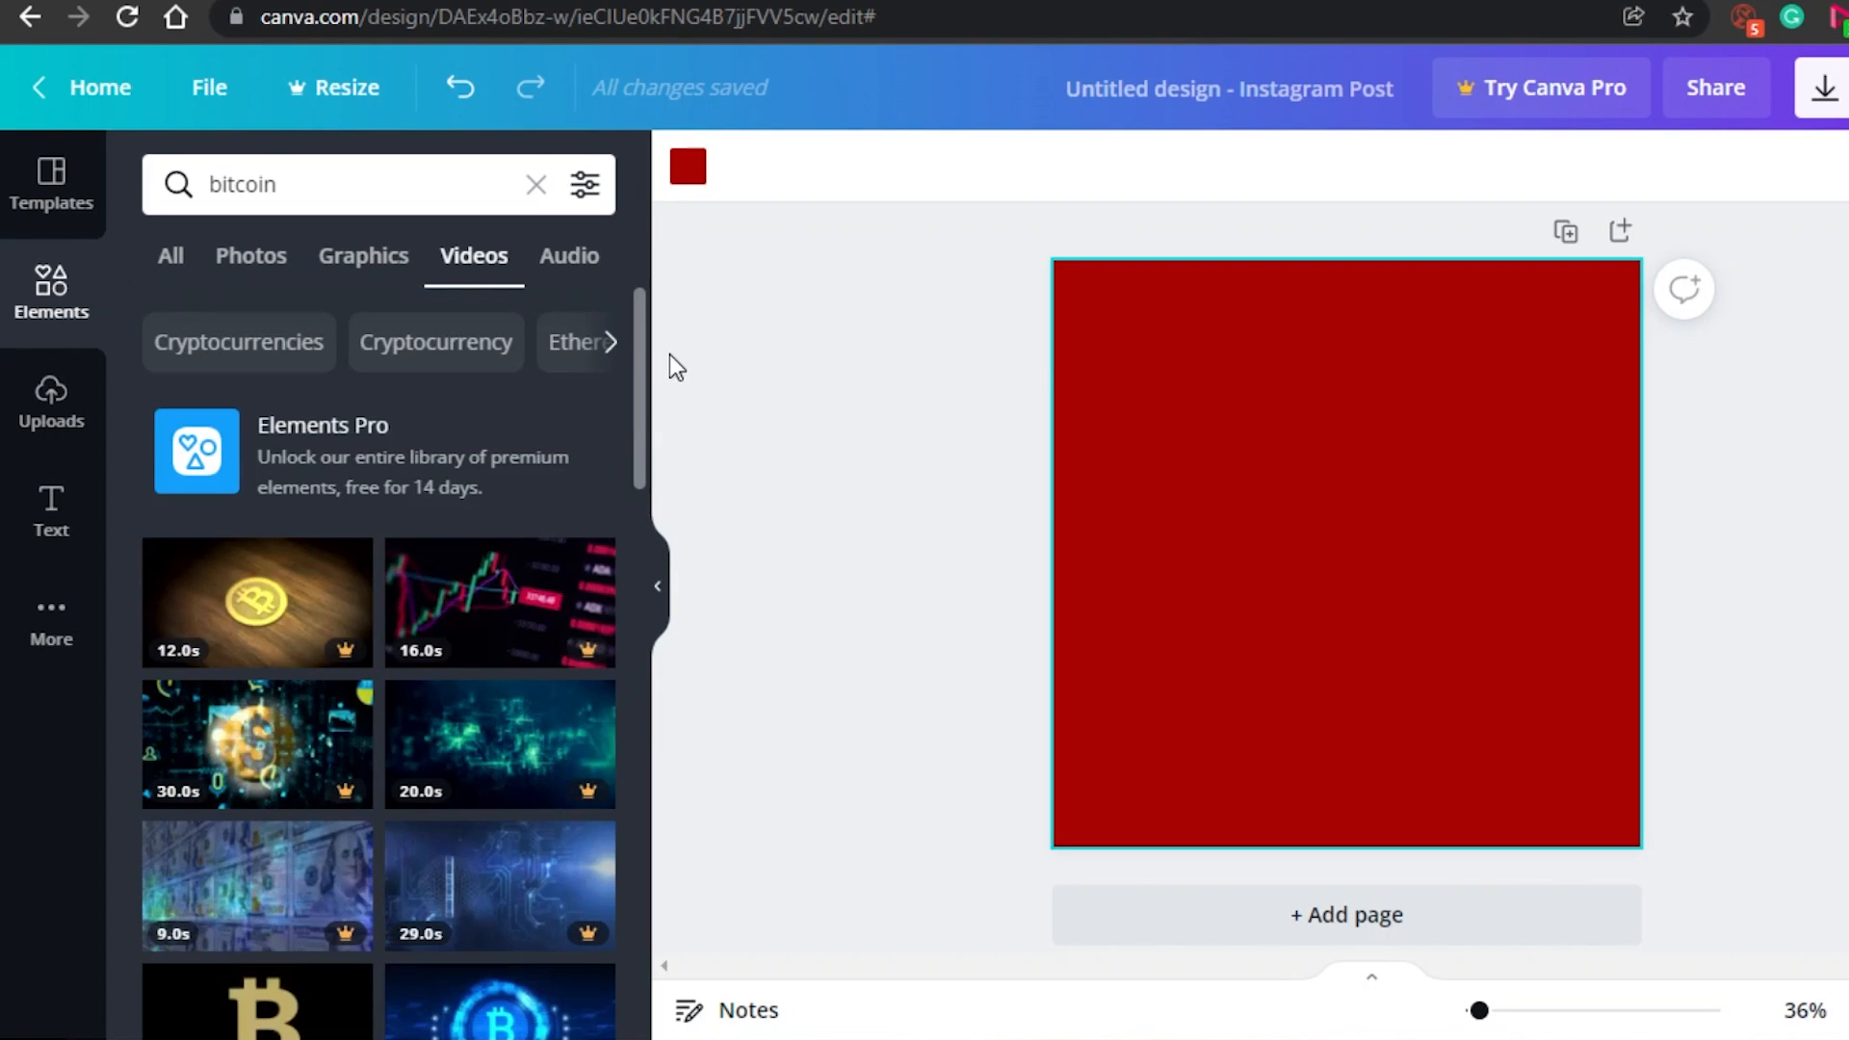
{"action": "left_click", "coordinate": [241, 258]}
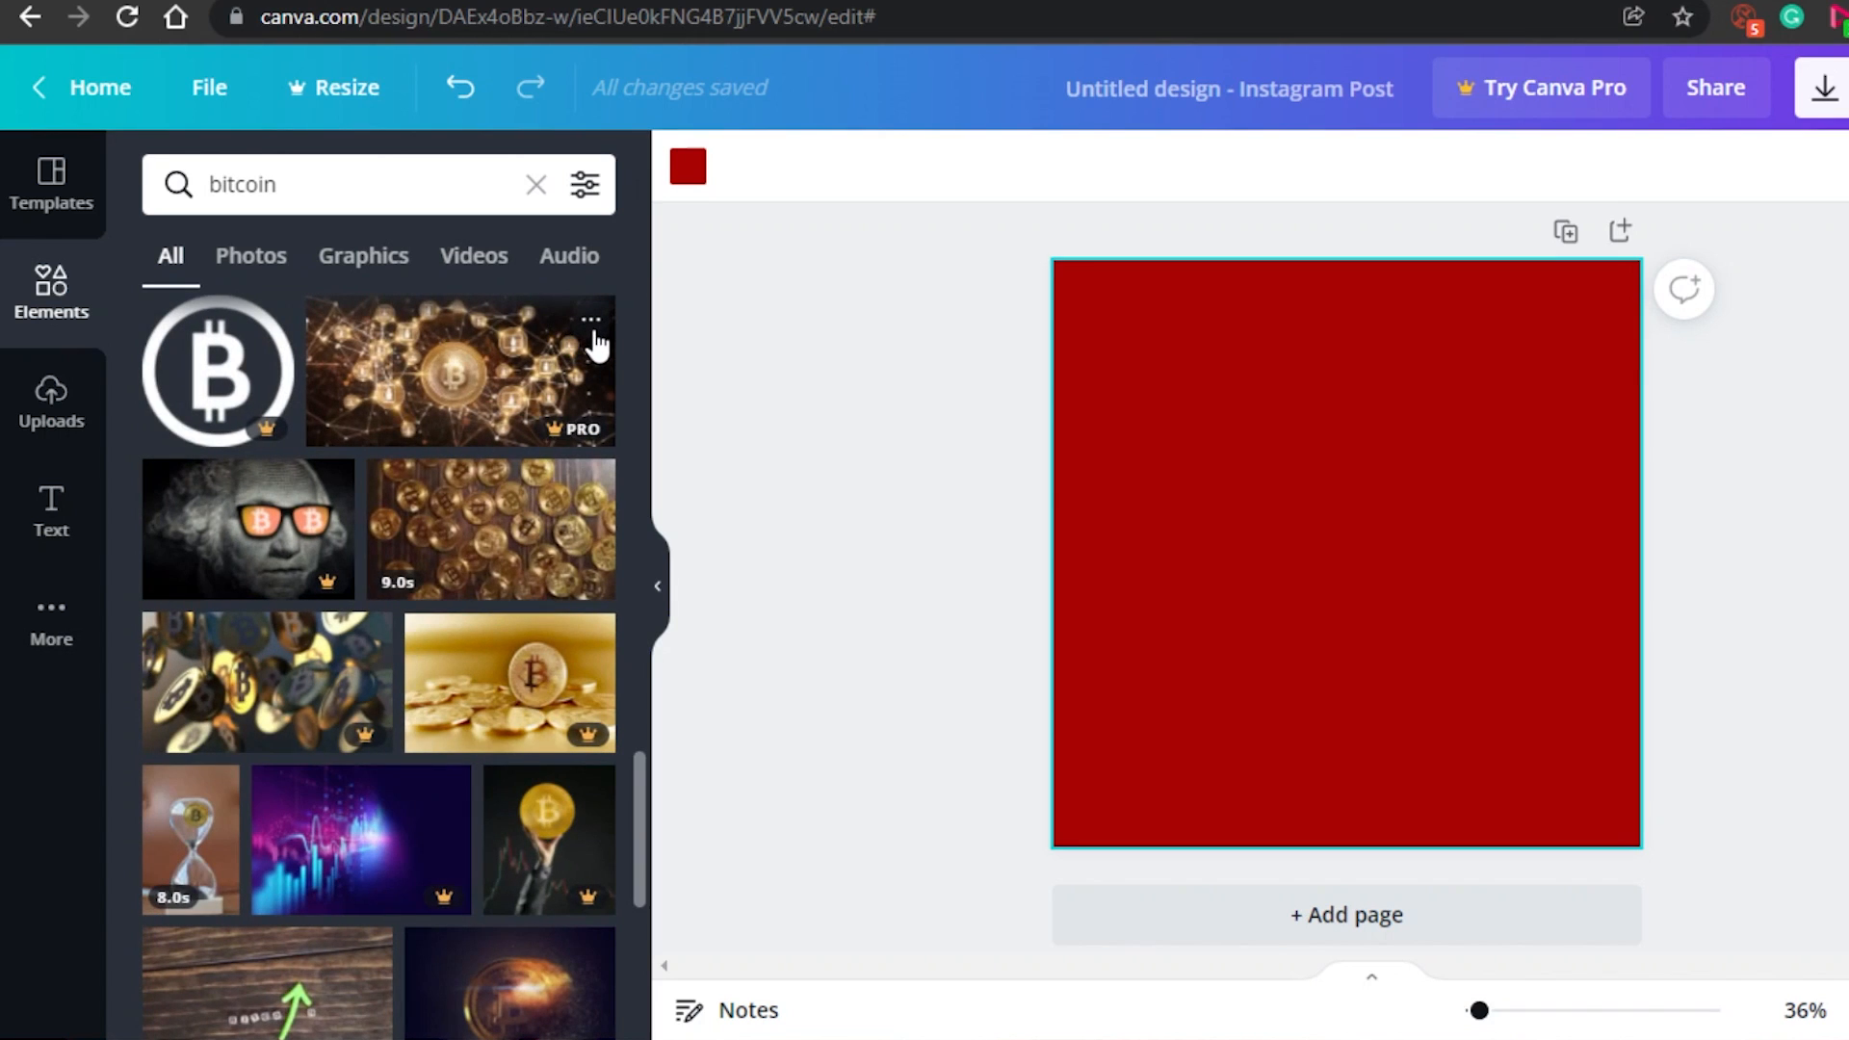
{"action": "left_click_drag", "start_coordinate": [643, 854], "coordinate": [640, 345]}
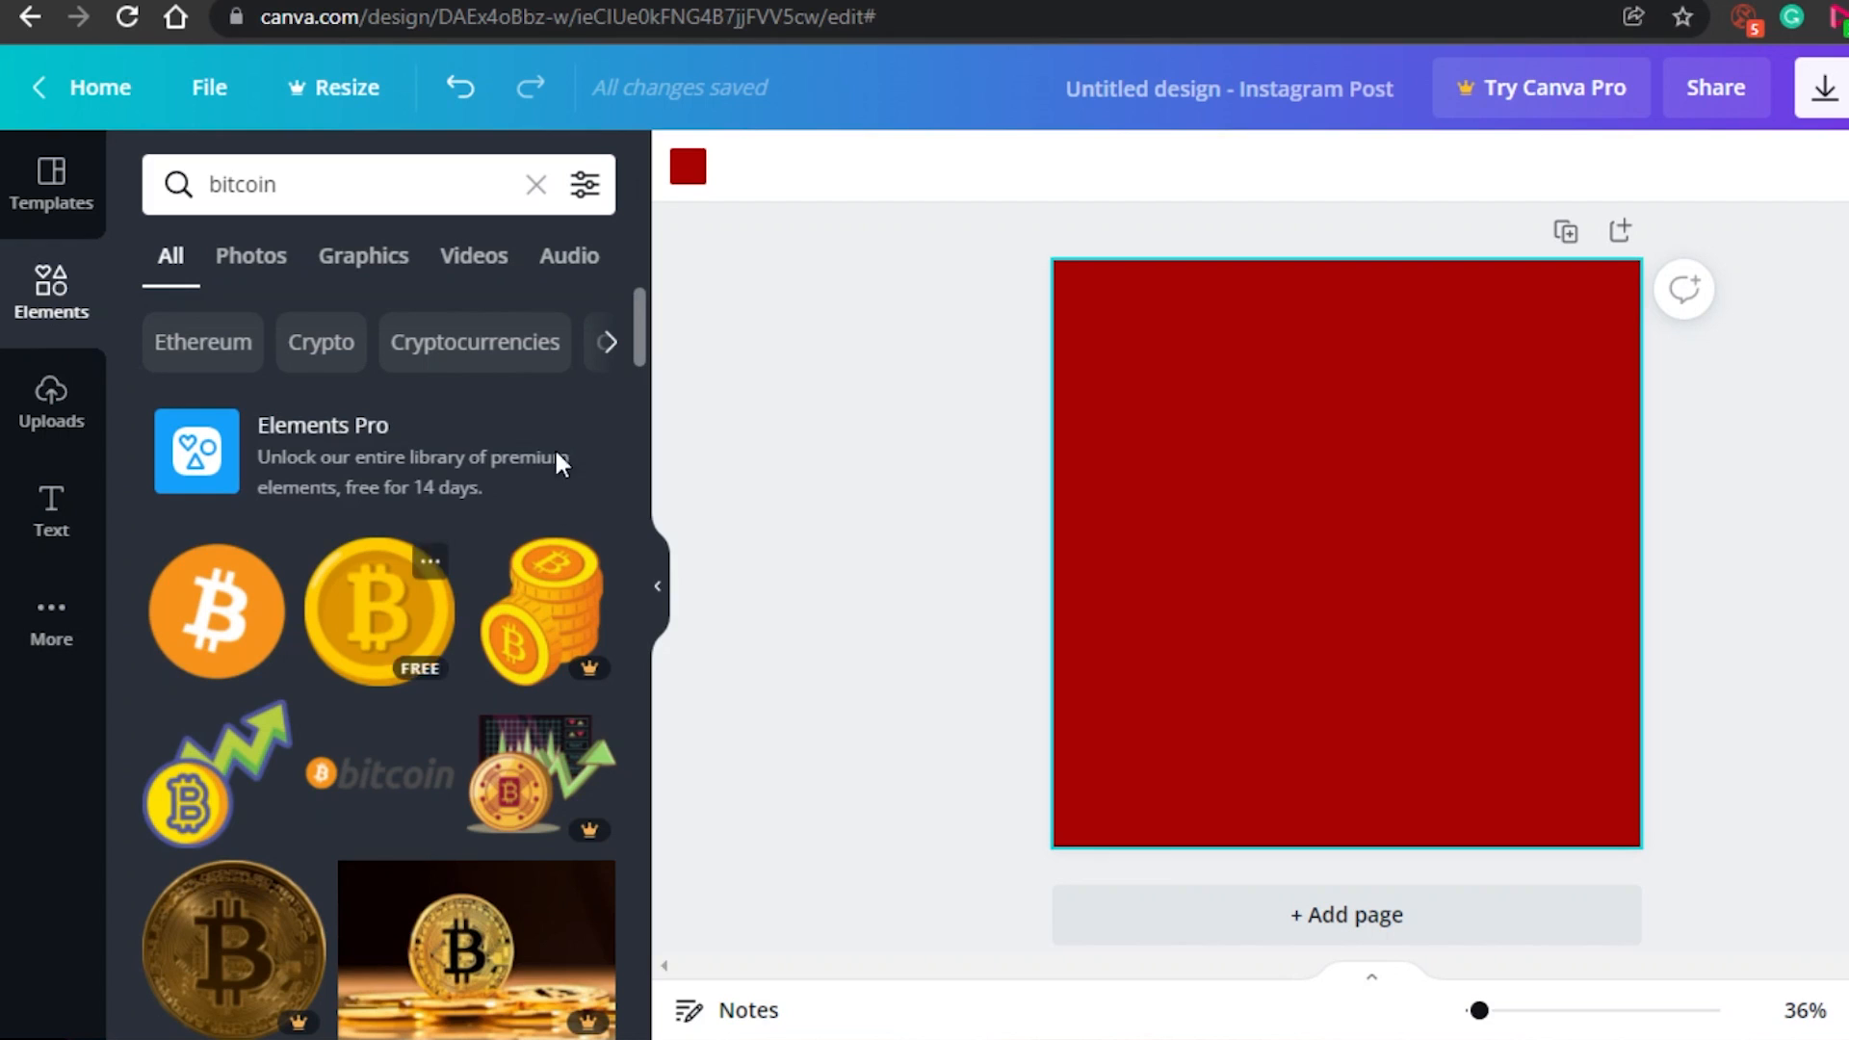
Step: Add the free gold bitcoin coin graphic to the page, shrink it and centre it on the dark red background
{"action": "left_click", "coordinate": [403, 636]}
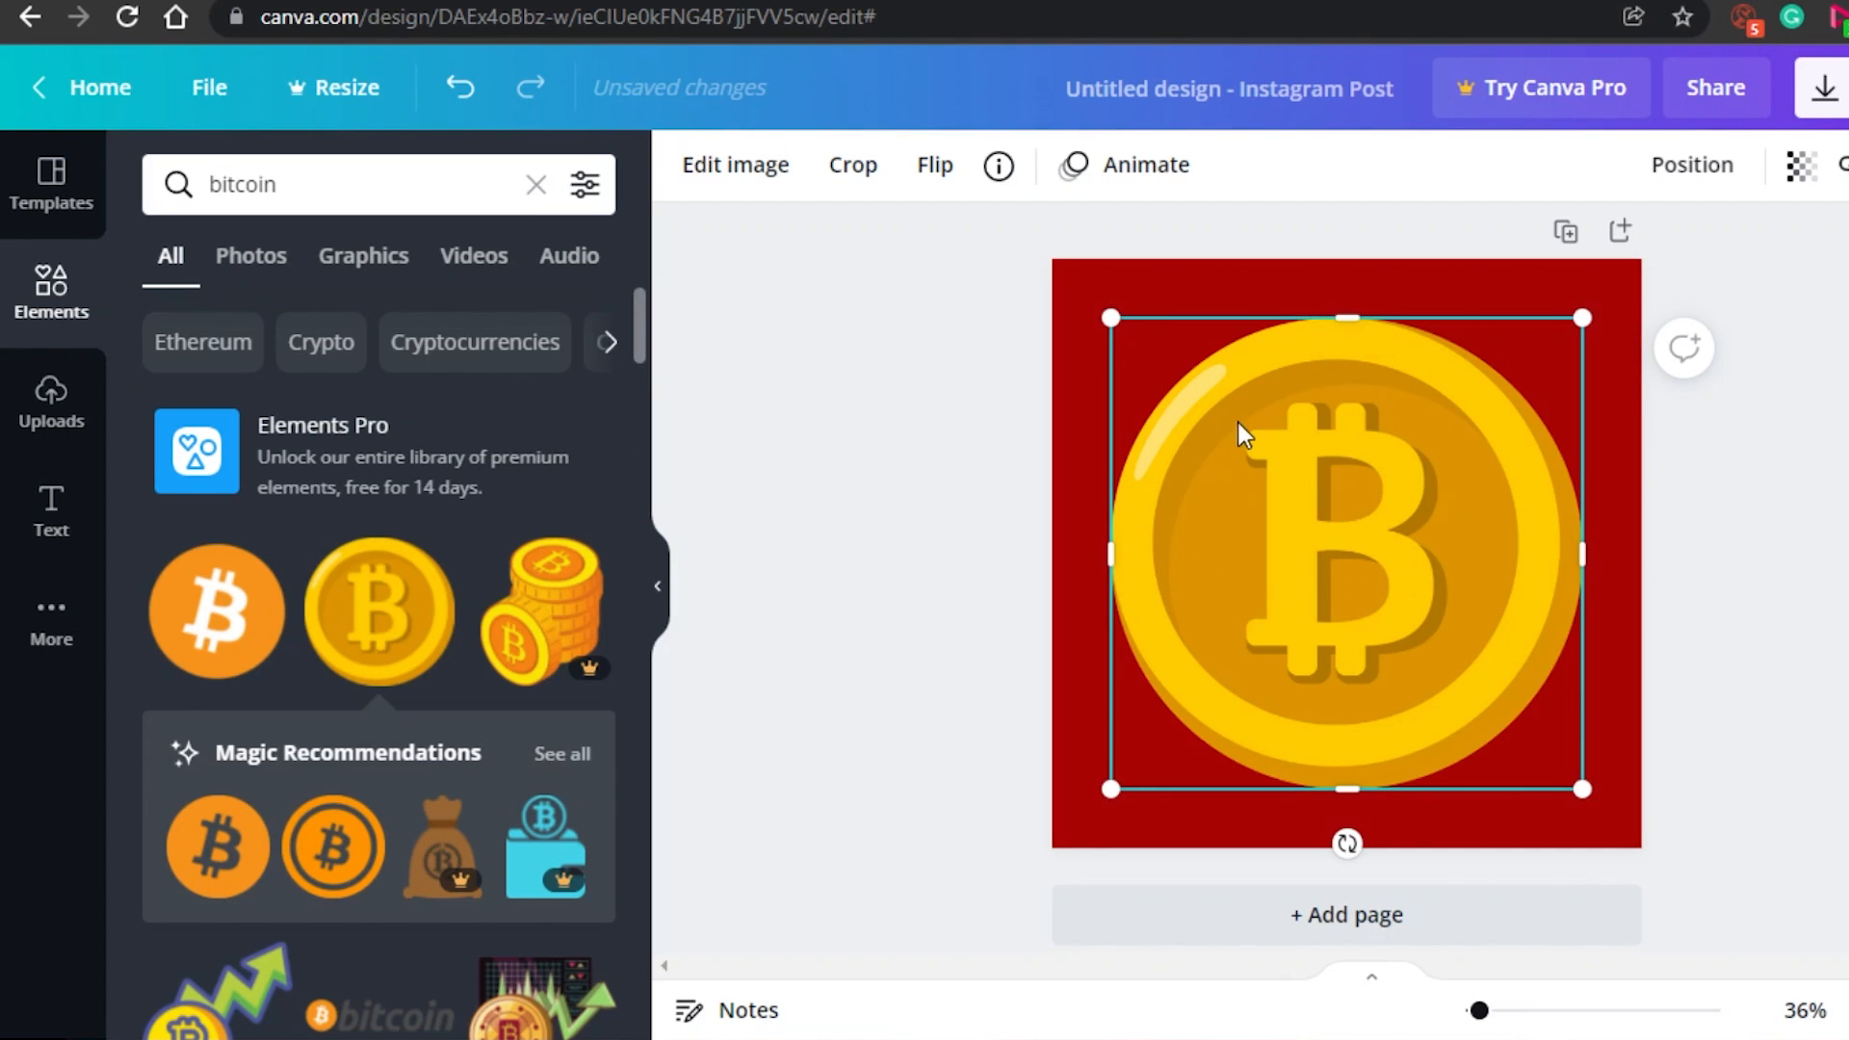
{"action": "left_click_drag", "start_coordinate": [1112, 315], "coordinate": [1225, 452]}
{"action": "left_click_drag", "start_coordinate": [1481, 684], "coordinate": [1423, 611]}
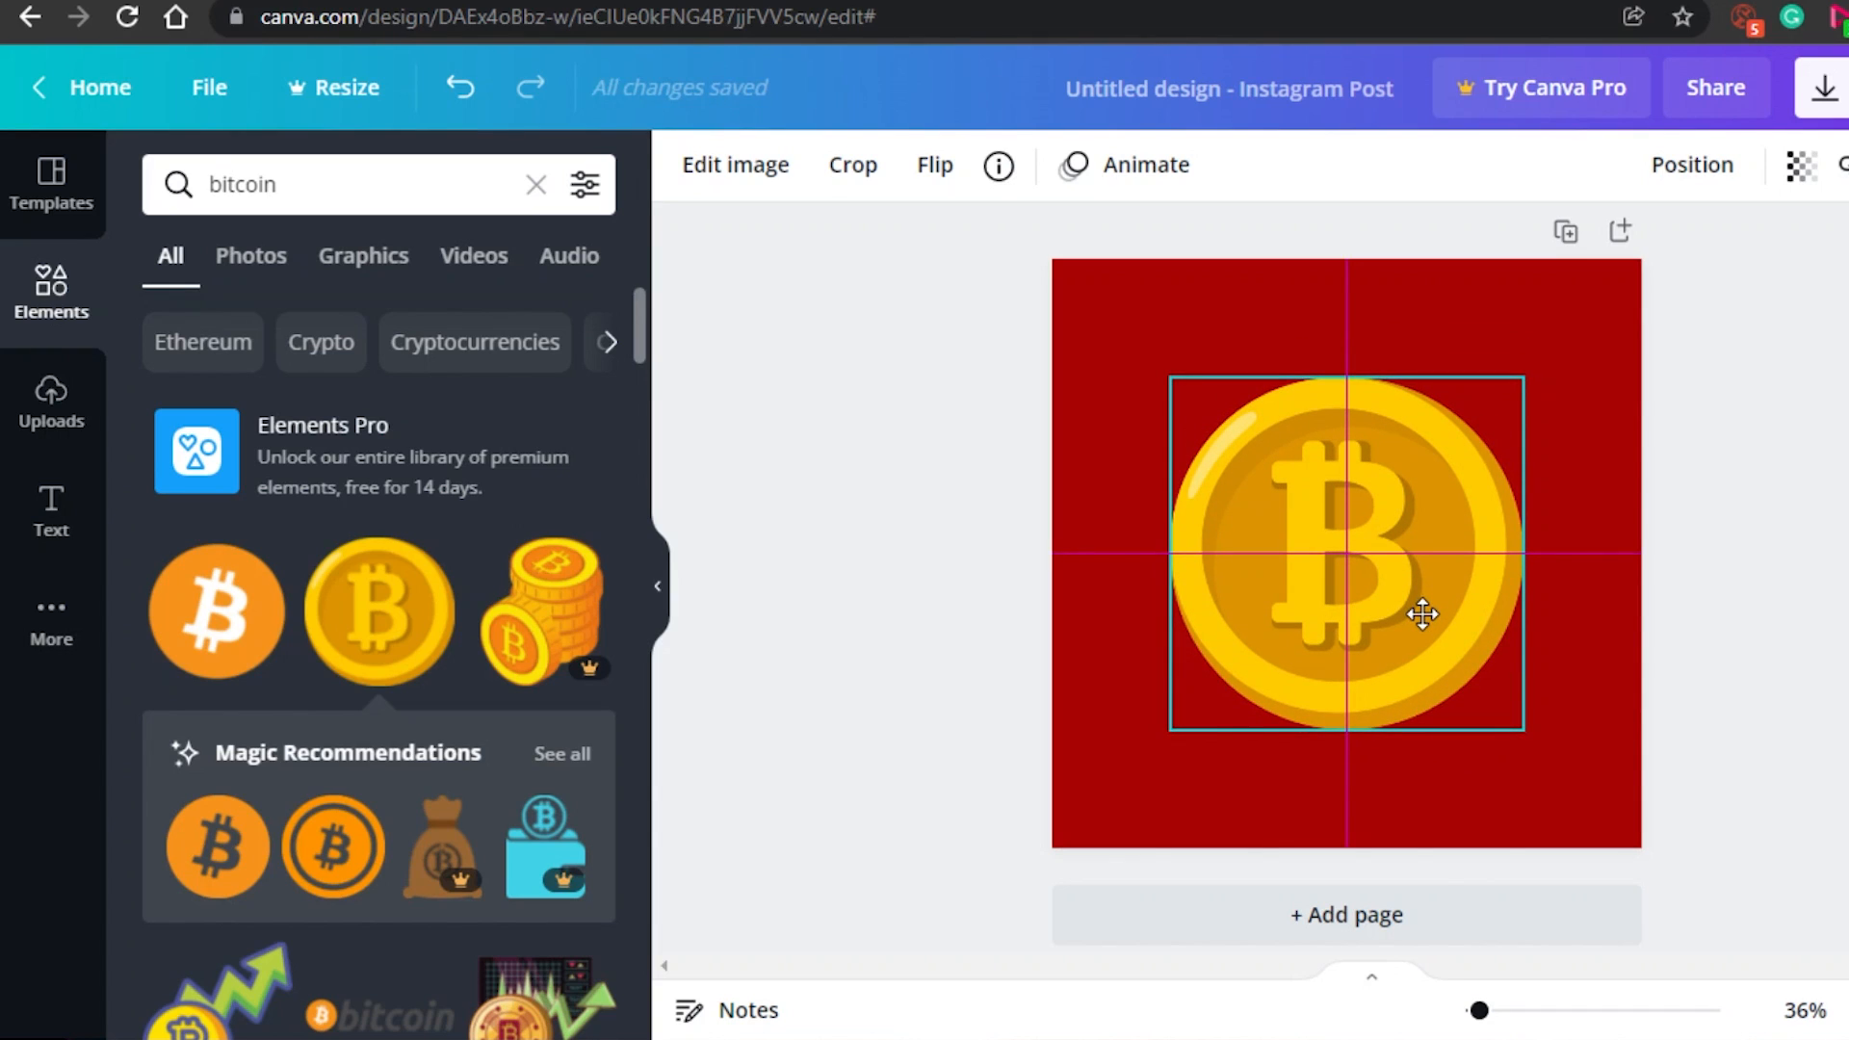
{"action": "left_click_drag", "start_coordinate": [1422, 614], "coordinate": [1423, 614]}
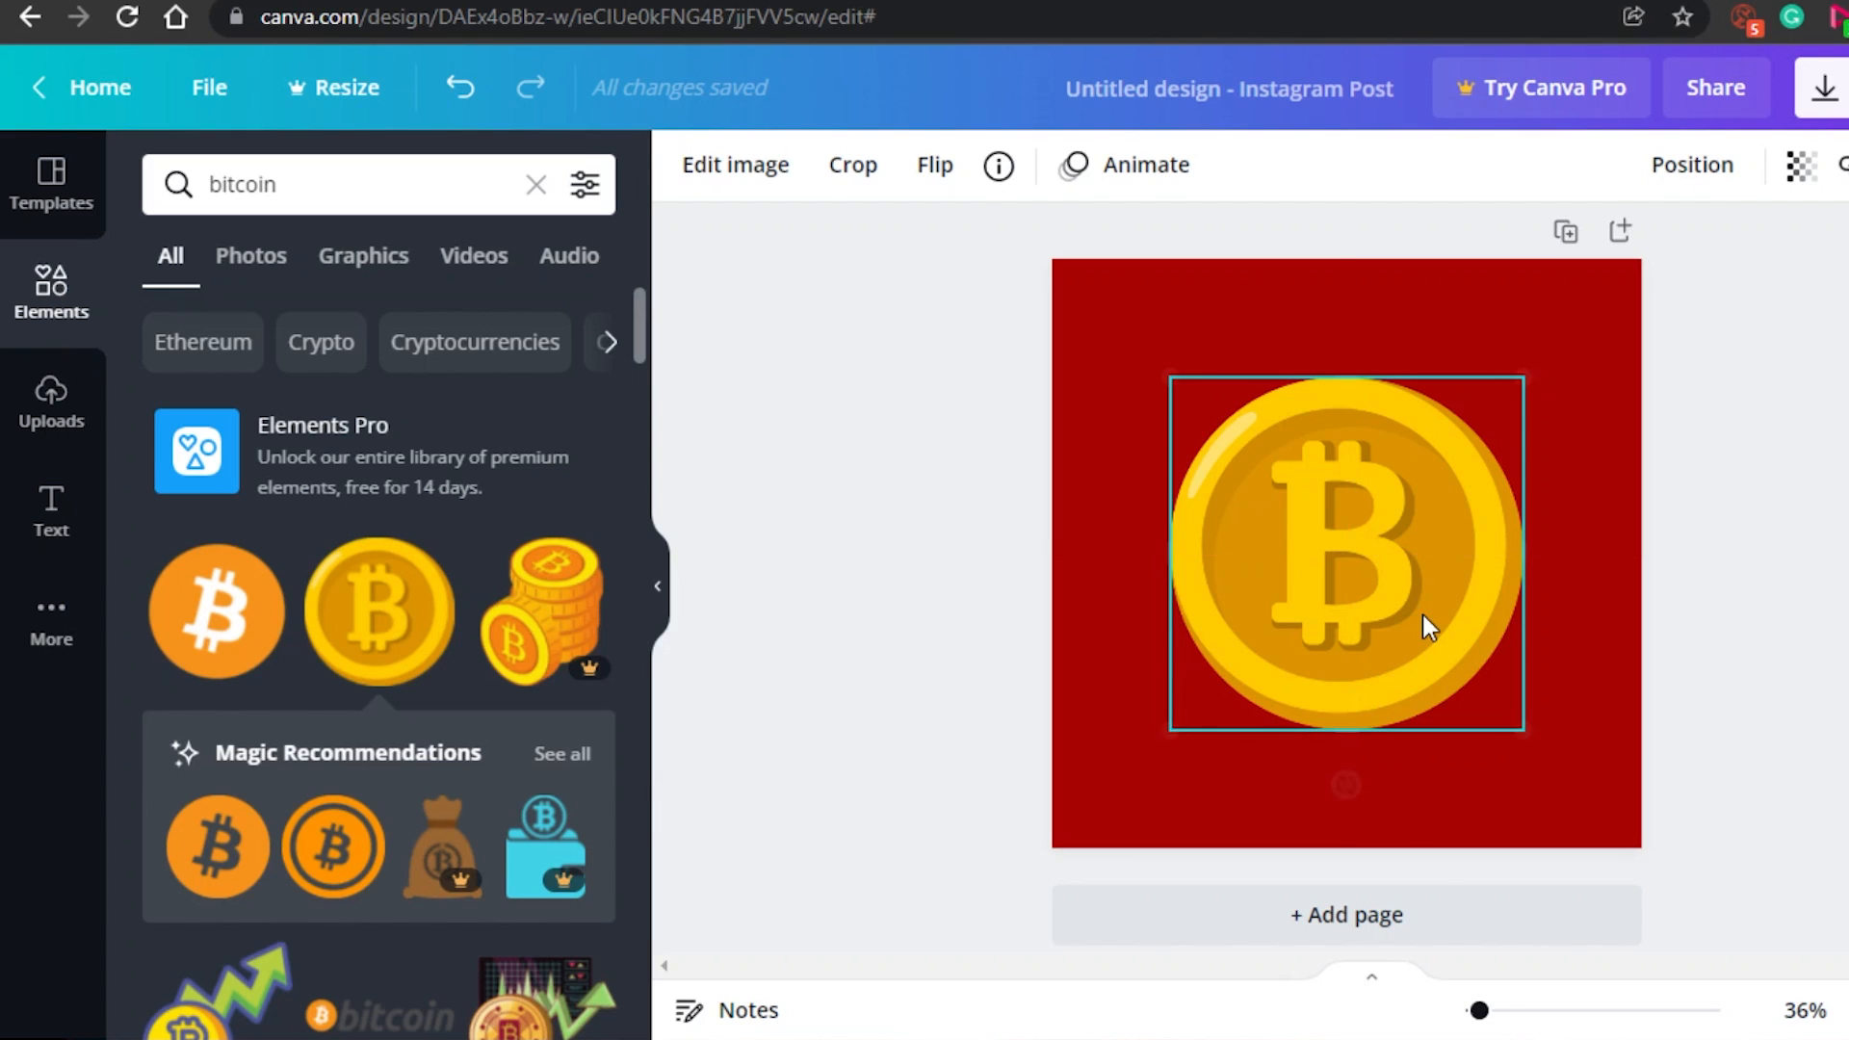
{"action": "left_click", "coordinate": [1472, 310]}
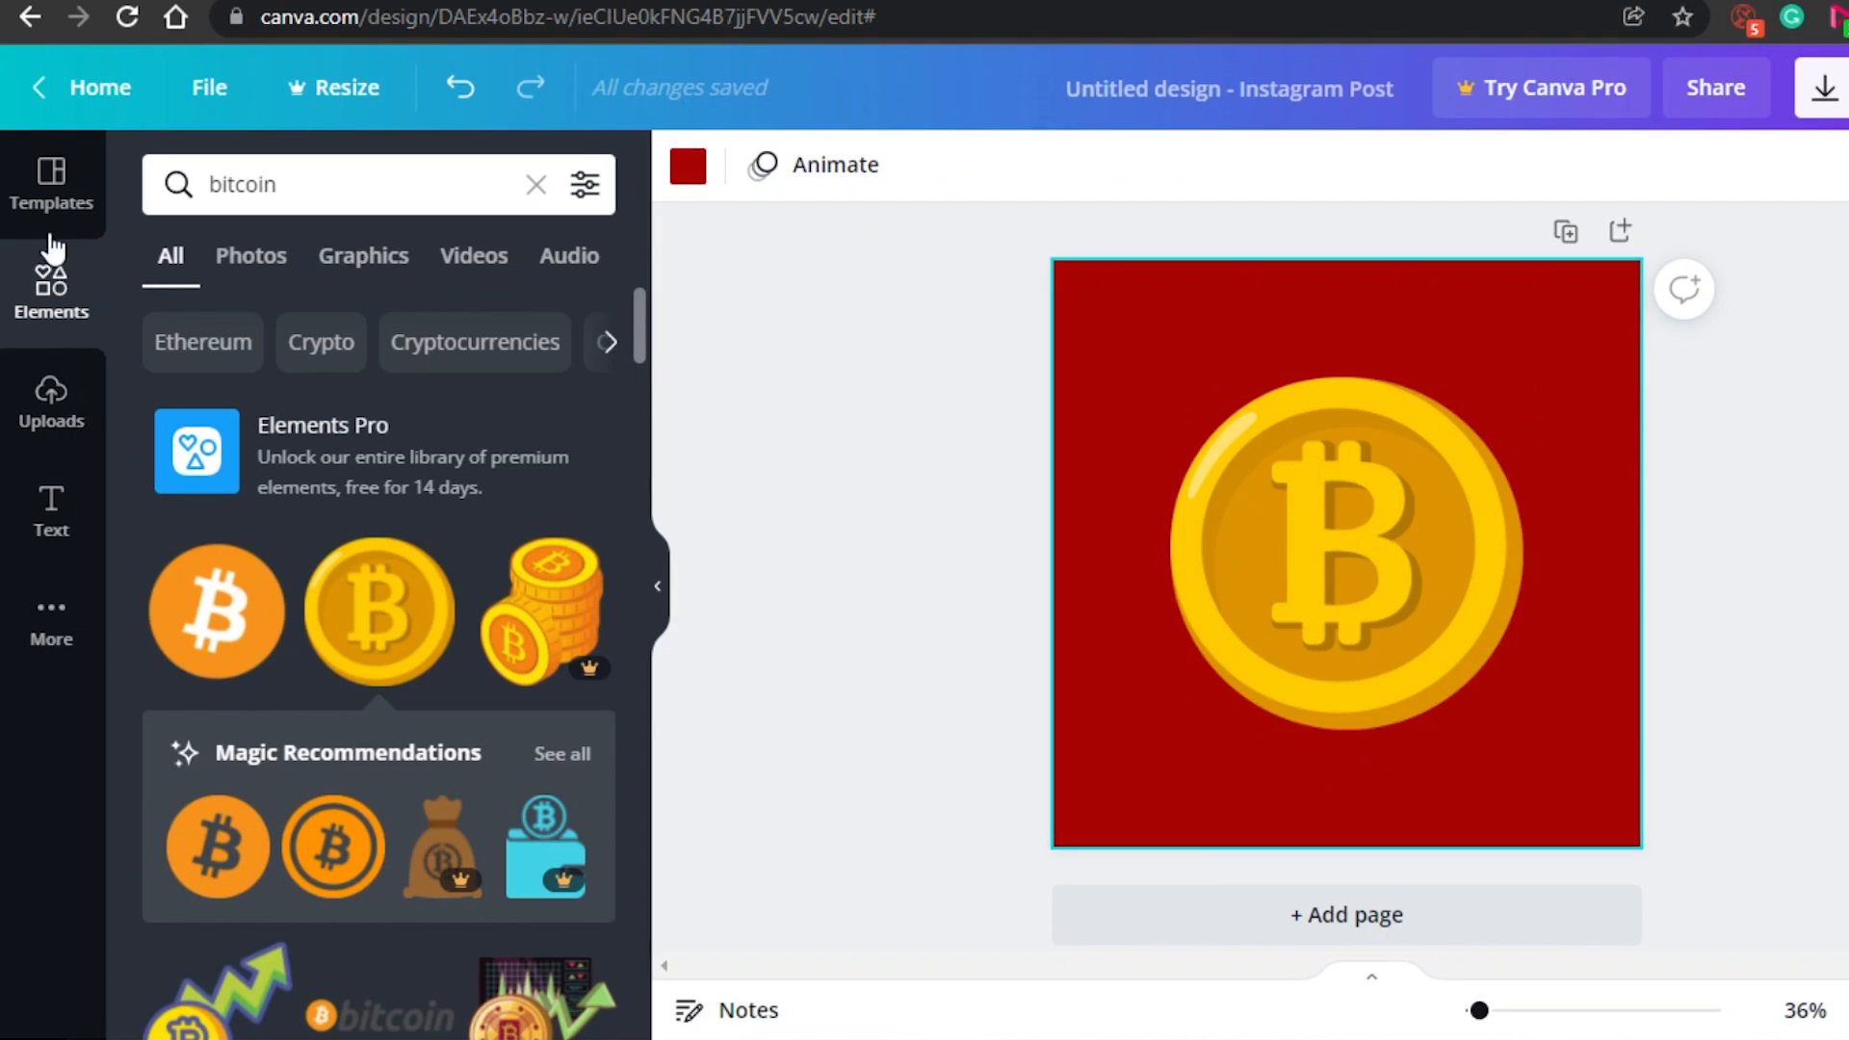
Step: Add a square shape over the bitcoin coin, centre it on the page and enlarge it until it covers the whole coin
{"action": "left_click", "coordinate": [50, 311]}
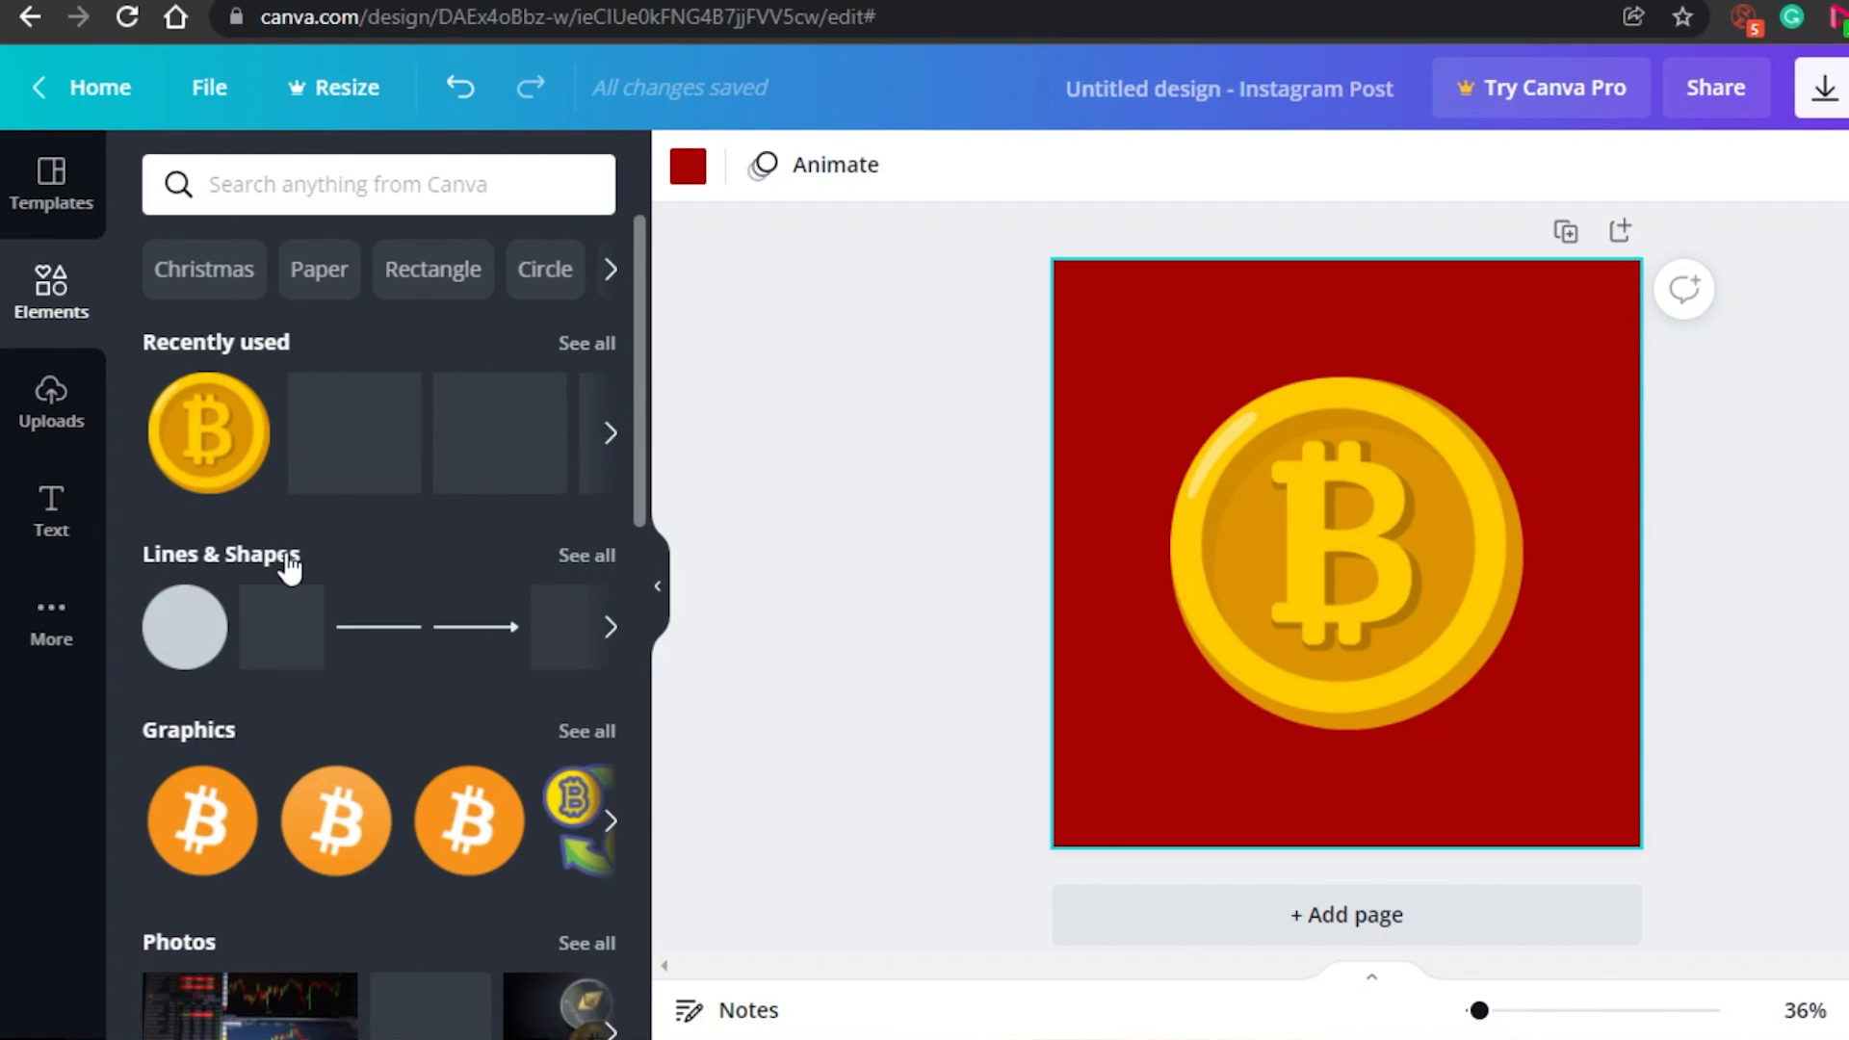
{"action": "left_click", "coordinate": [262, 621]}
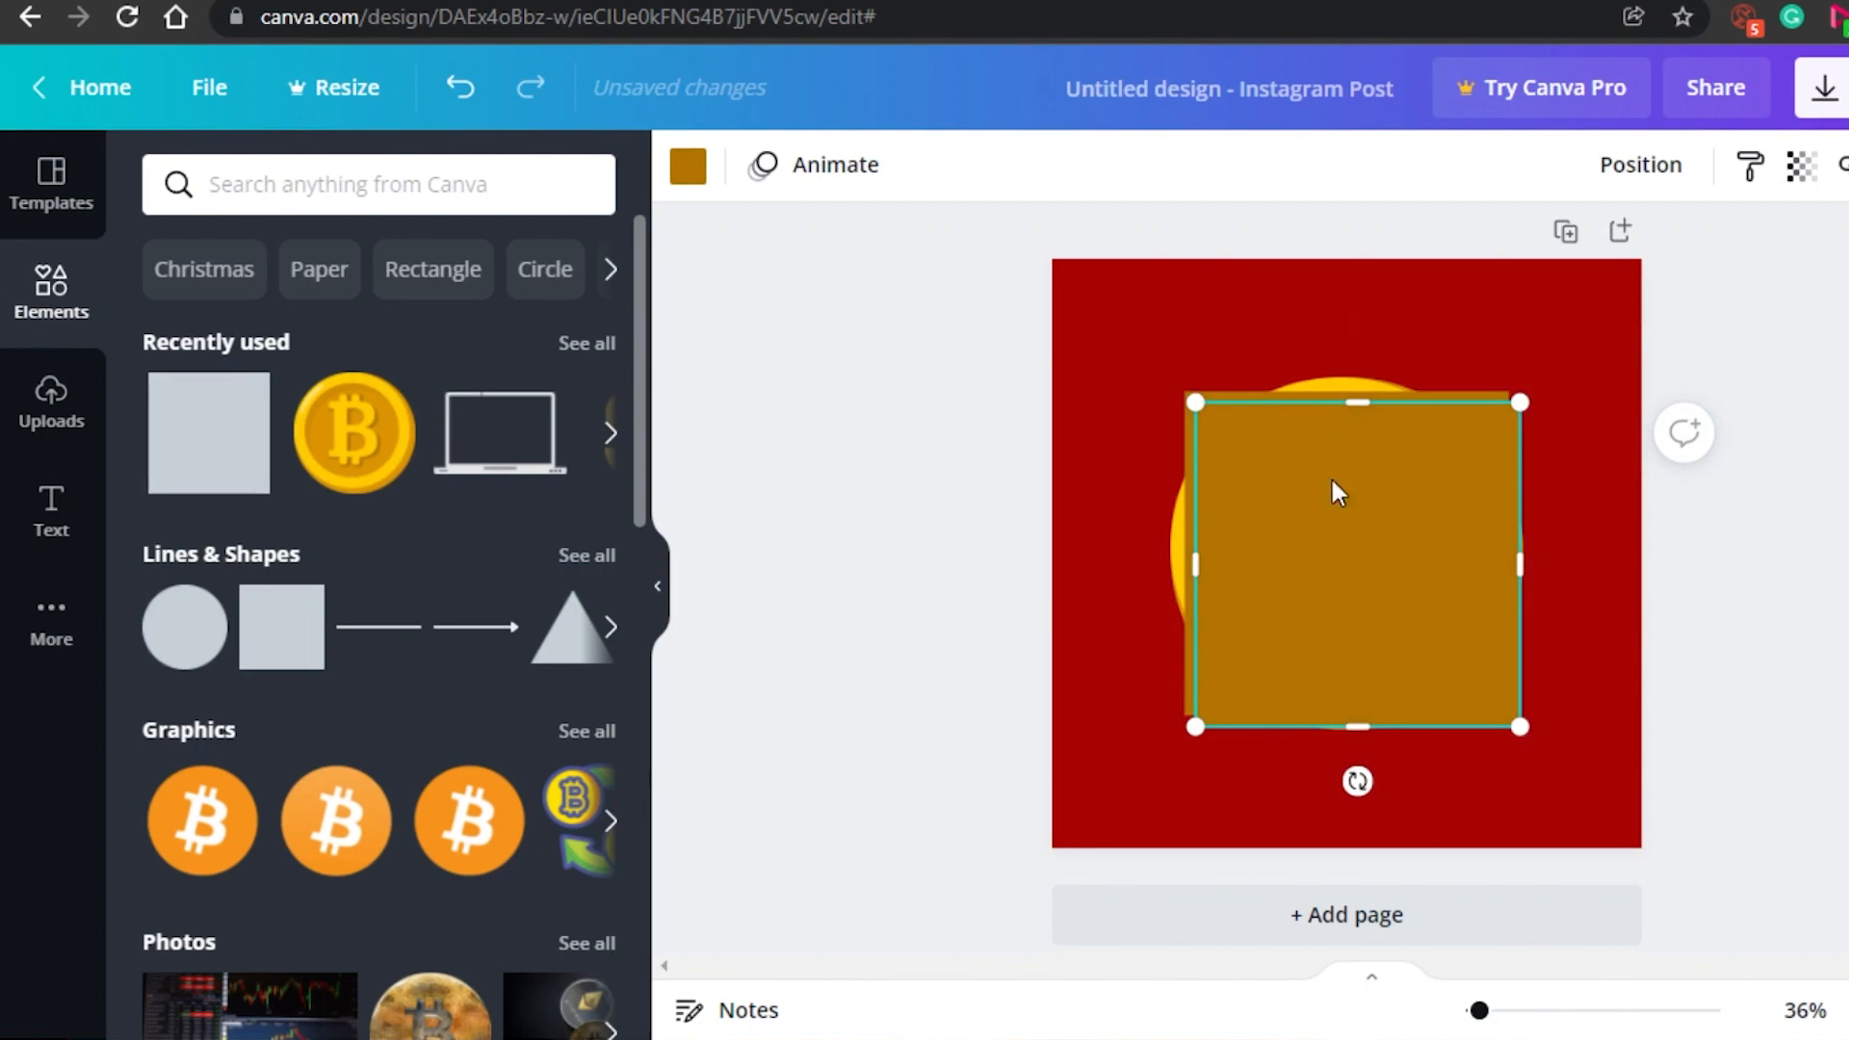
{"action": "left_click", "coordinate": [587, 557]}
{"action": "left_click_drag", "start_coordinate": [634, 335], "coordinate": [640, 439]}
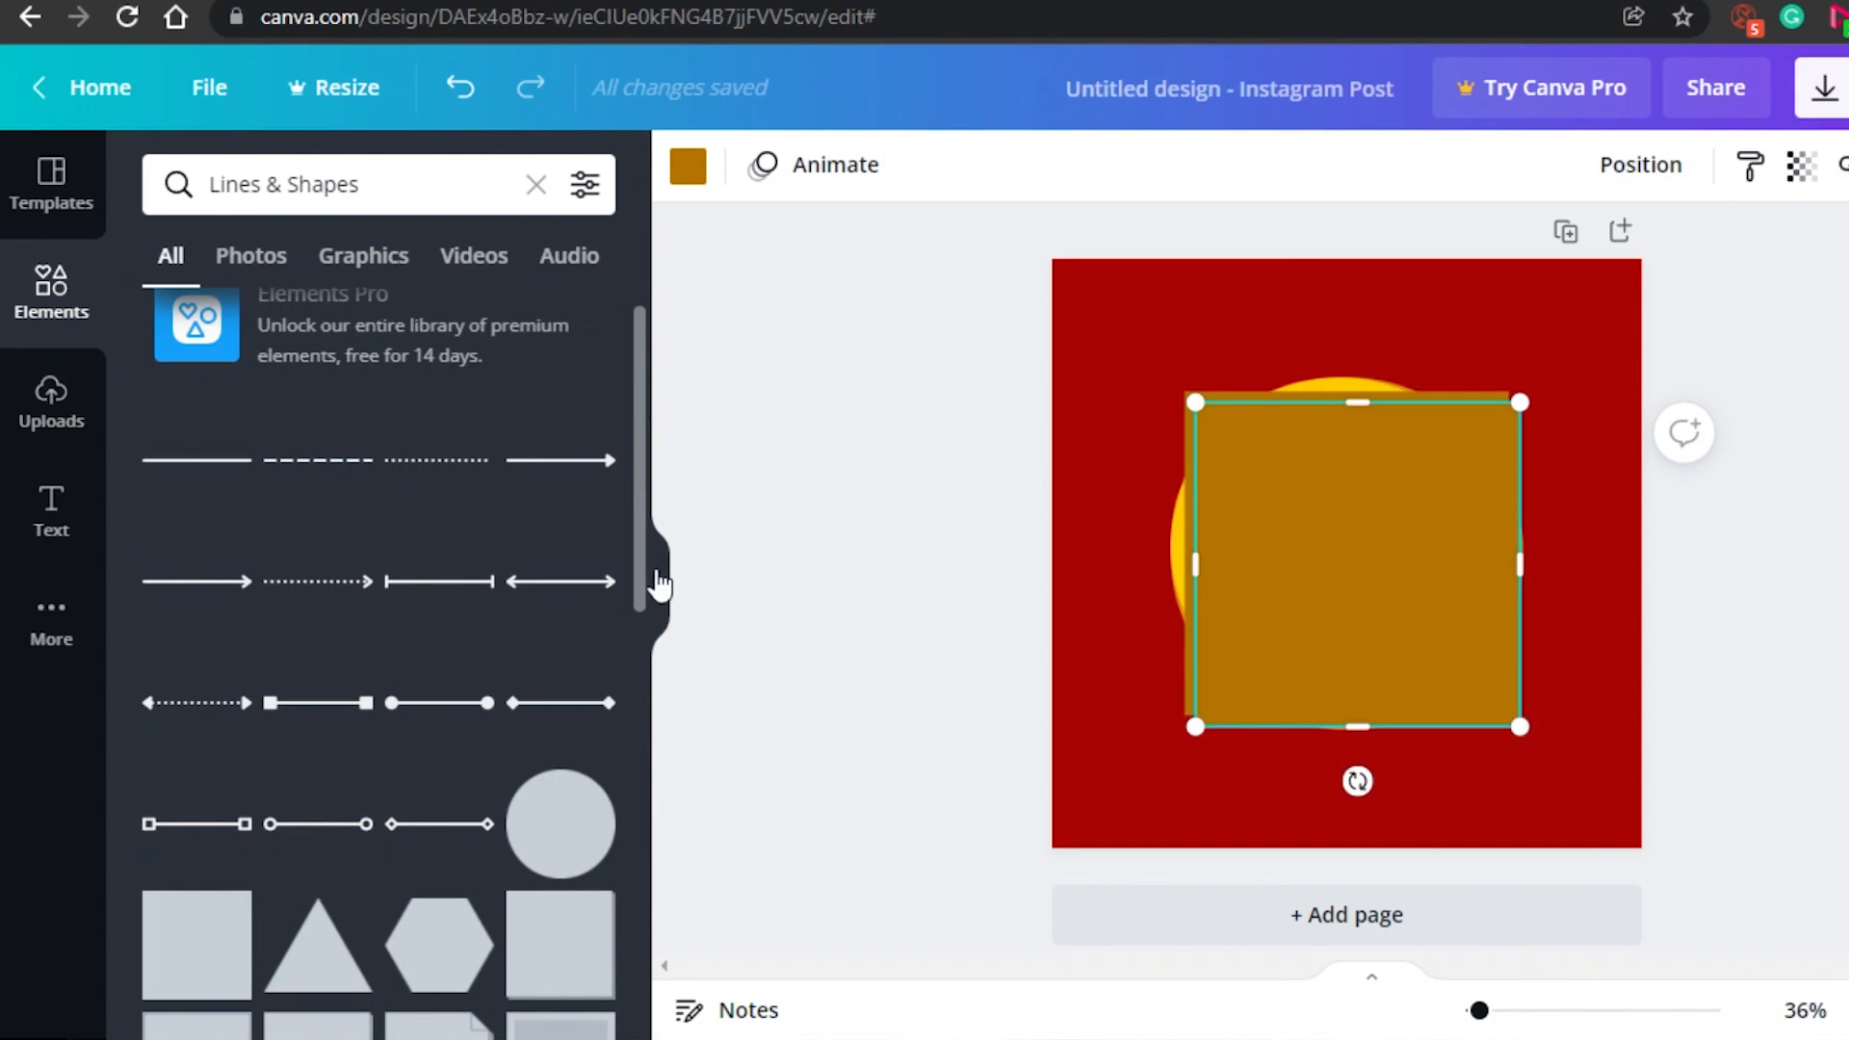
{"action": "mouse_move", "coordinate": [1316, 556]}
{"action": "left_mouse_down"}
{"action": "mouse_move", "coordinate": [1304, 504]}
{"action": "mouse_move", "coordinate": [1302, 537]}
{"action": "left_mouse_up"}
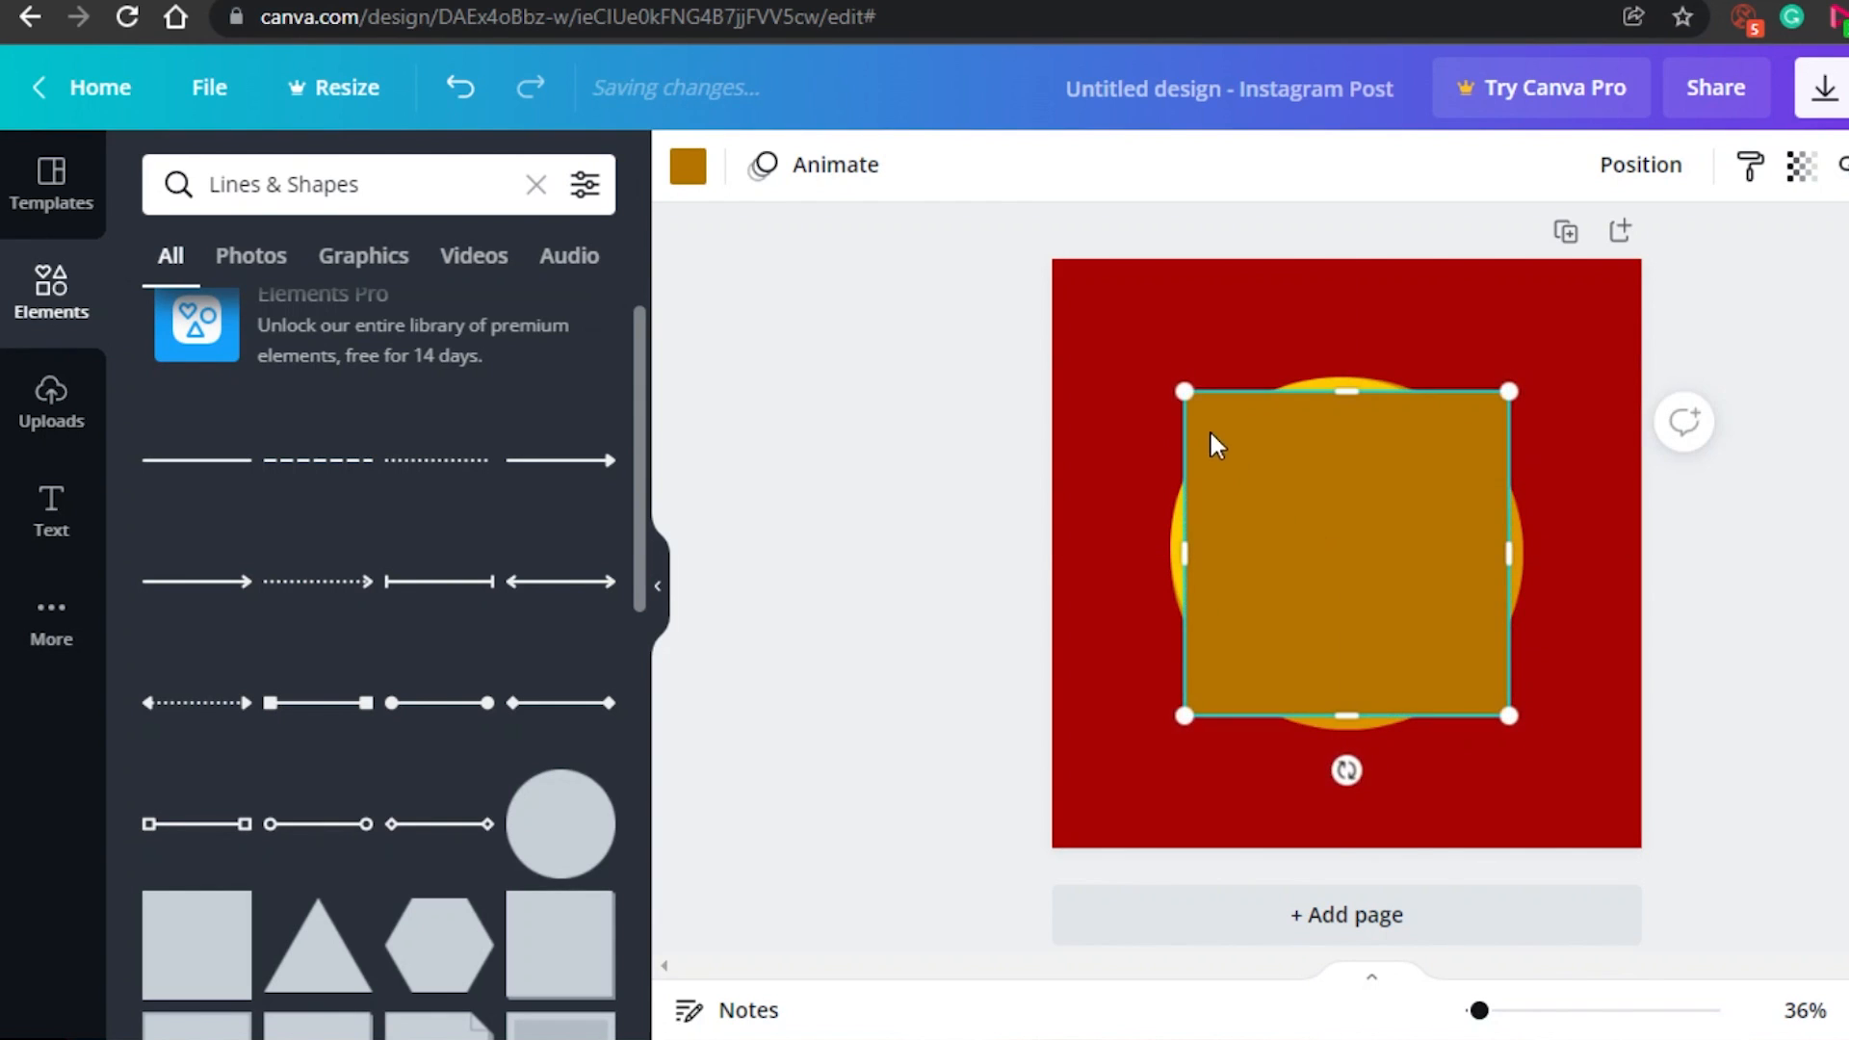
{"action": "left_click_drag", "start_coordinate": [1163, 363], "coordinate": [1127, 330]}
{"action": "left_click_drag", "start_coordinate": [1259, 479], "coordinate": [1283, 492]}
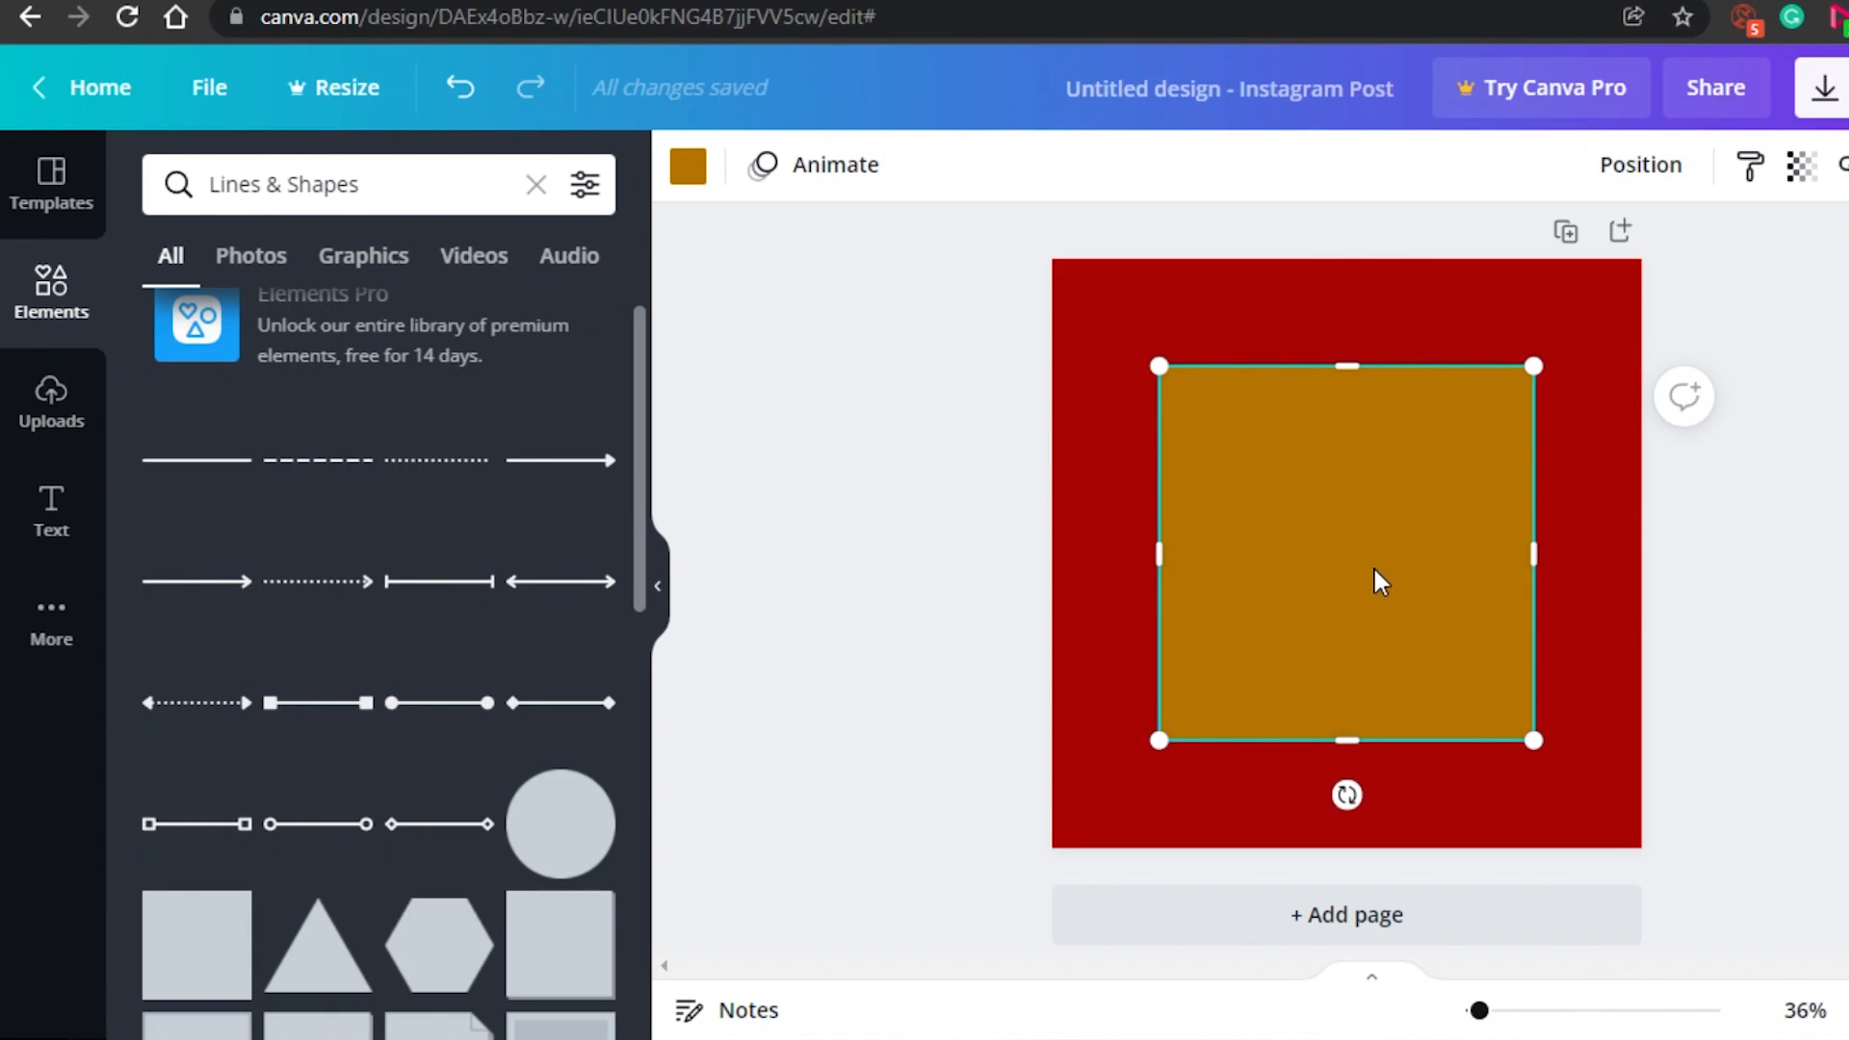
Step: Colour the enlarged square with the coin's yellow #FFCB01 and send it backward one level
{"action": "left_click", "coordinate": [688, 169]}
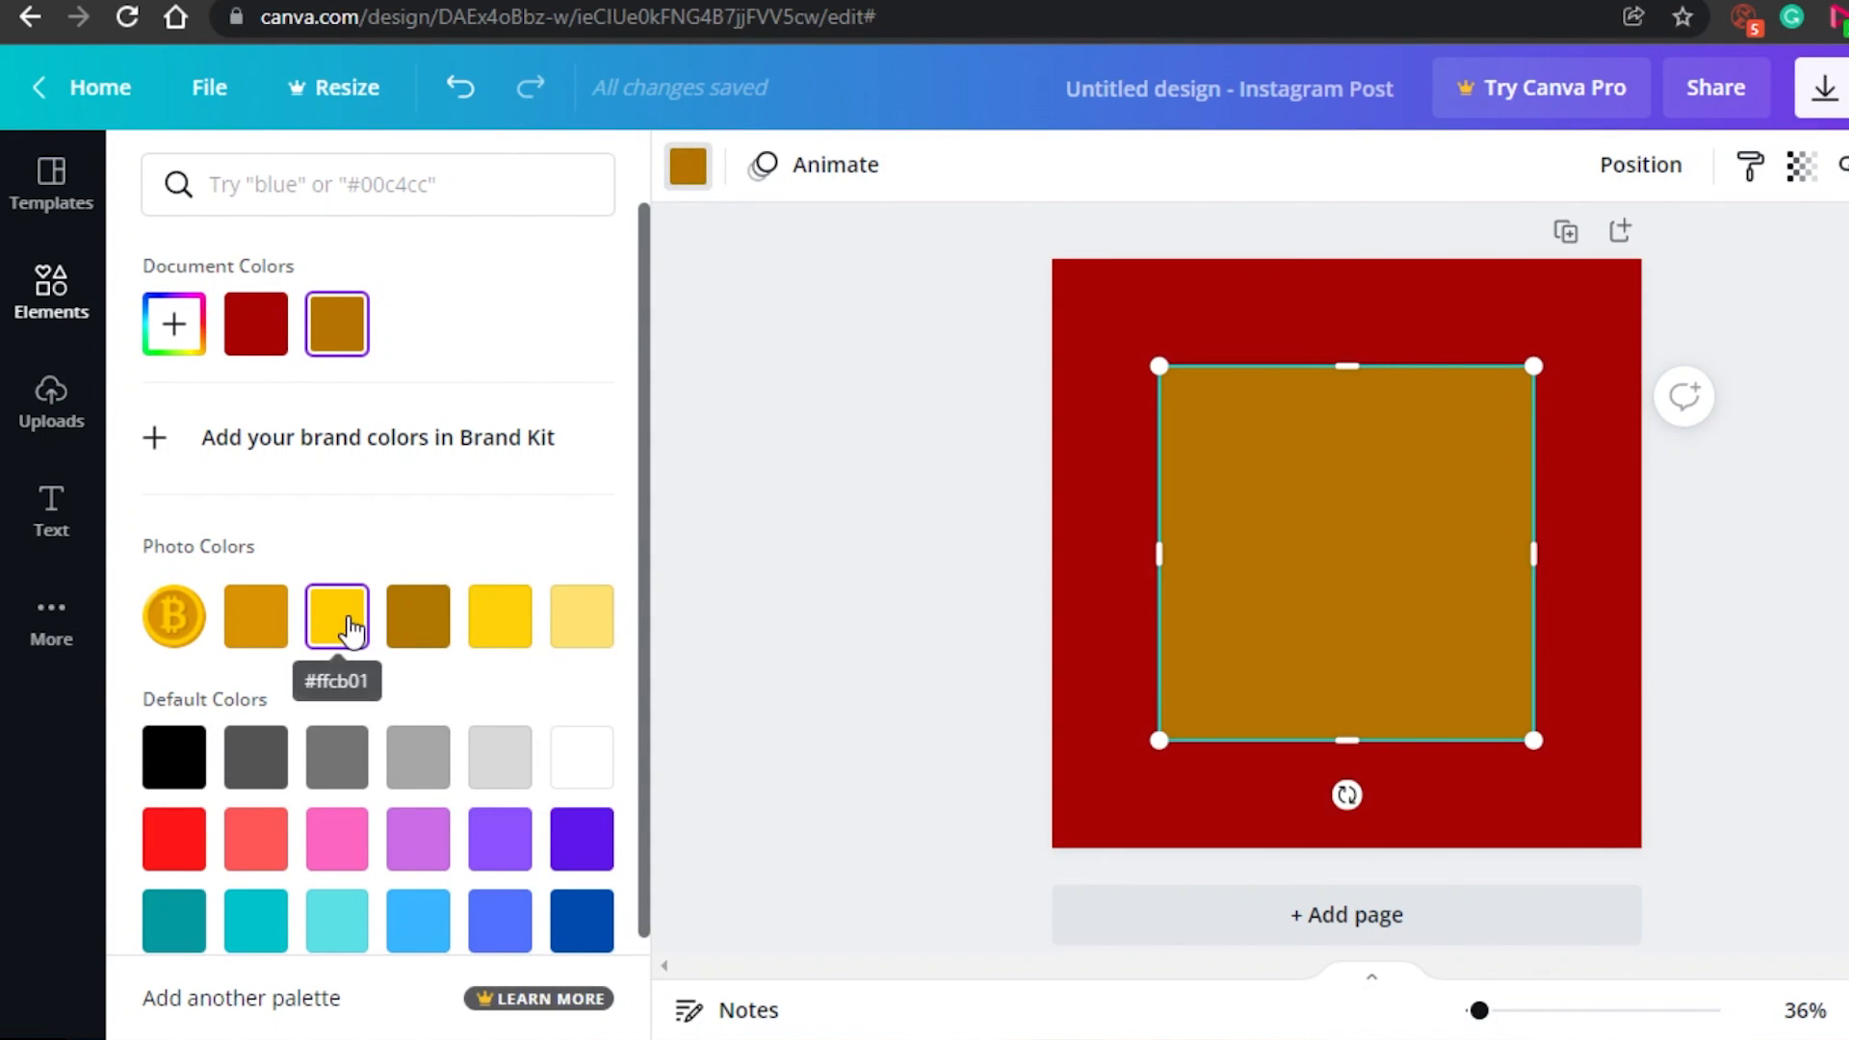
{"action": "left_click", "coordinate": [352, 631]}
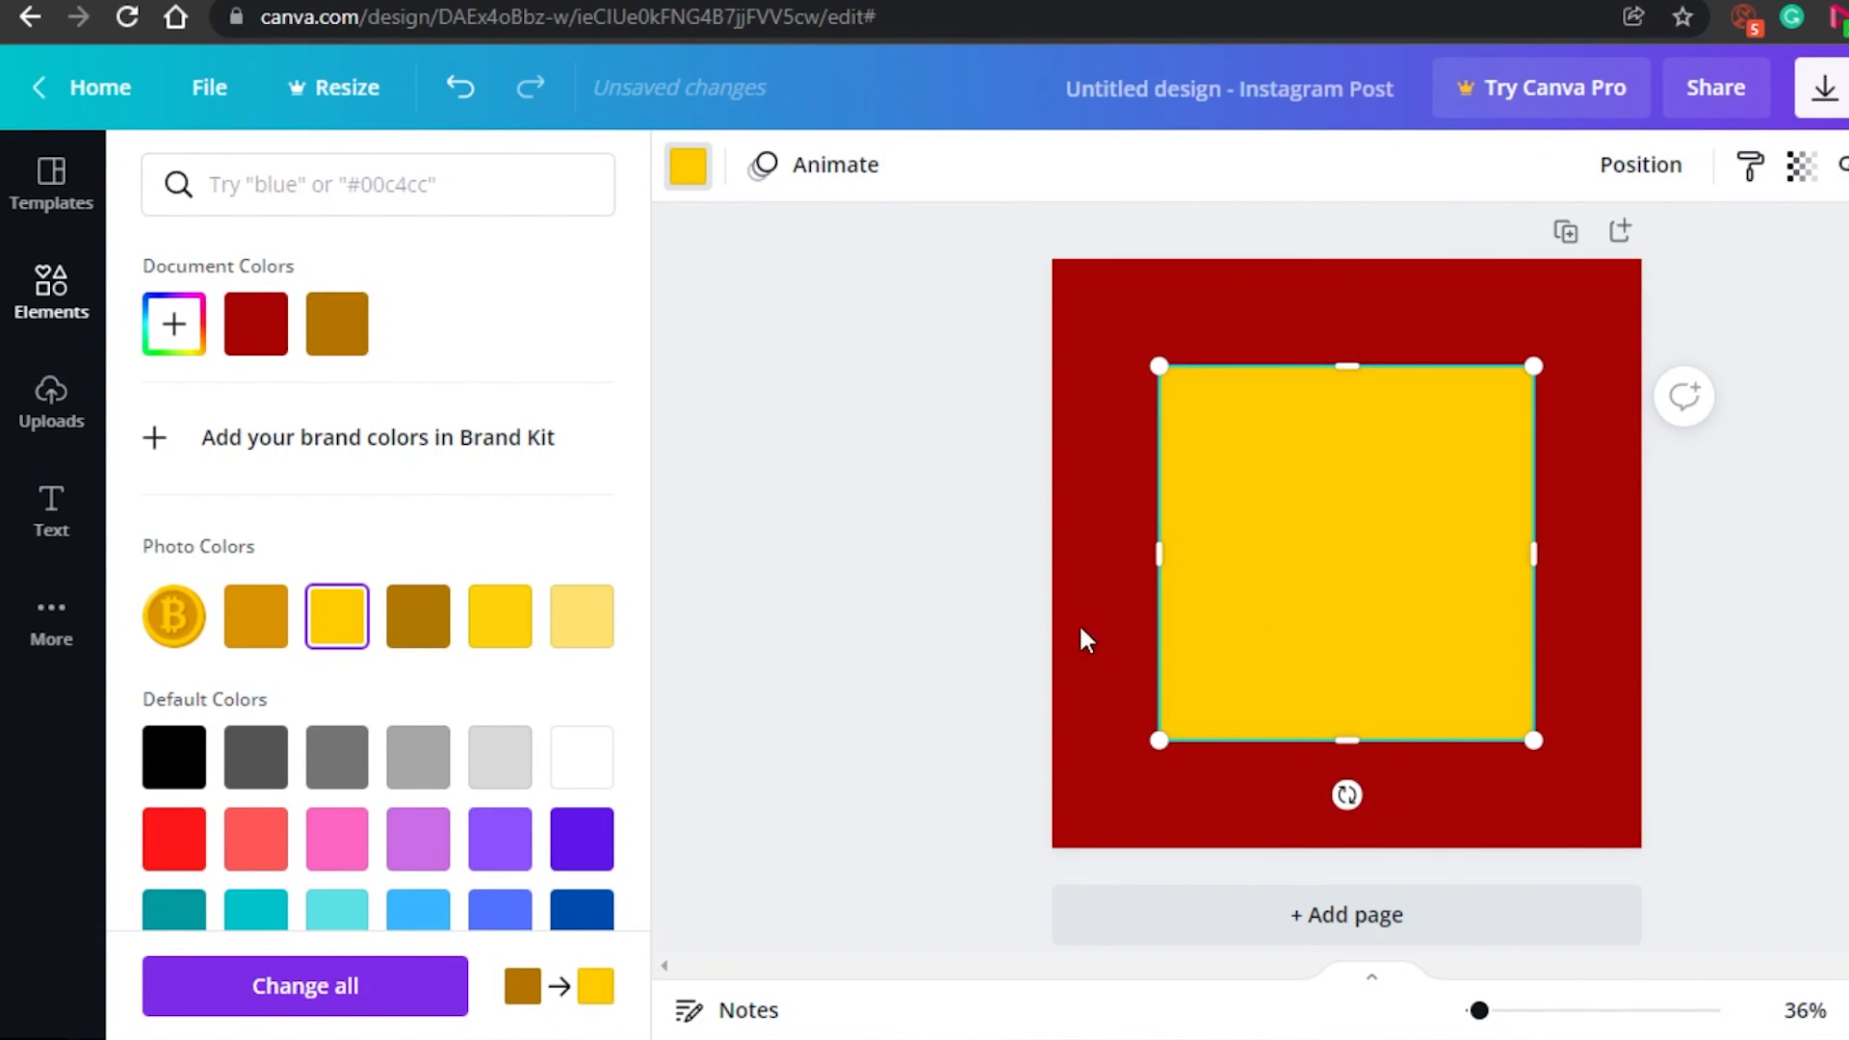
{"action": "right_click", "coordinate": [1296, 477]}
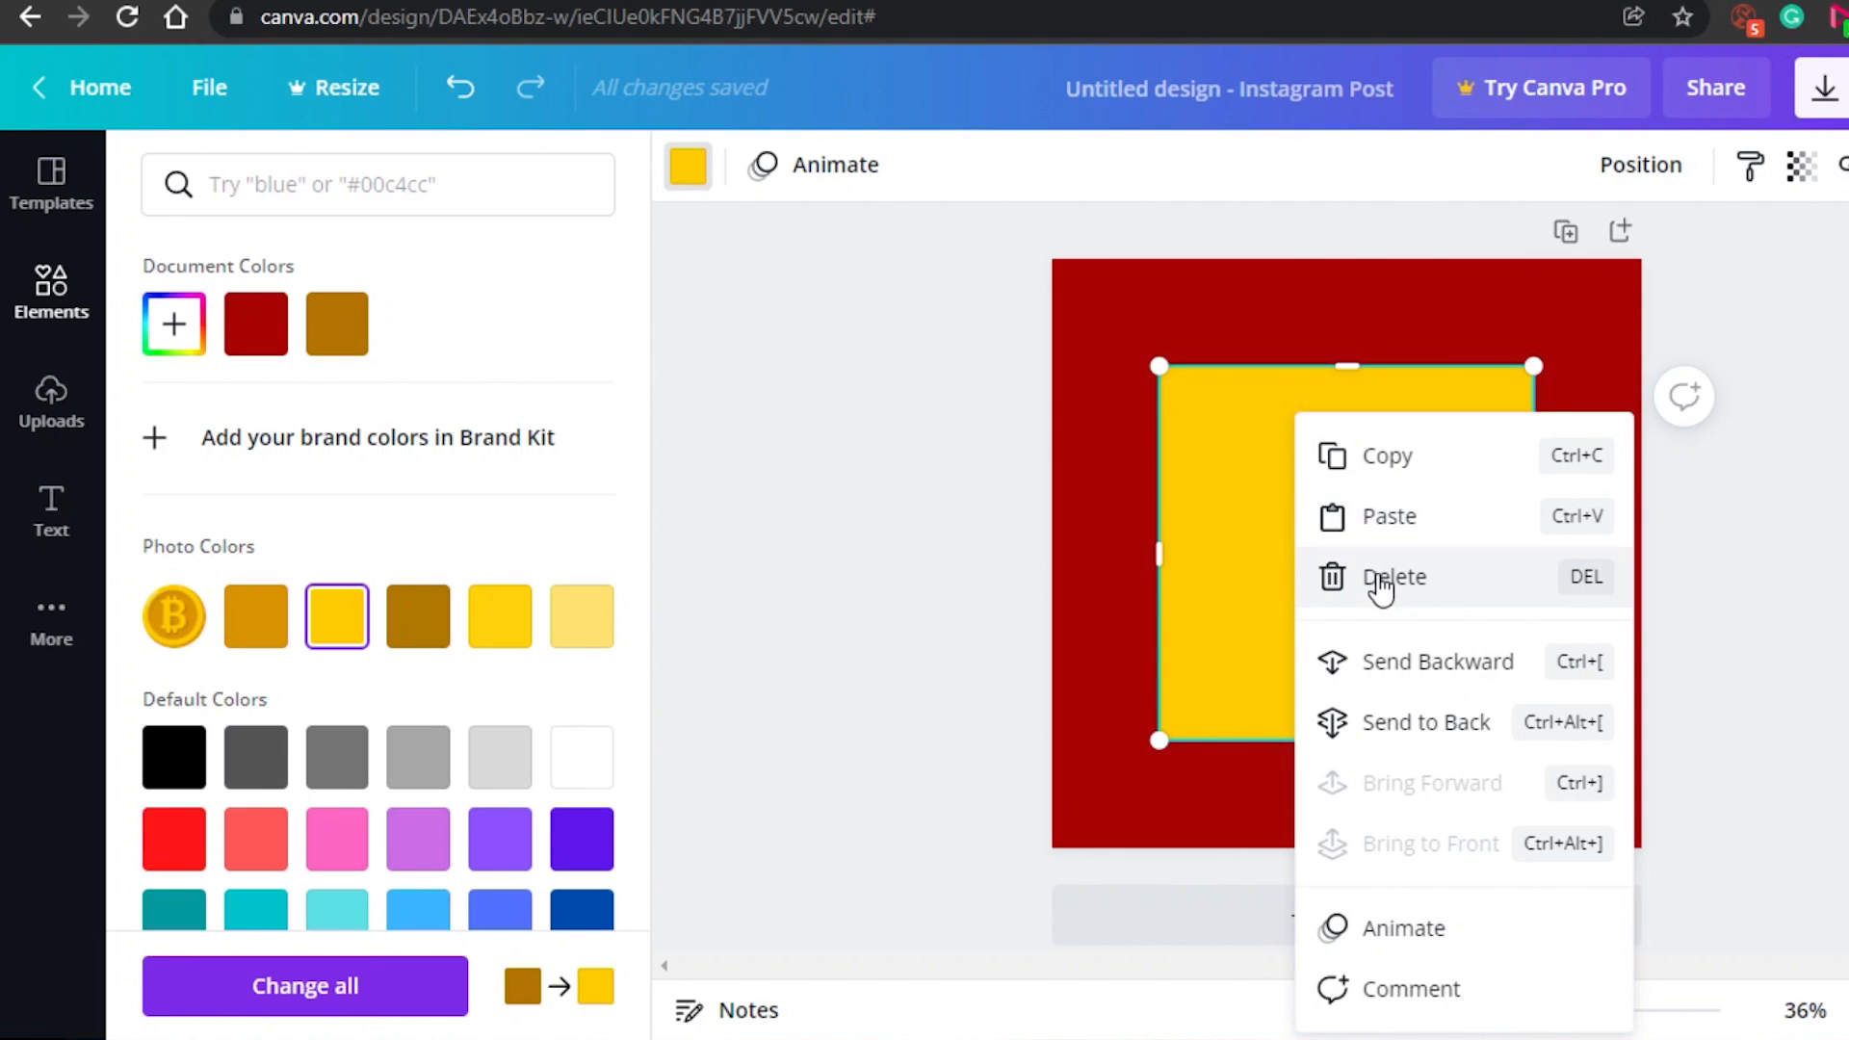
{"action": "left_click", "coordinate": [1421, 665]}
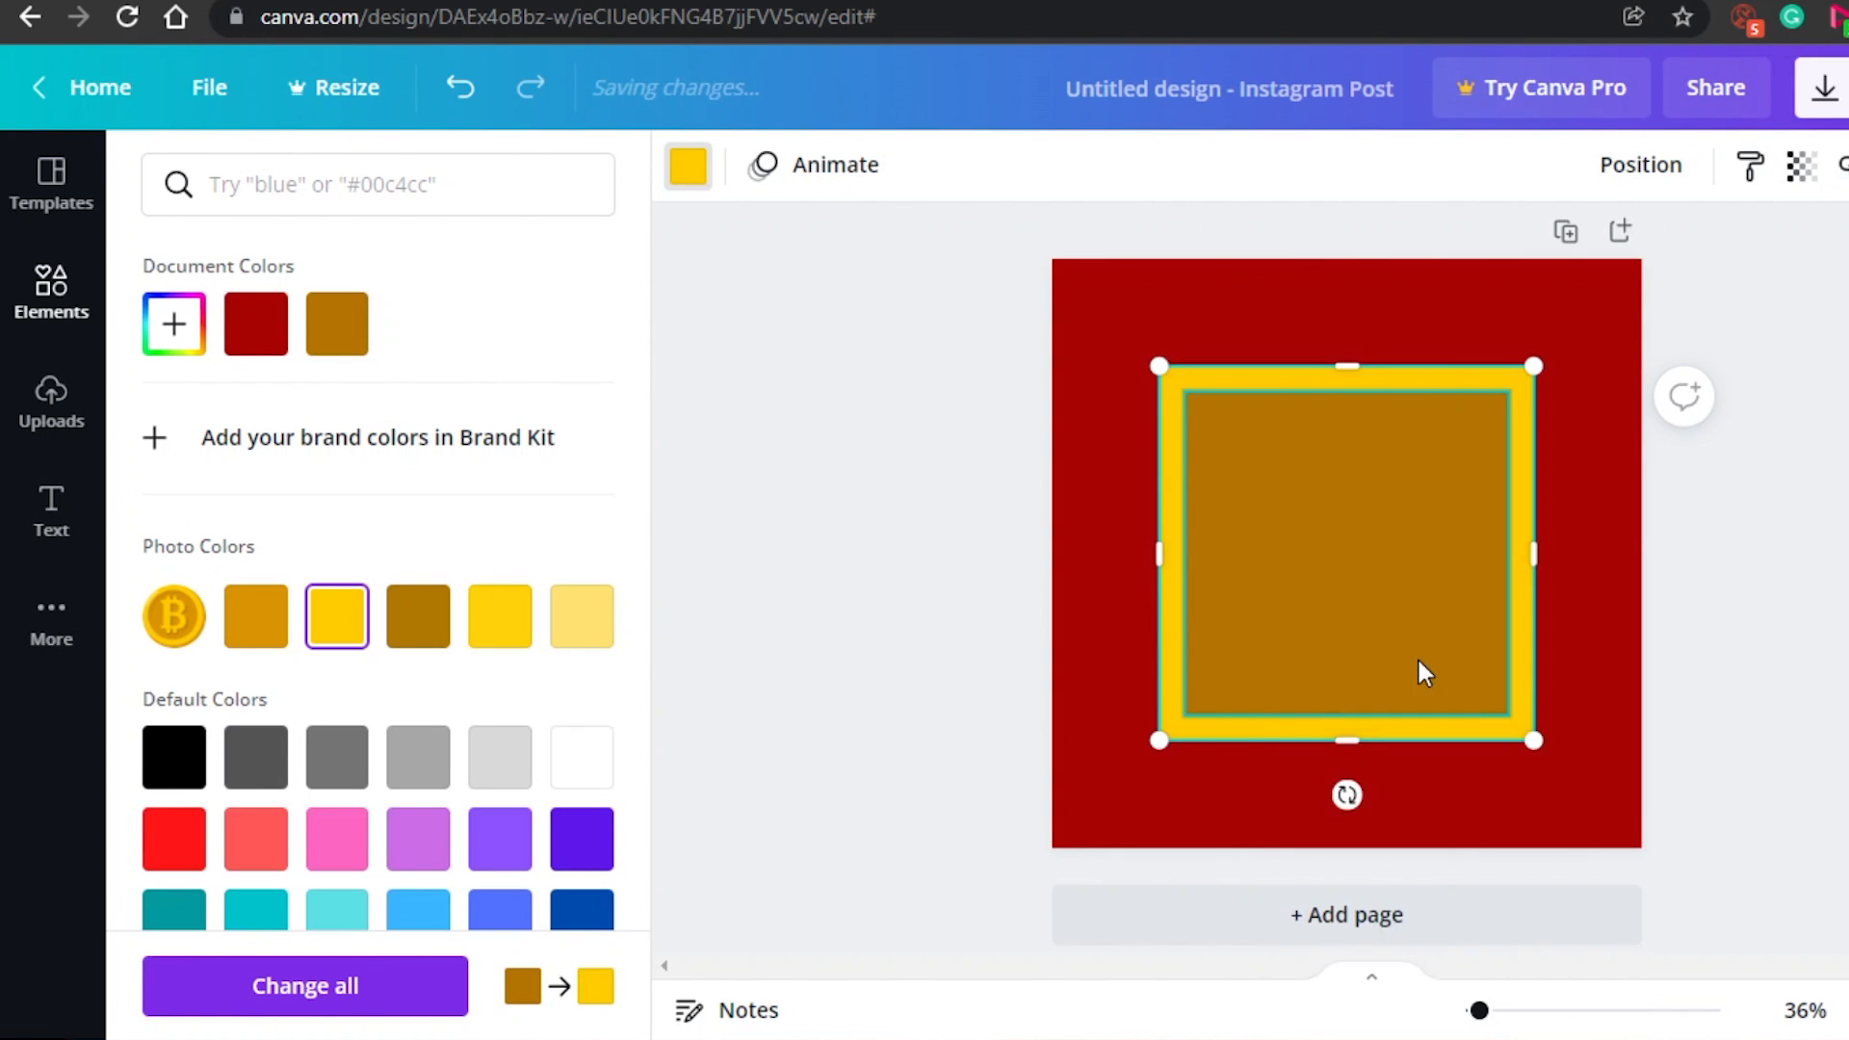
Step: Delete the smaller brown square lying on top of the yellow square
{"action": "left_click", "coordinate": [1344, 648]}
{"action": "key", "text": "Delete"}
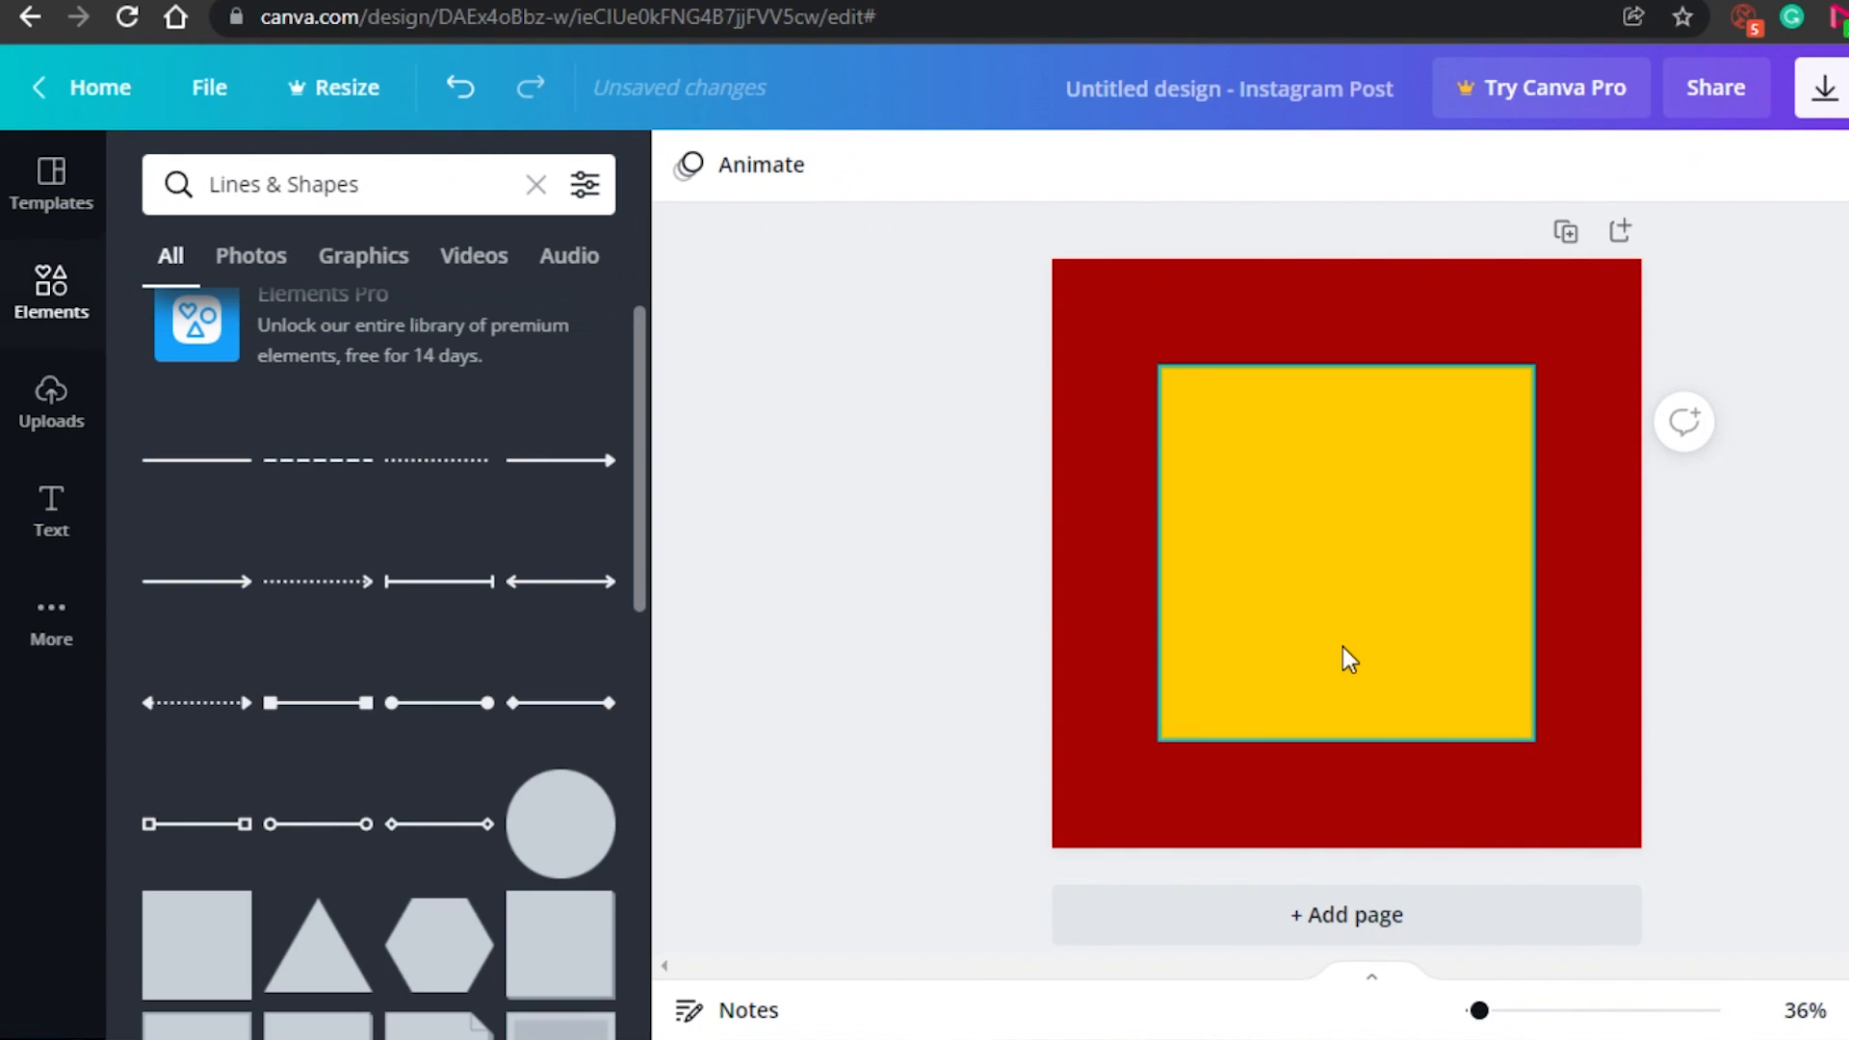
Step: Send the yellow square one level backward, behind the bitcoin coin, and deselect it
{"action": "right_click", "coordinate": [1366, 545]}
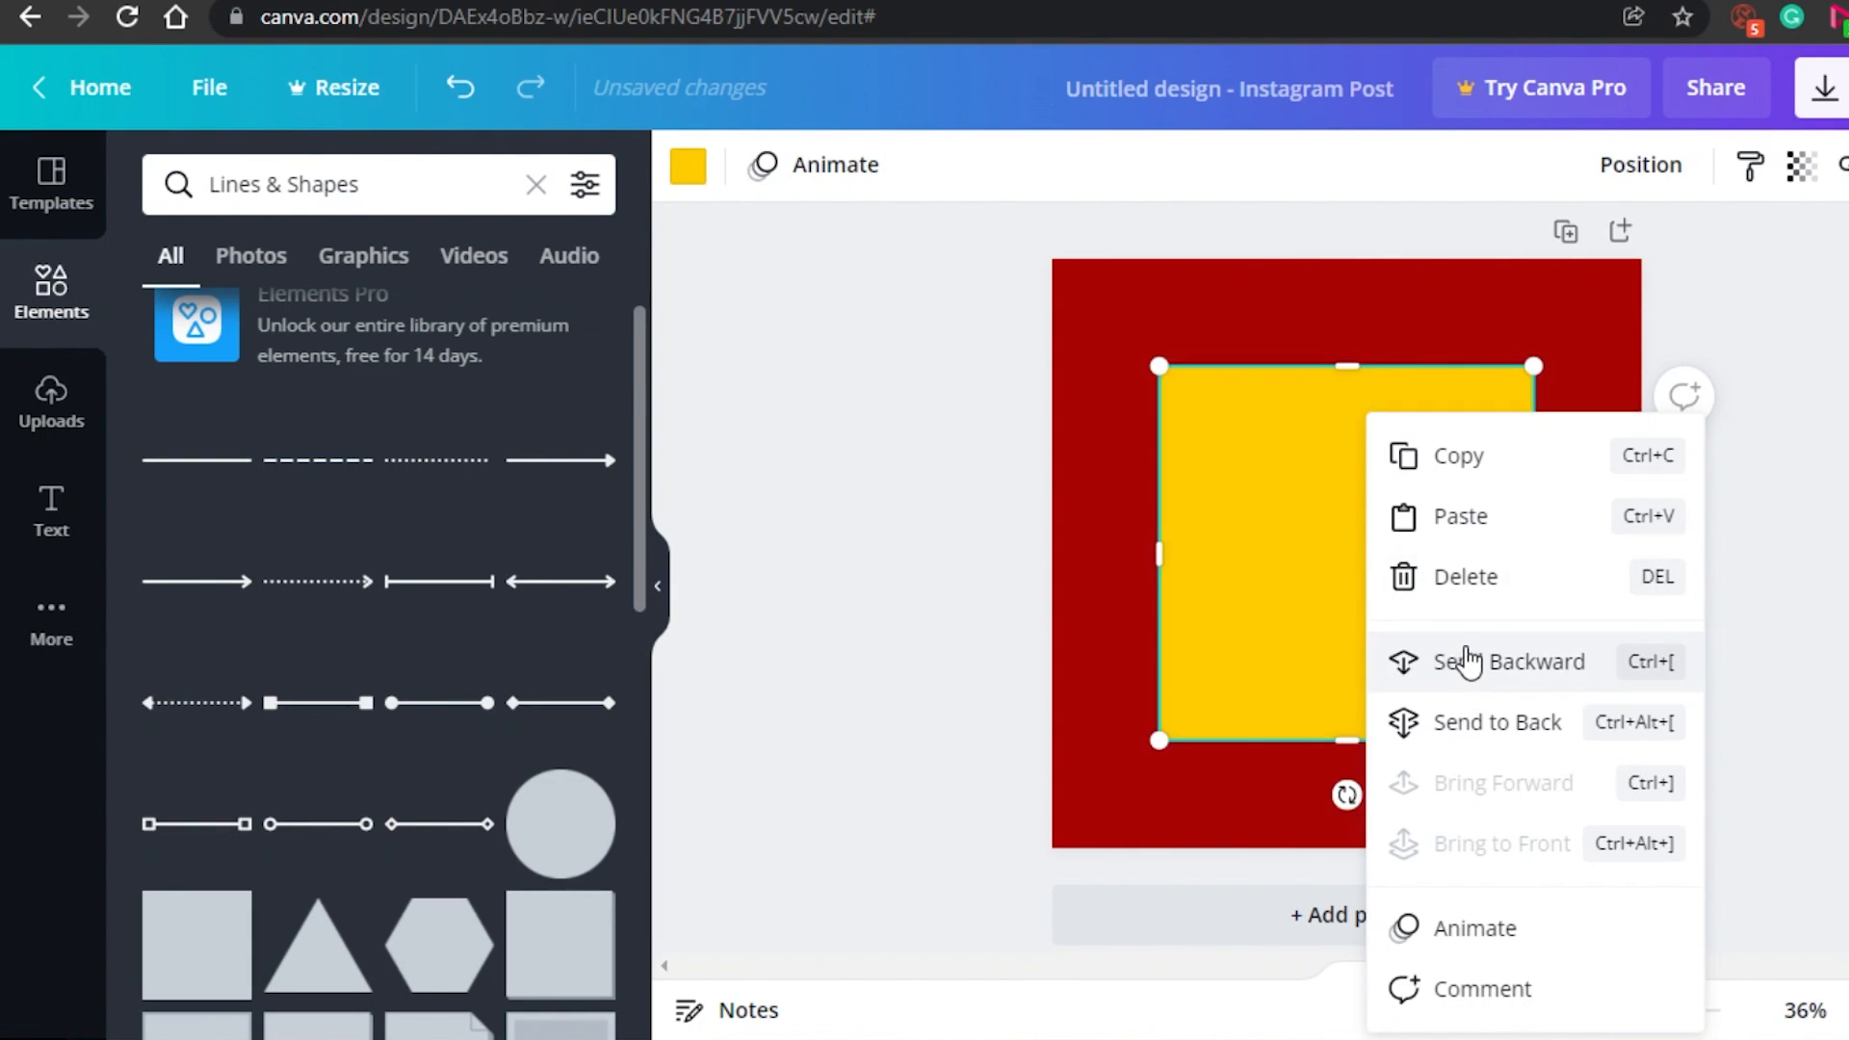
{"action": "left_click", "coordinate": [1468, 661]}
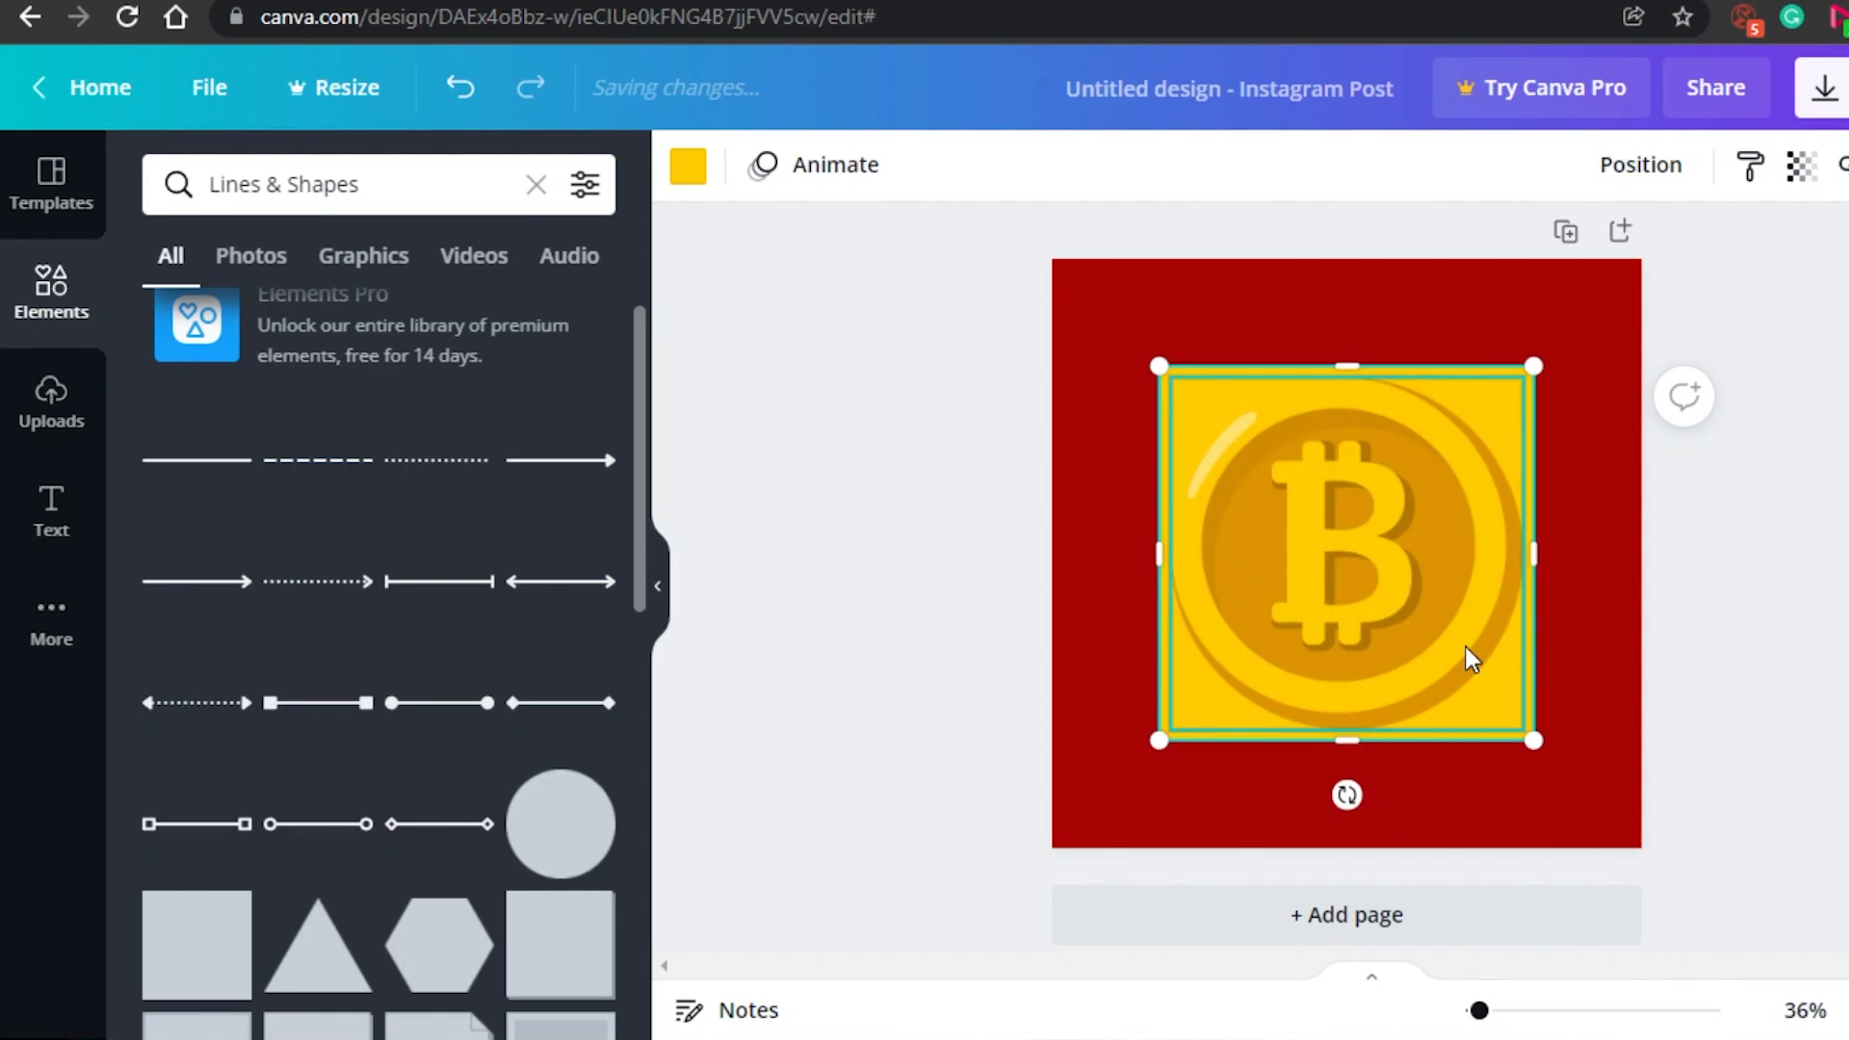
{"action": "left_click", "coordinate": [1720, 330]}
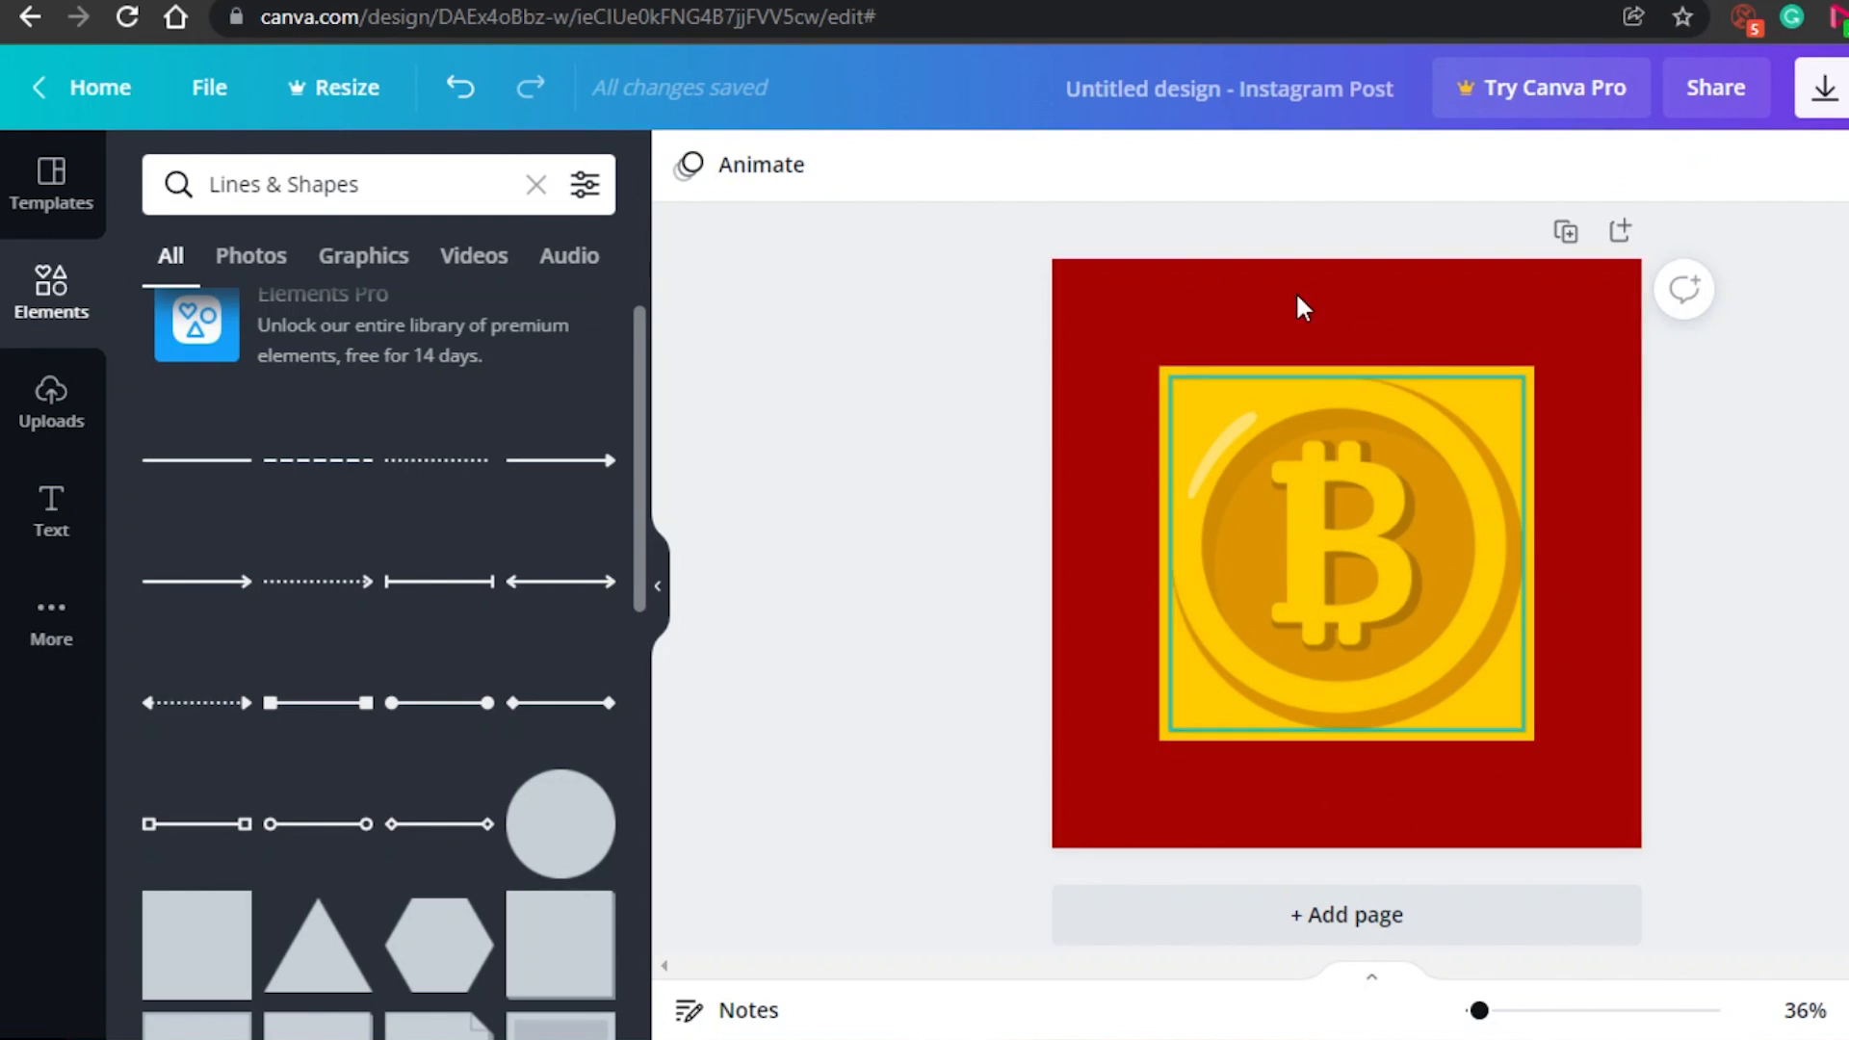
Step: Enlarge the yellow square into a wider border around the bitcoin coin and centre both on the red page
{"action": "left_click", "coordinate": [1281, 477]}
{"action": "left_click_drag", "start_coordinate": [1302, 572], "coordinate": [1319, 617]}
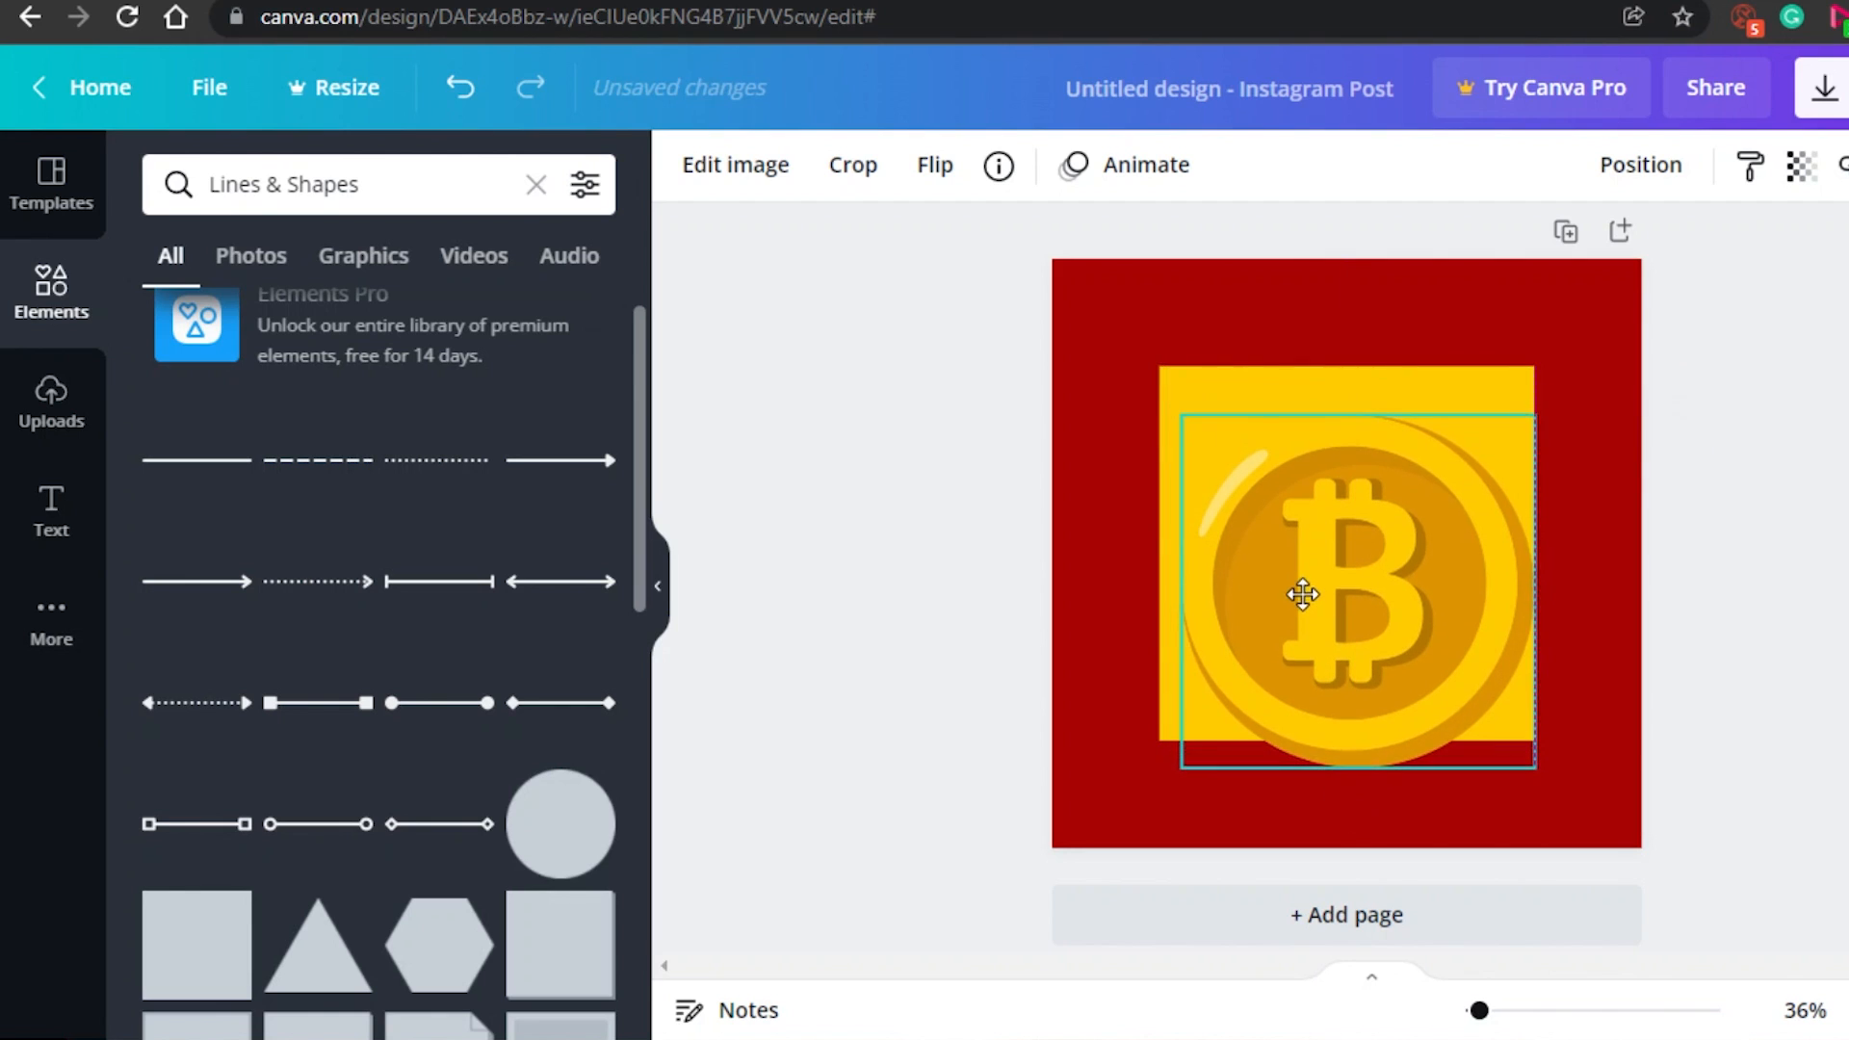
{"action": "left_click", "coordinate": [1263, 390]}
{"action": "left_click_drag", "start_coordinate": [1157, 363], "coordinate": [1098, 300]}
{"action": "left_click_drag", "start_coordinate": [1242, 376], "coordinate": [1257, 378]}
{"action": "left_click_drag", "start_coordinate": [1333, 619], "coordinate": [1320, 575]}
{"action": "left_click", "coordinate": [1800, 611]}
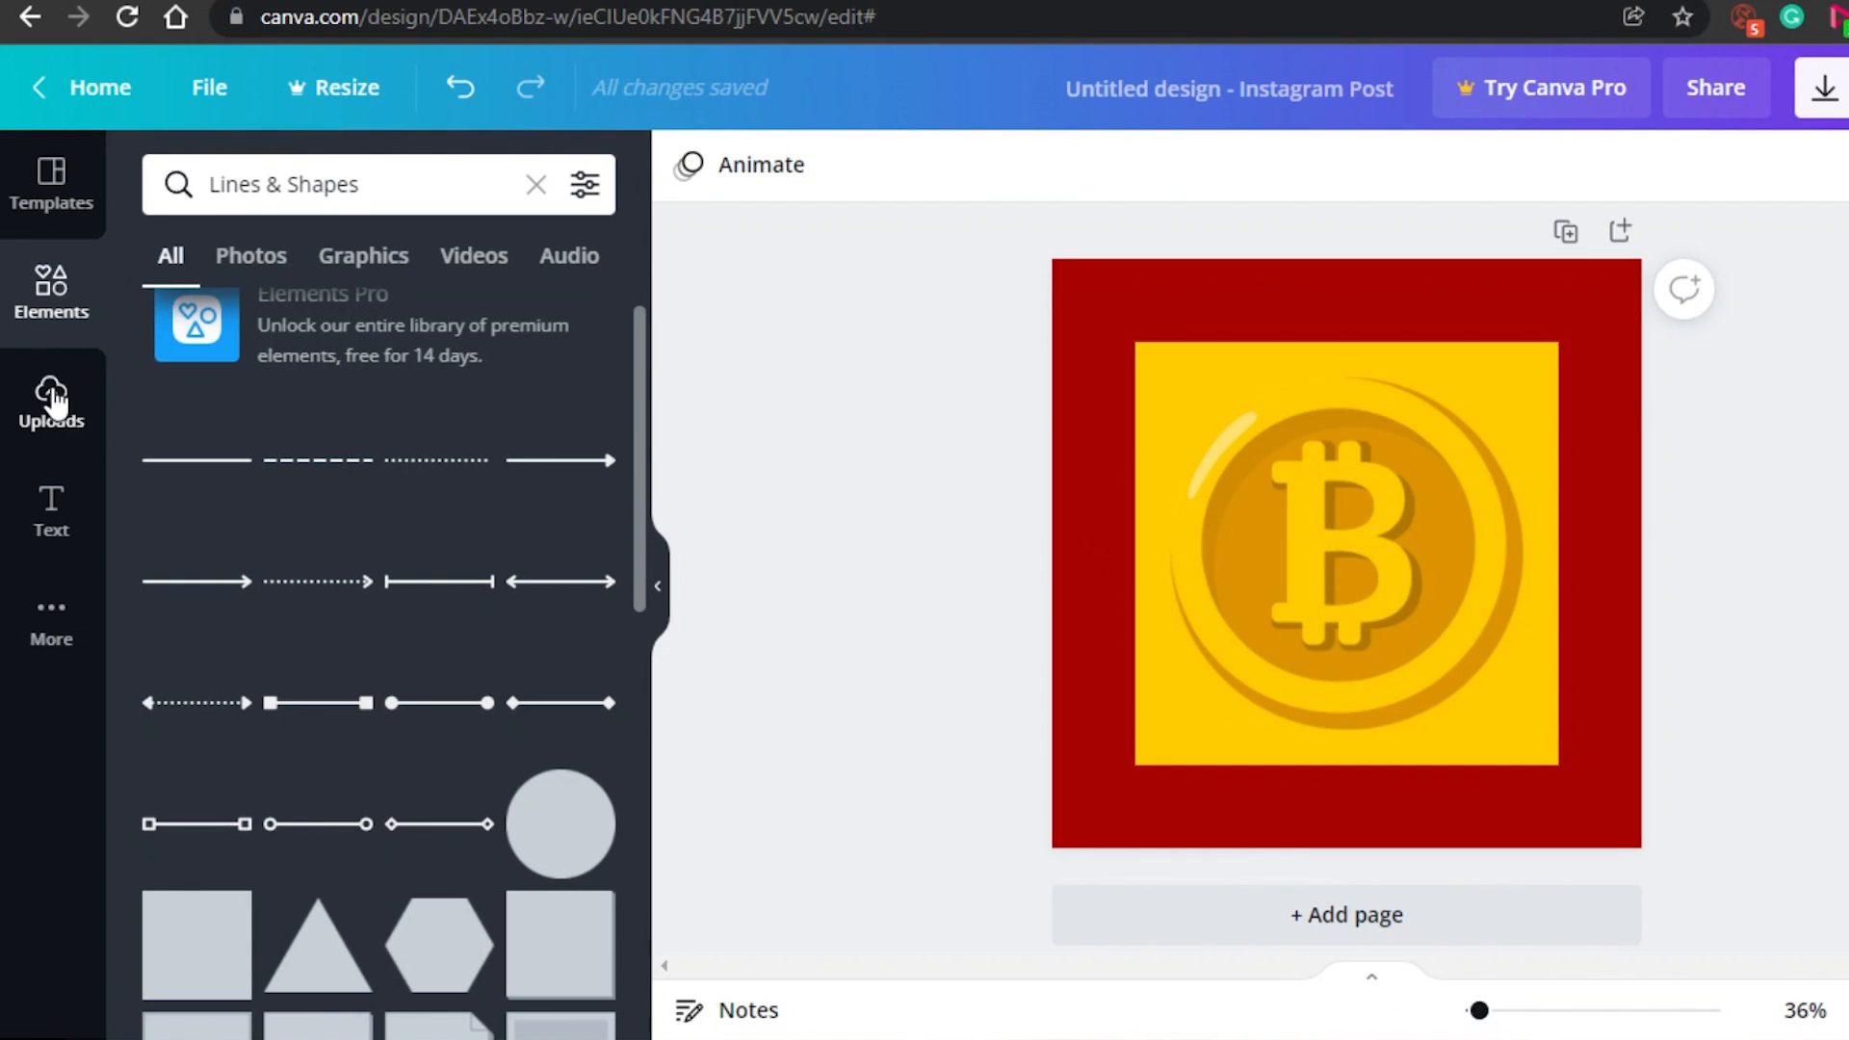
Step: Look through the available design elements, from lines and shapes down to charts, frames and grids
{"action": "scroll", "coordinate": [621, 453], "scroll_direction": "down", "scroll_amount": 2}
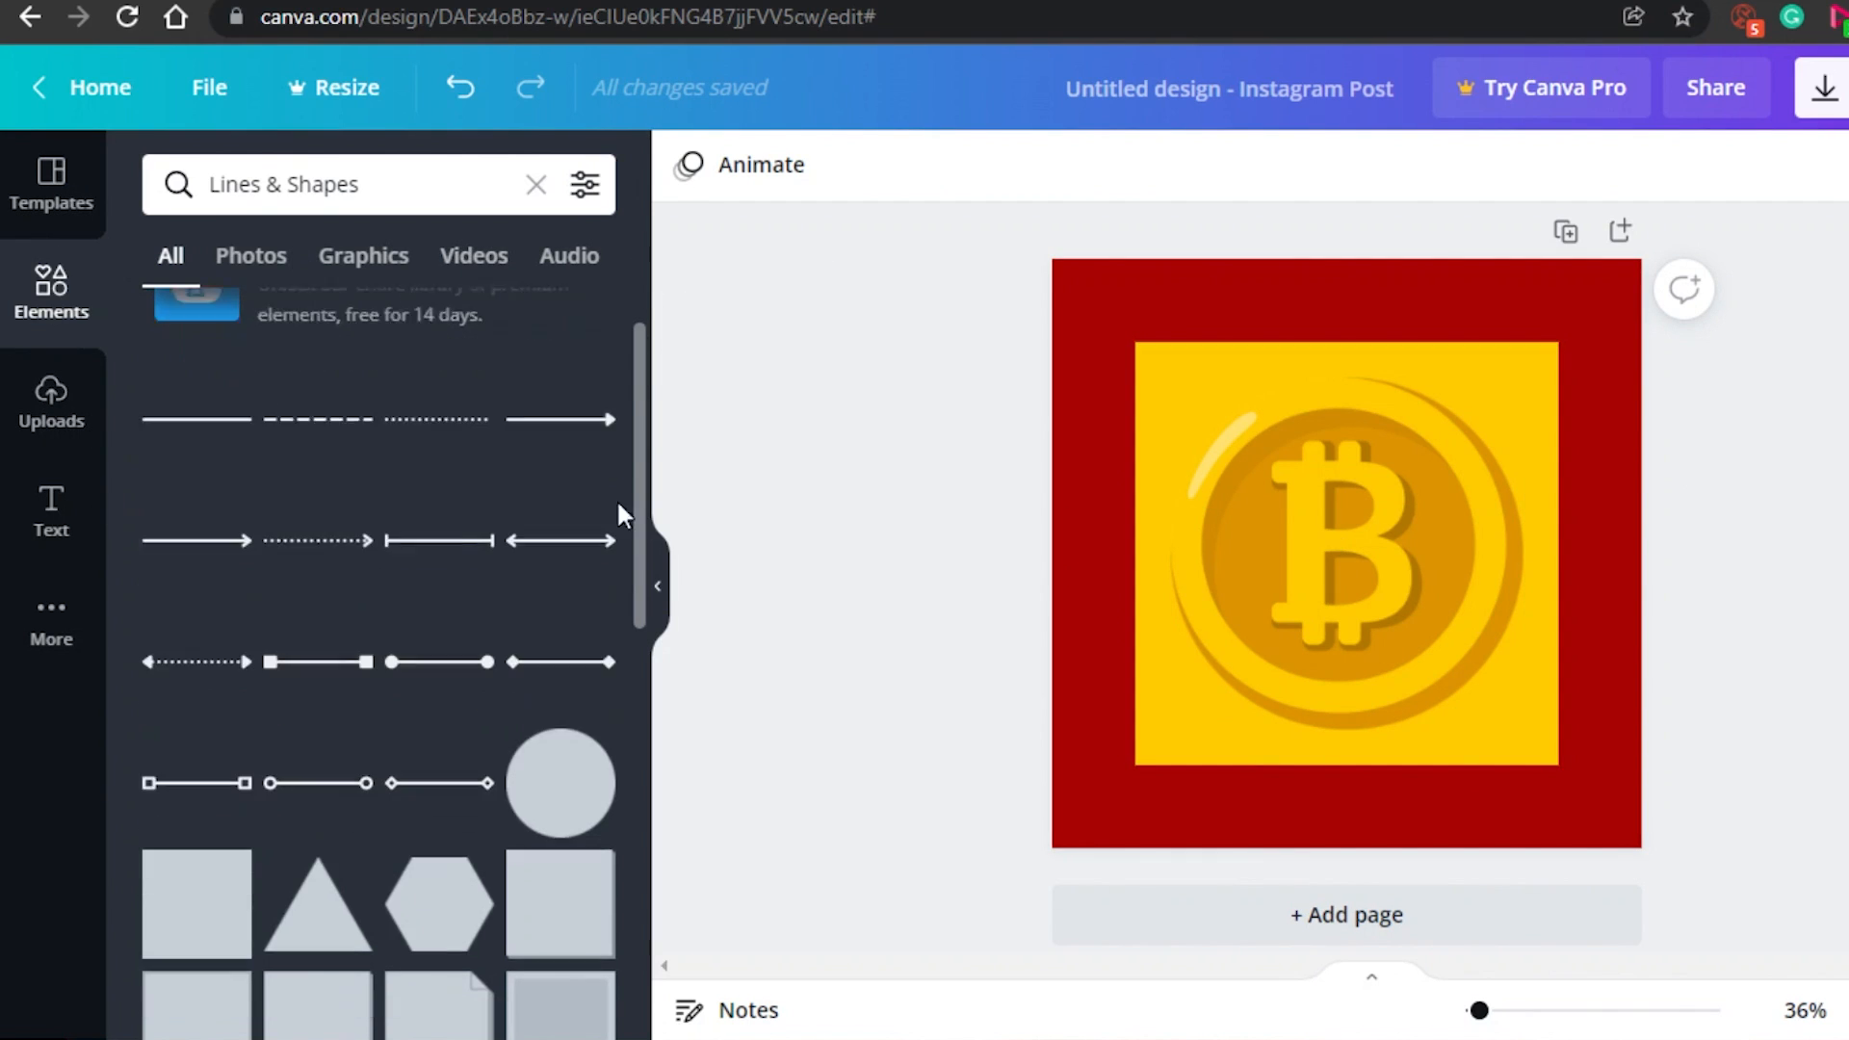
{"action": "scroll", "coordinate": [640, 322], "scroll_direction": "up", "scroll_amount": 3}
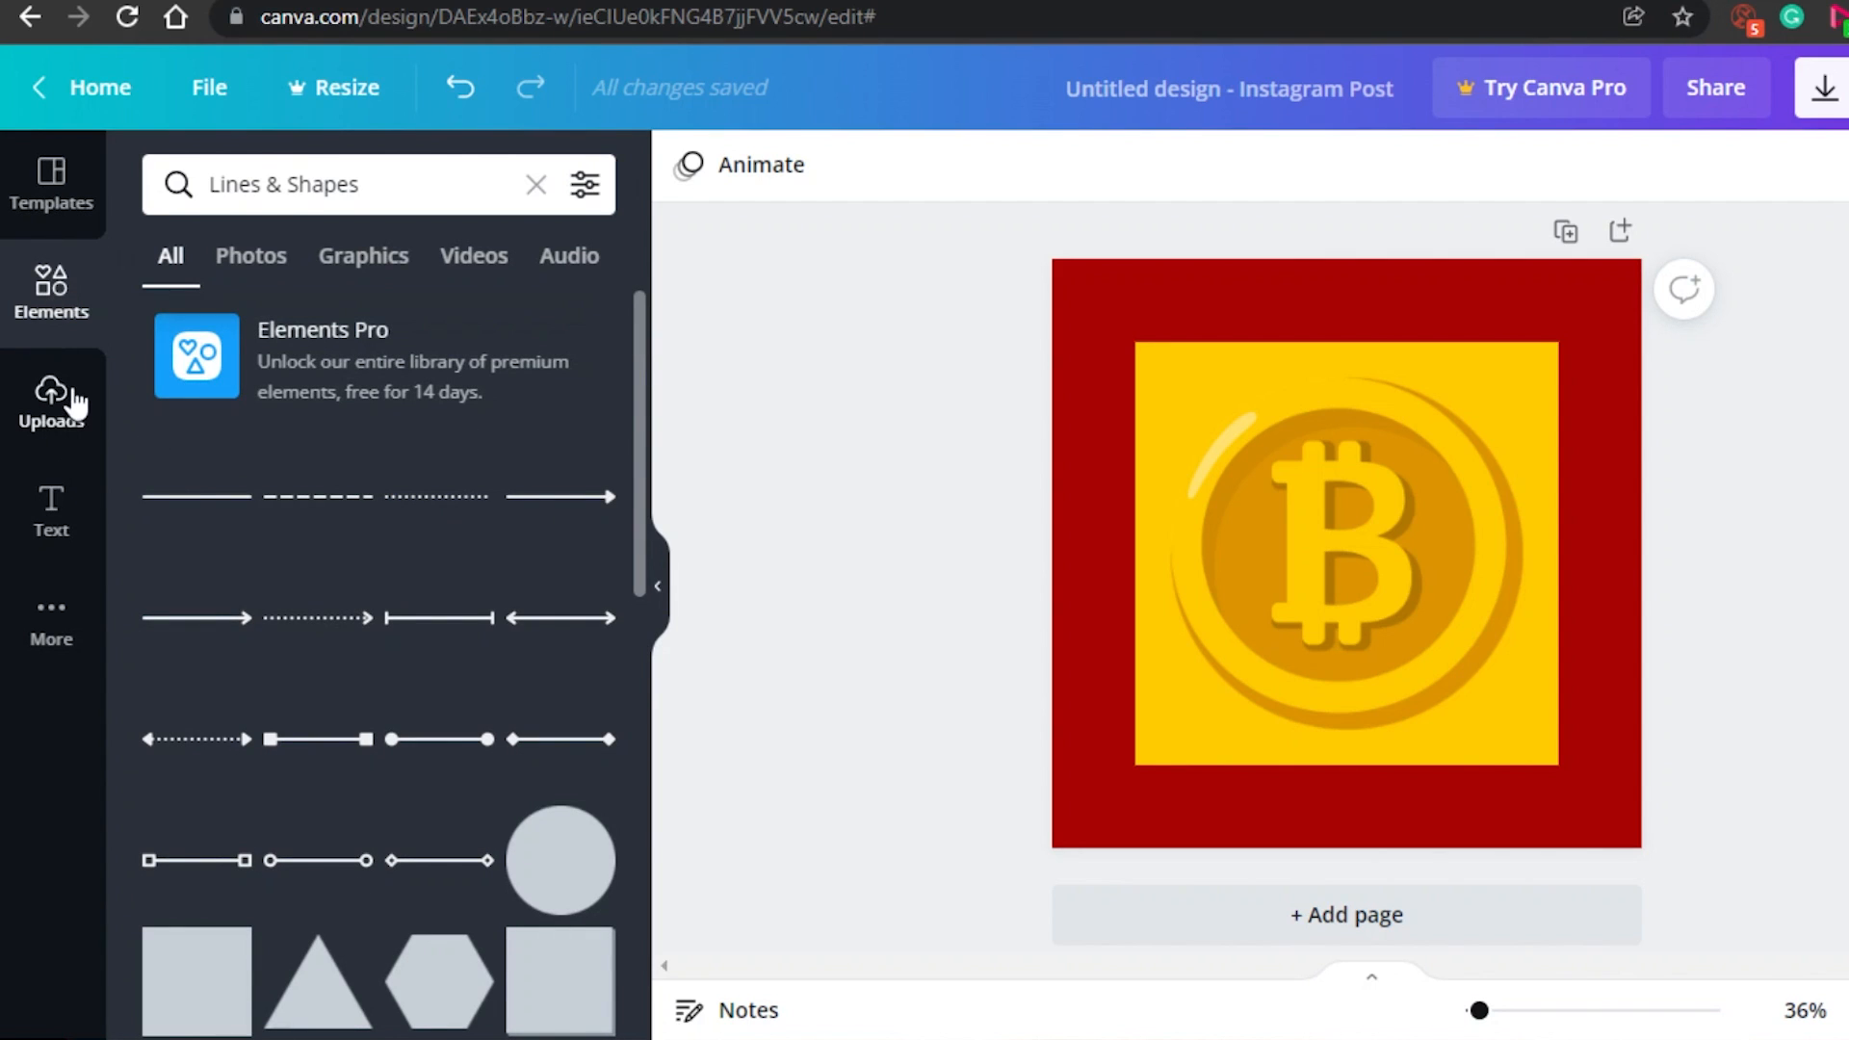
{"action": "left_click", "coordinate": [53, 508]}
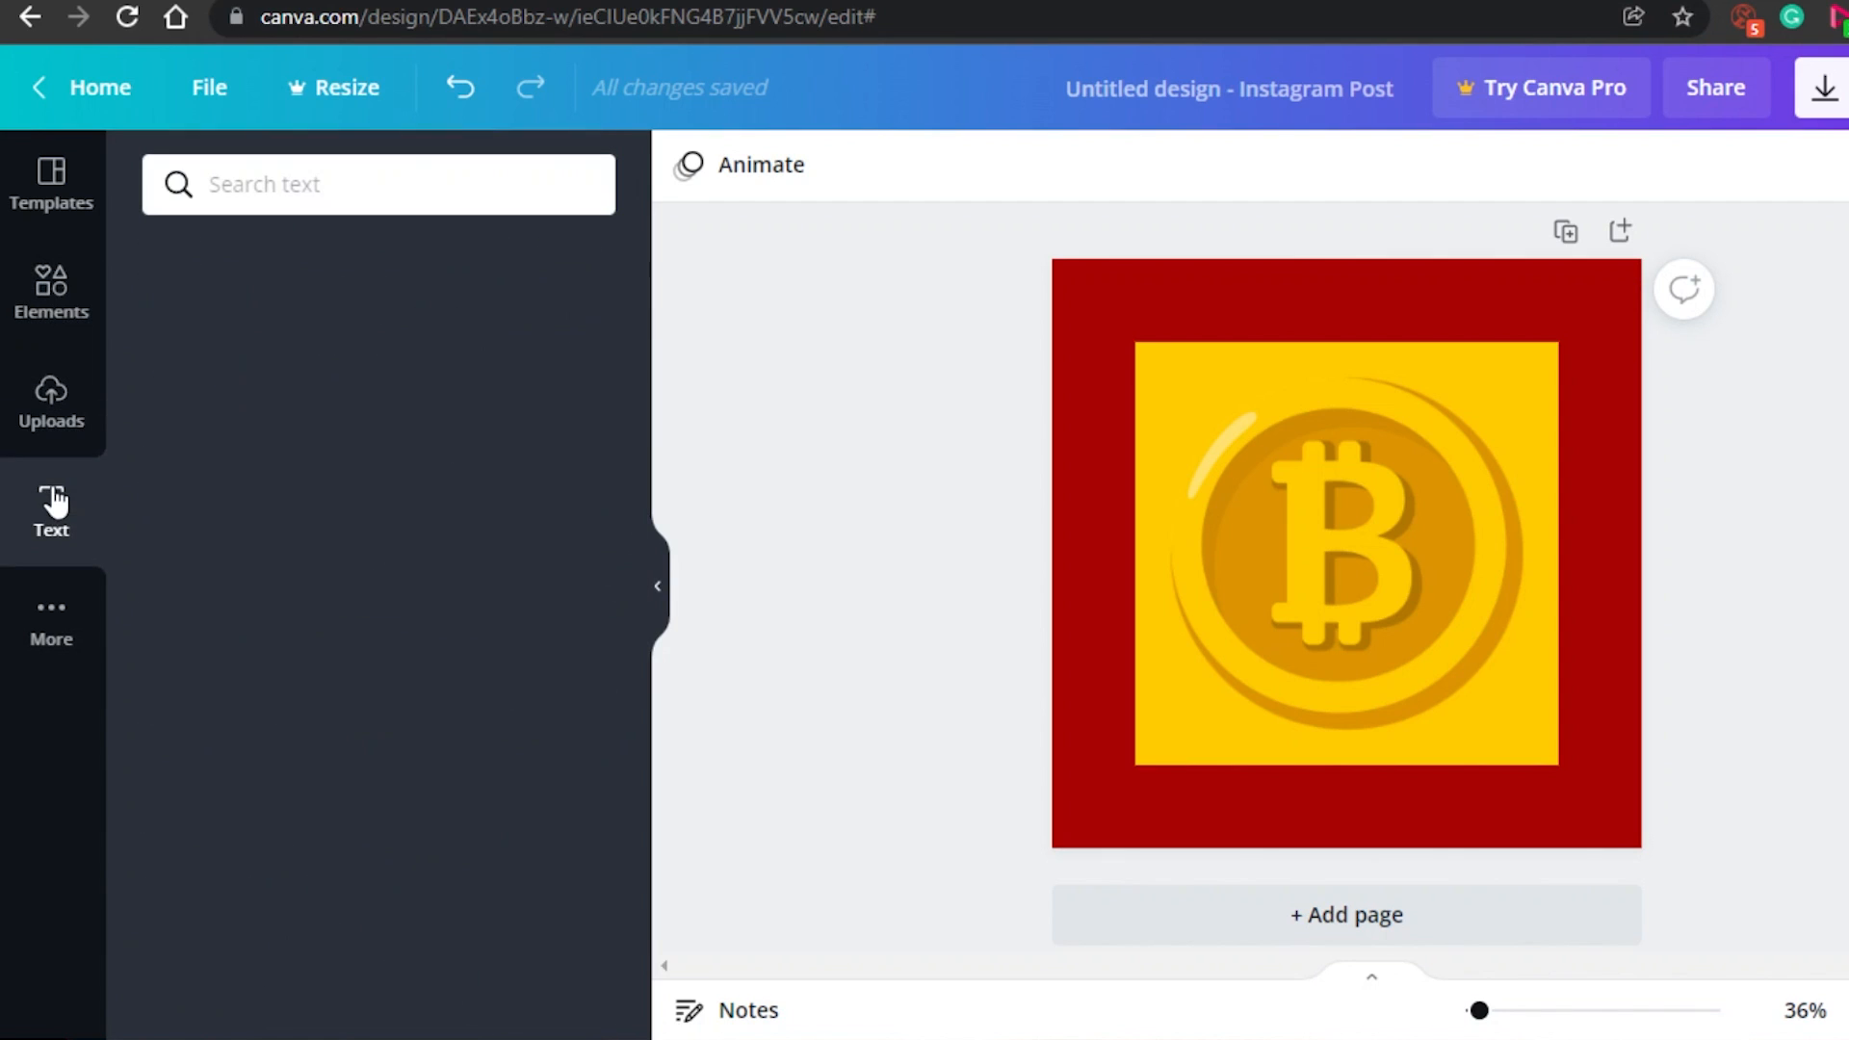
{"action": "left_click", "coordinate": [50, 289]}
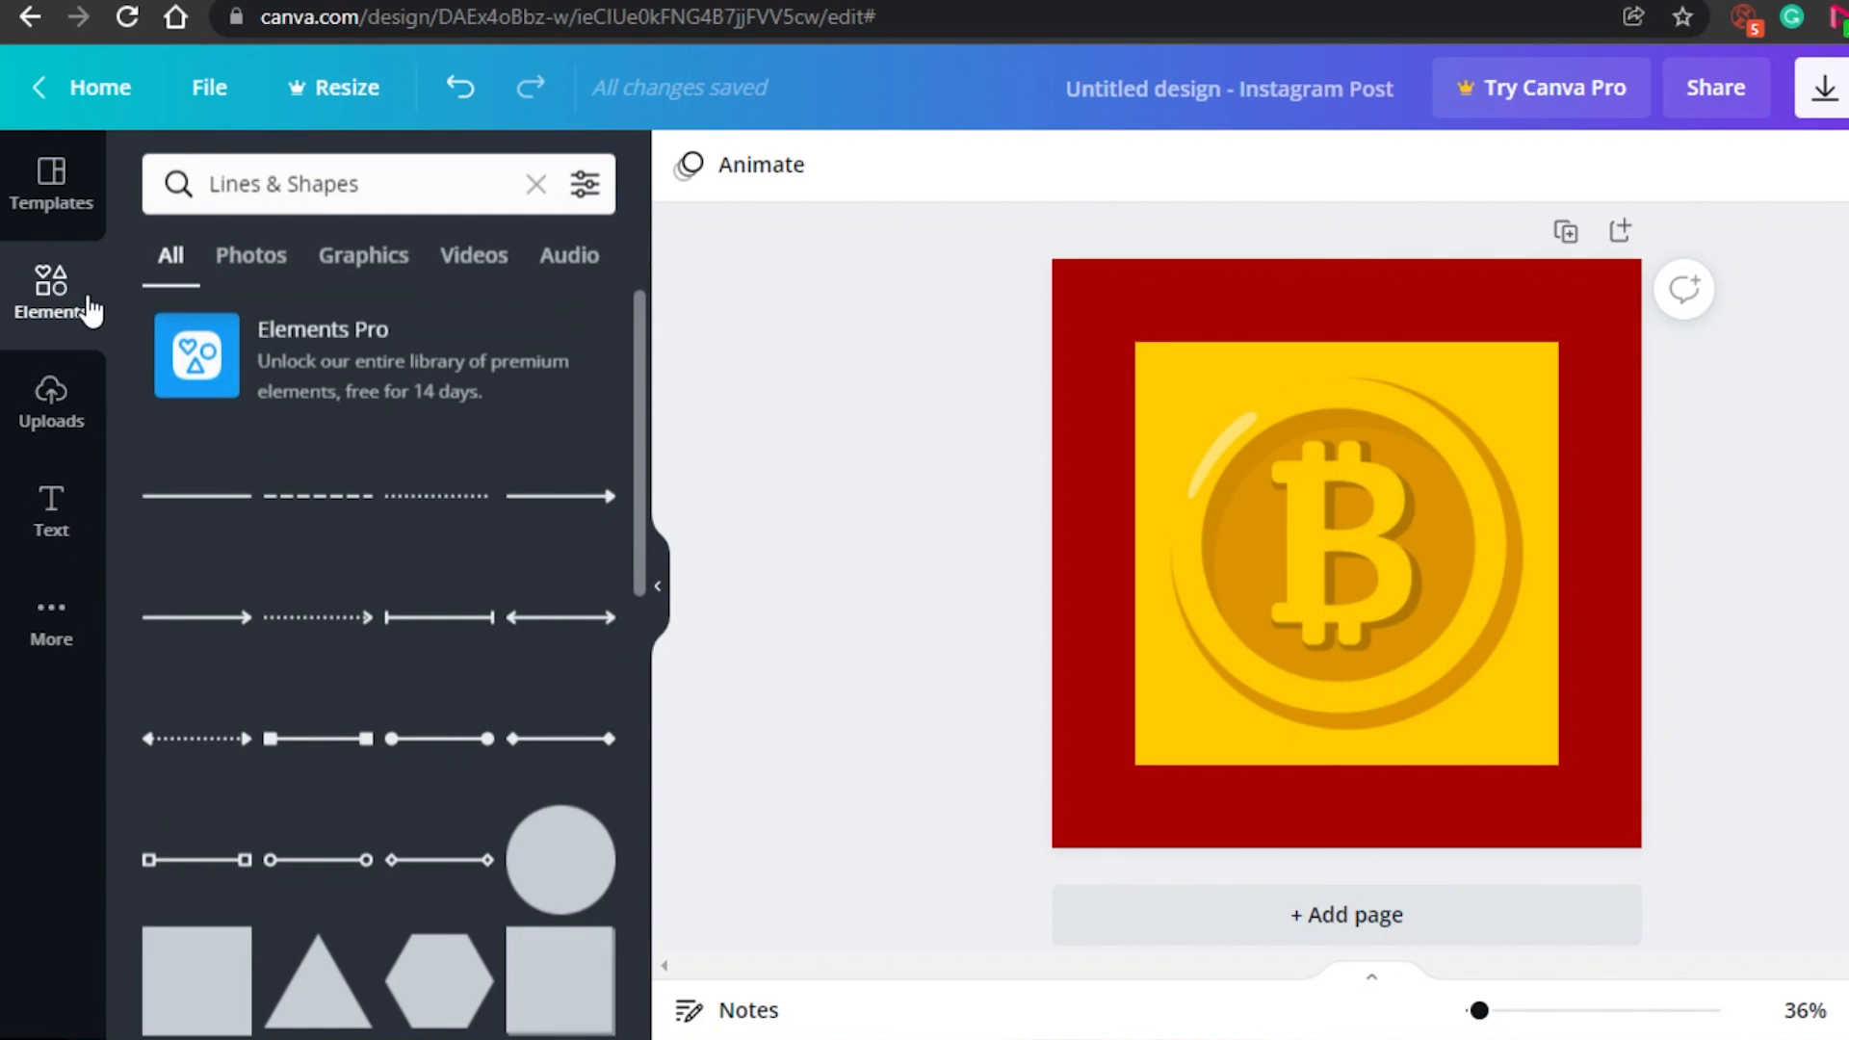
{"action": "left_click", "coordinate": [88, 306]}
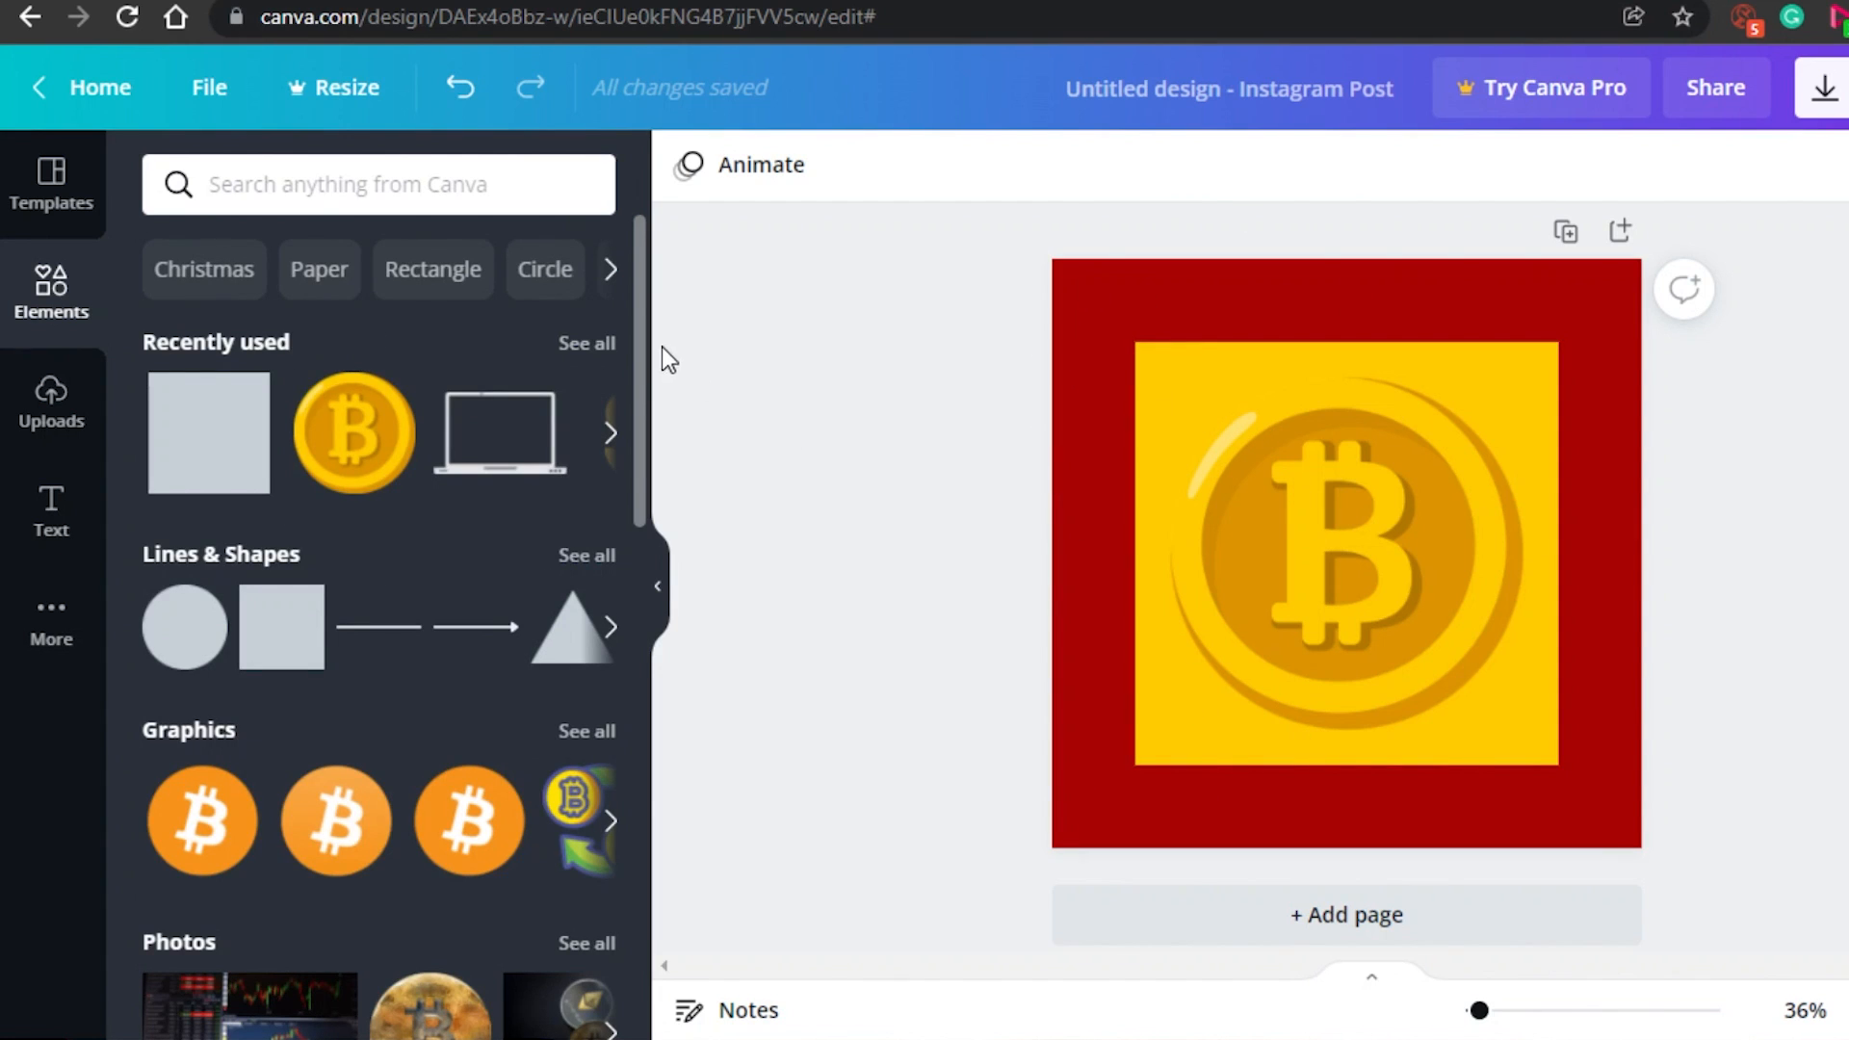
{"action": "left_click_drag", "start_coordinate": [642, 318], "coordinate": [639, 817]}
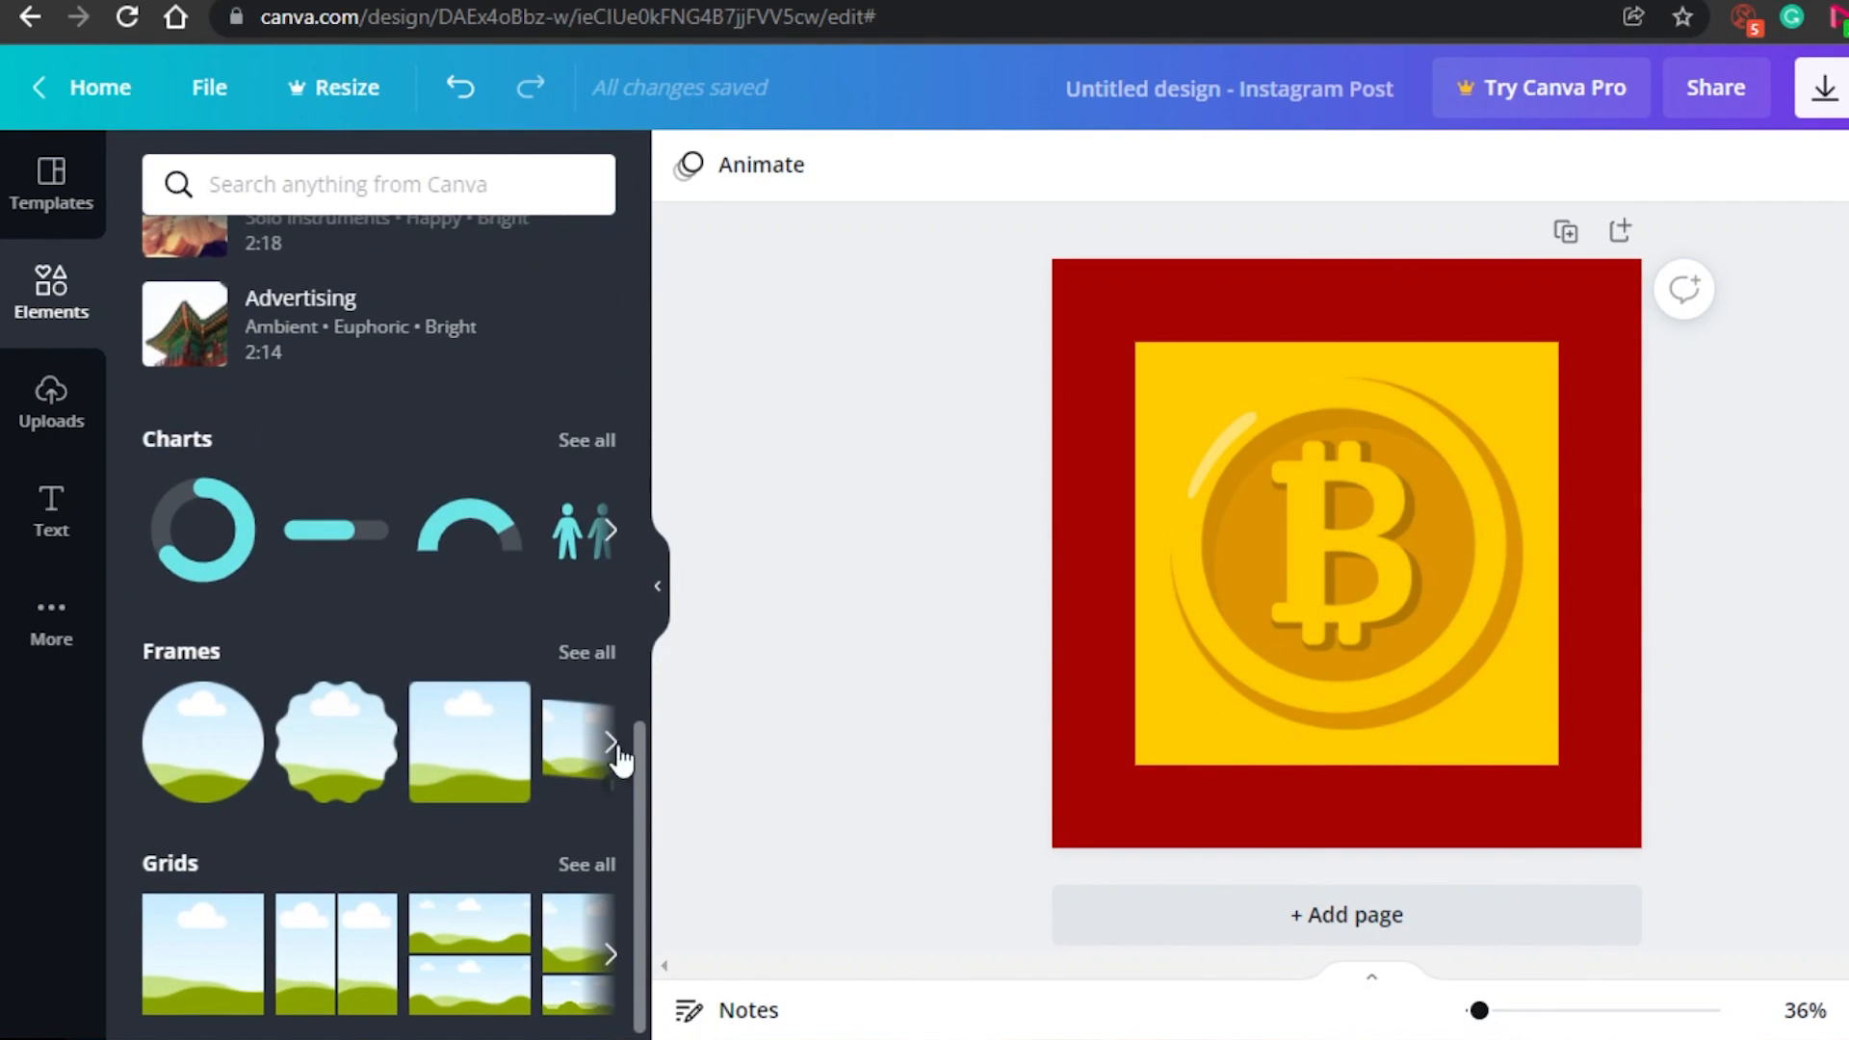
{"action": "left_click_drag", "start_coordinate": [642, 746], "coordinate": [638, 285]}
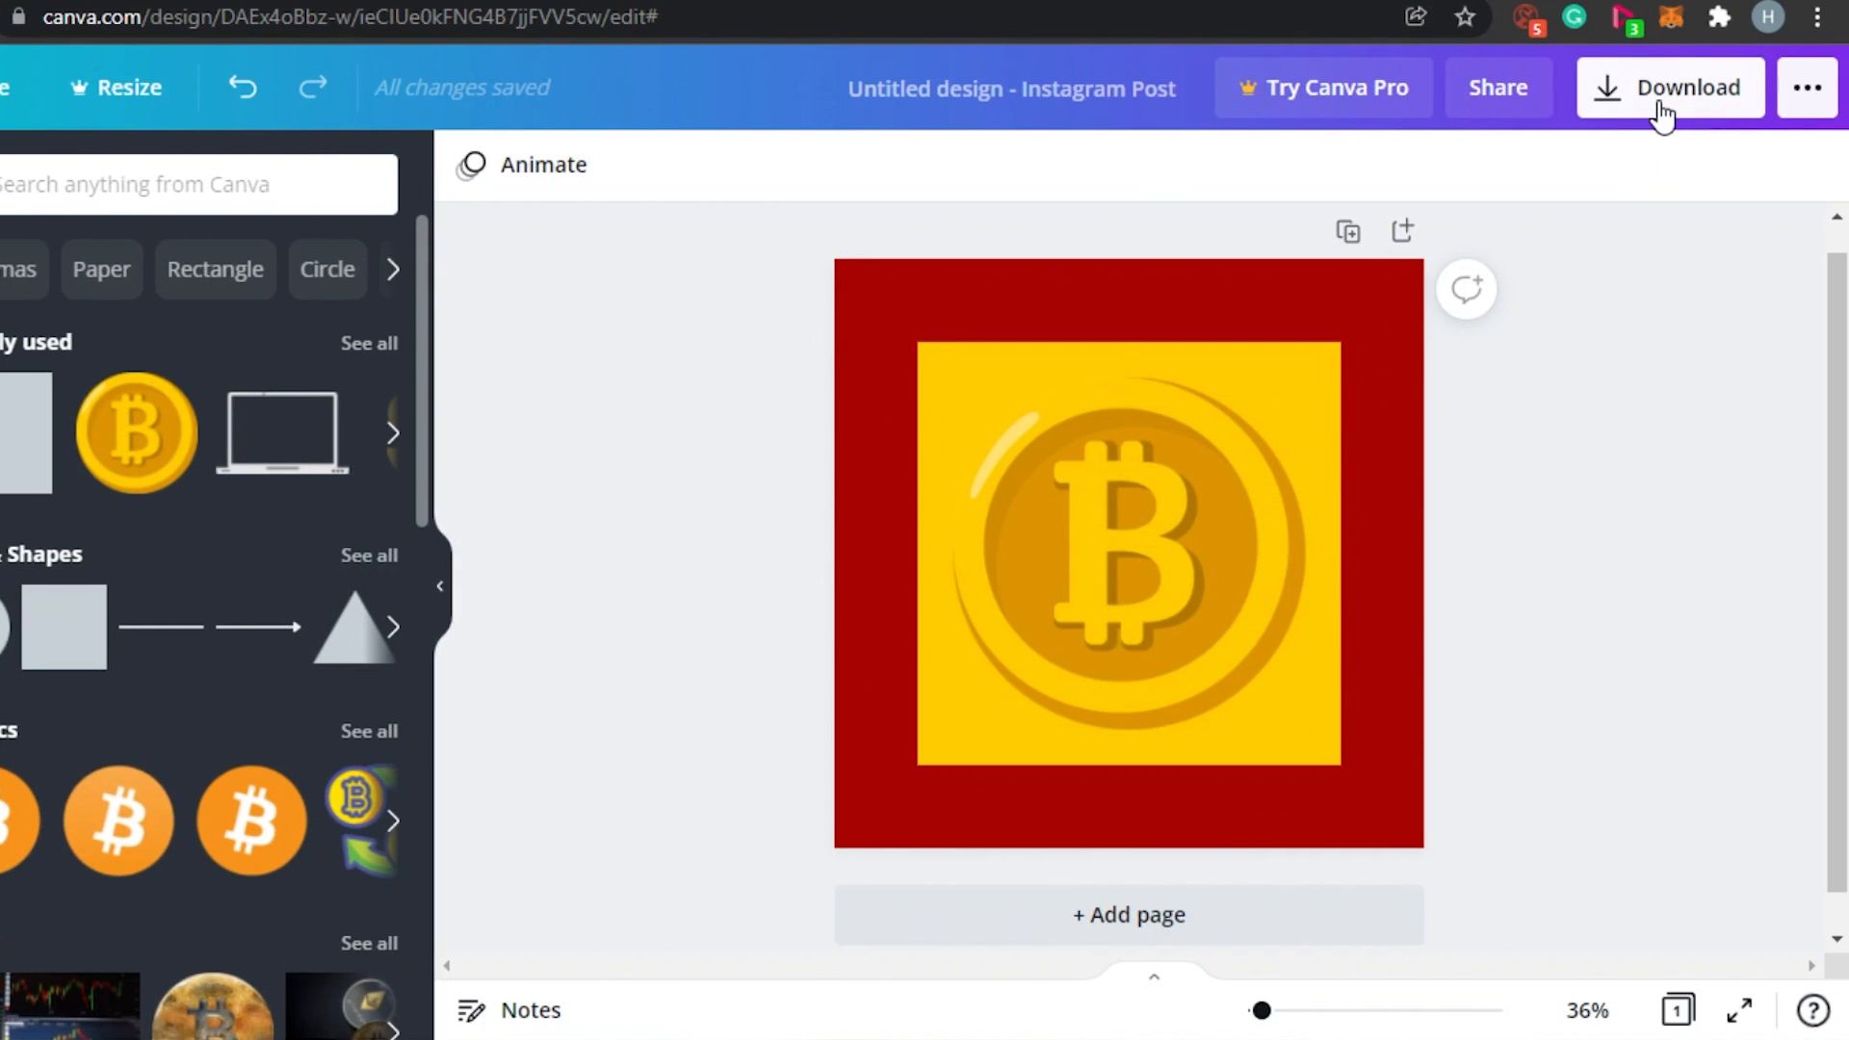
Step: Download the finished design as a PNG image and dismiss the Canva Pro trial offer
{"action": "left_click", "coordinate": [1663, 91]}
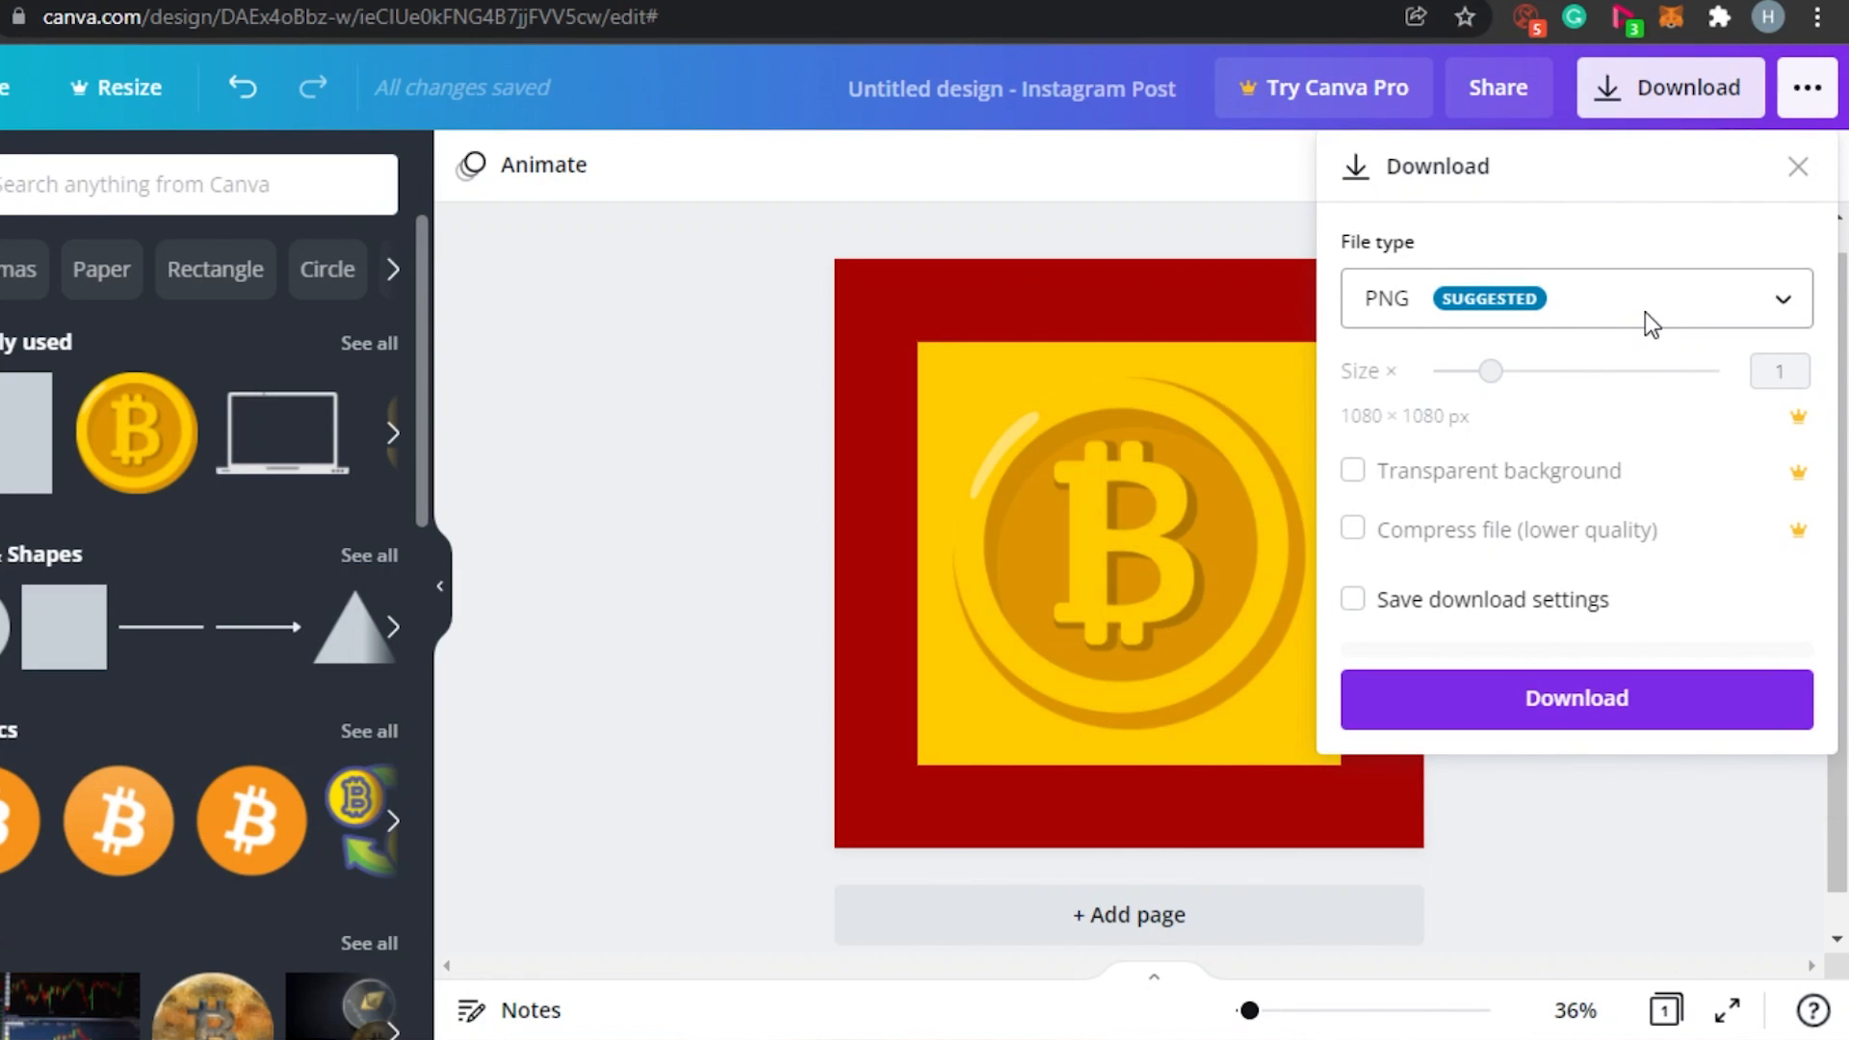
{"action": "left_click", "coordinate": [1647, 318]}
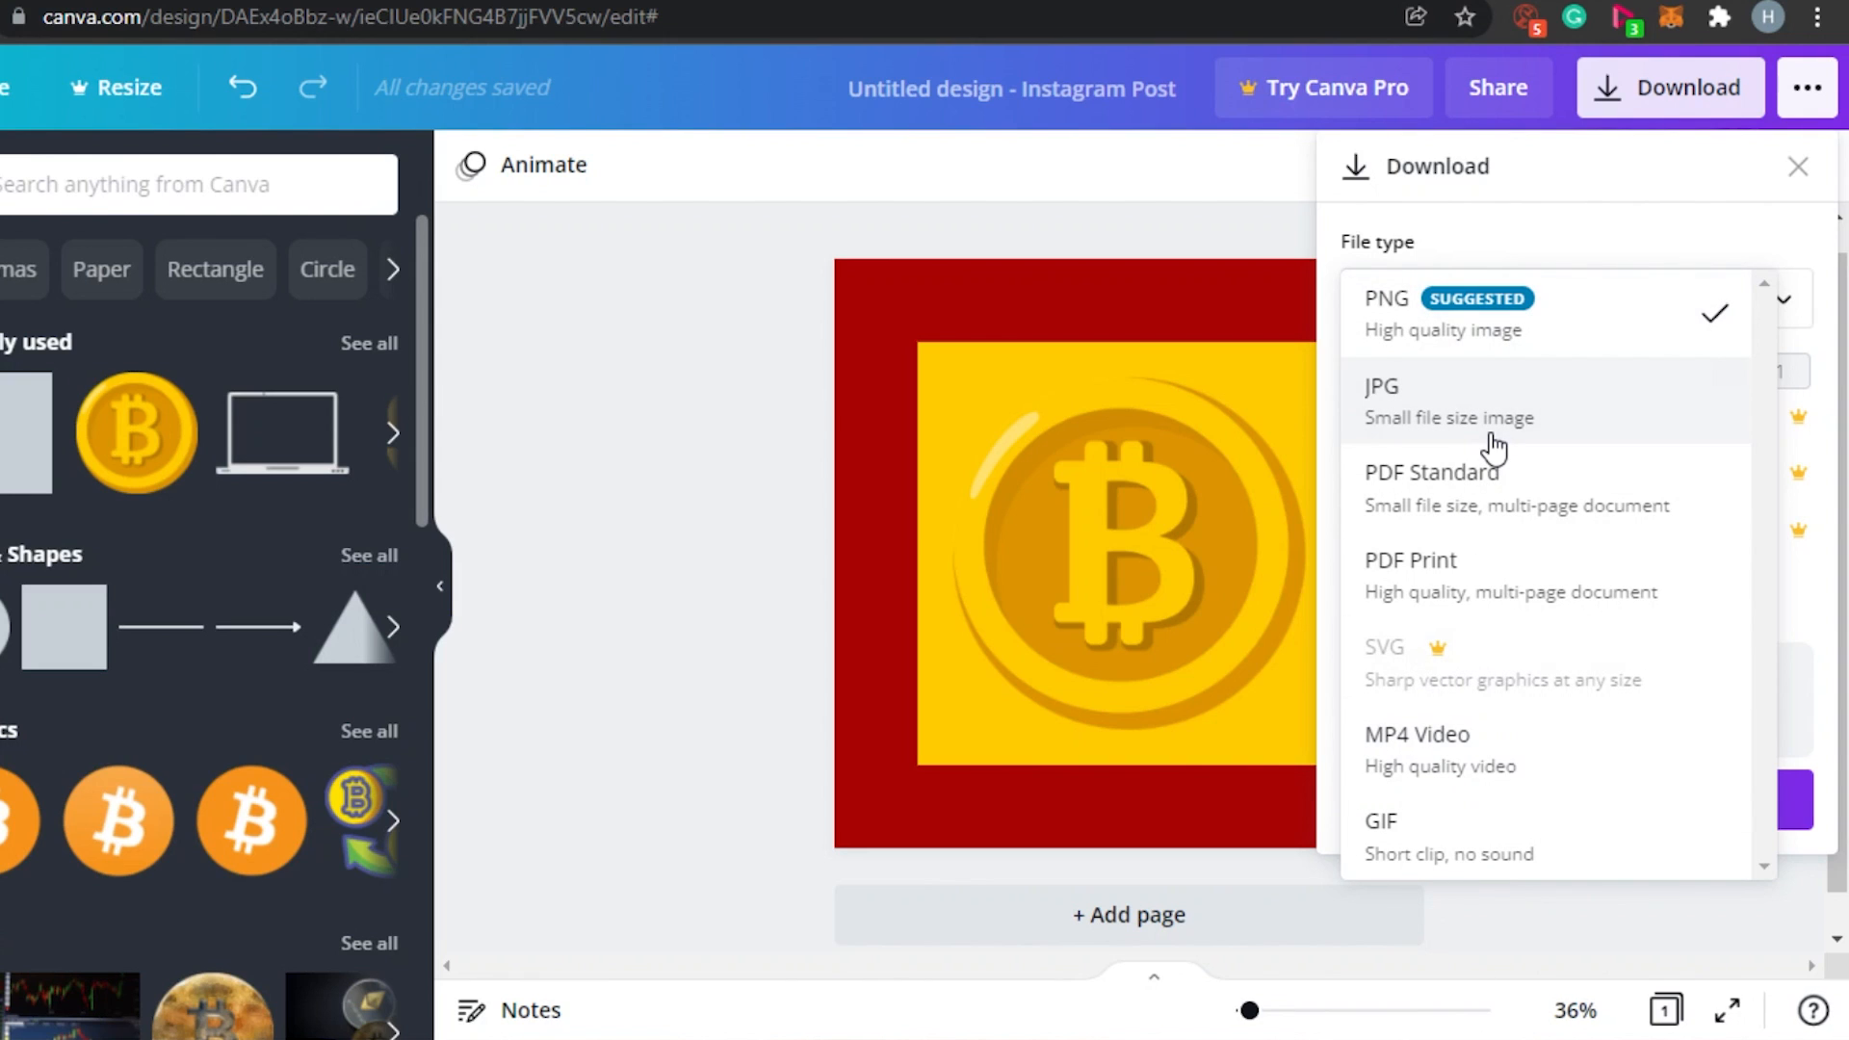
{"action": "left_click", "coordinate": [1442, 339]}
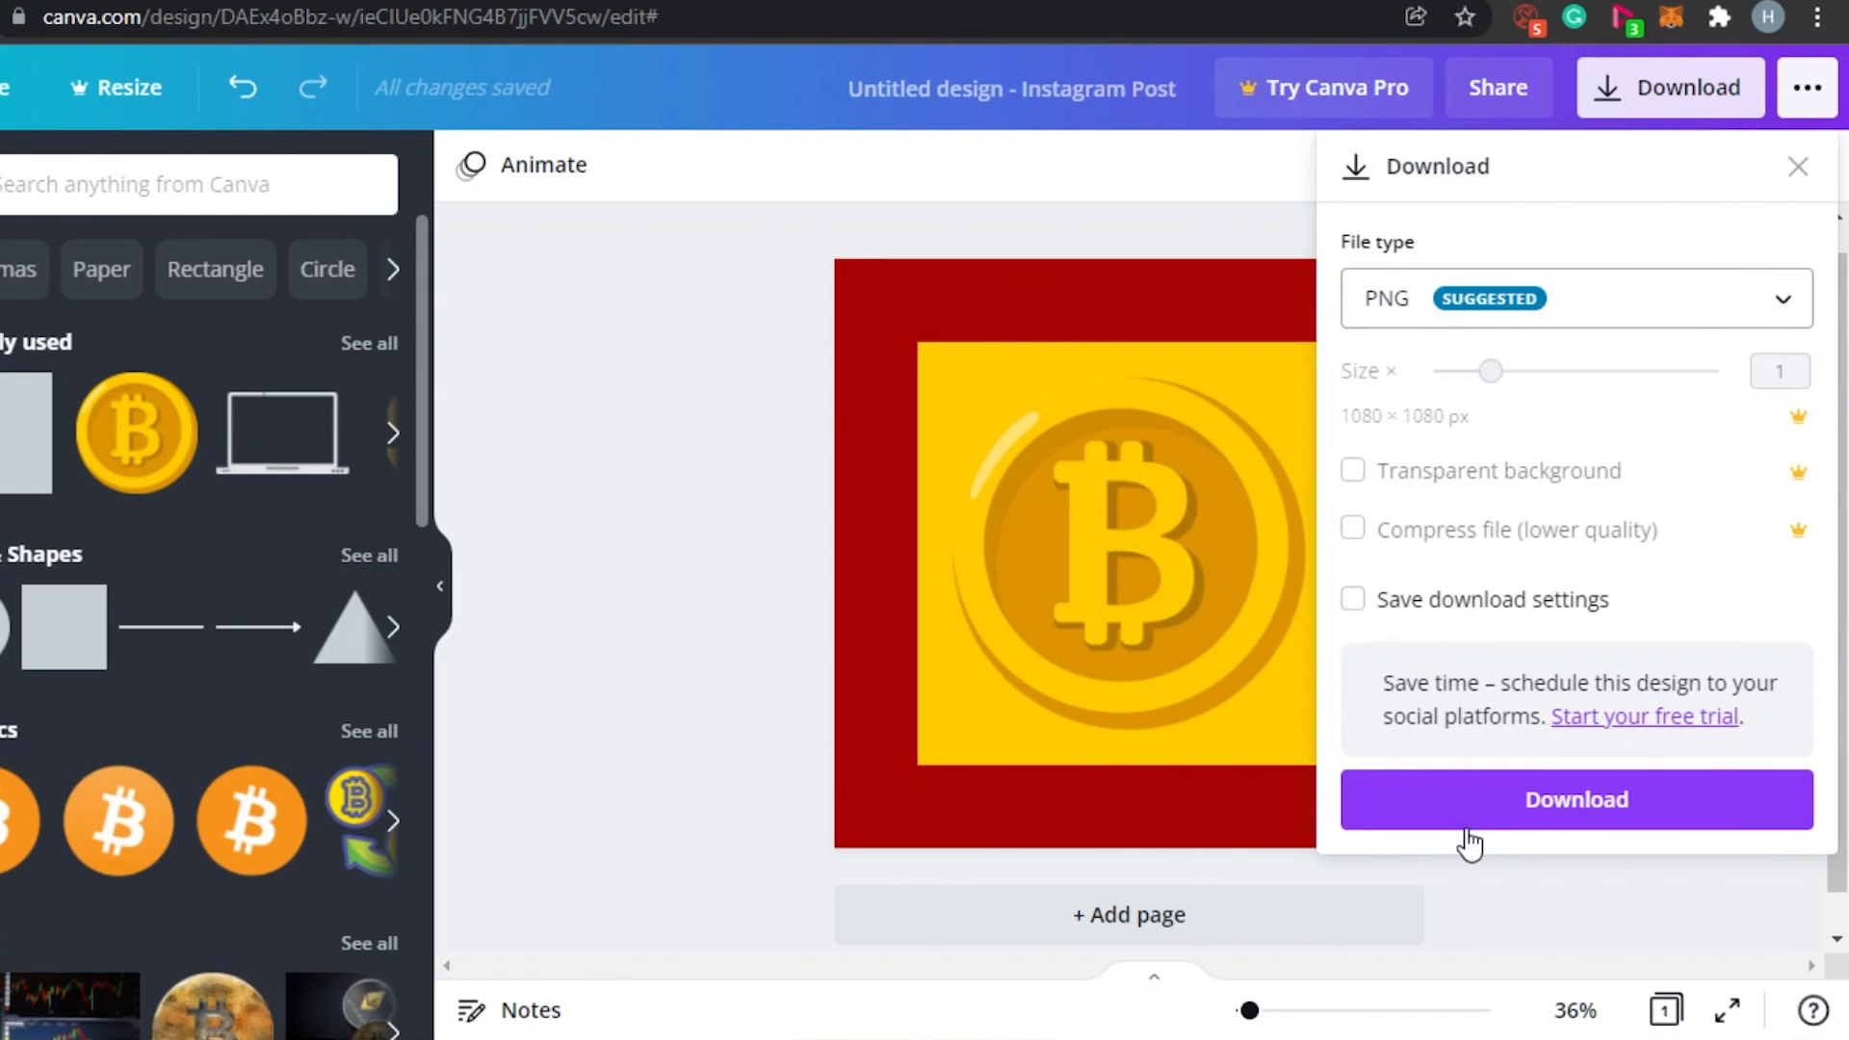
{"action": "left_click", "coordinate": [1486, 801]}
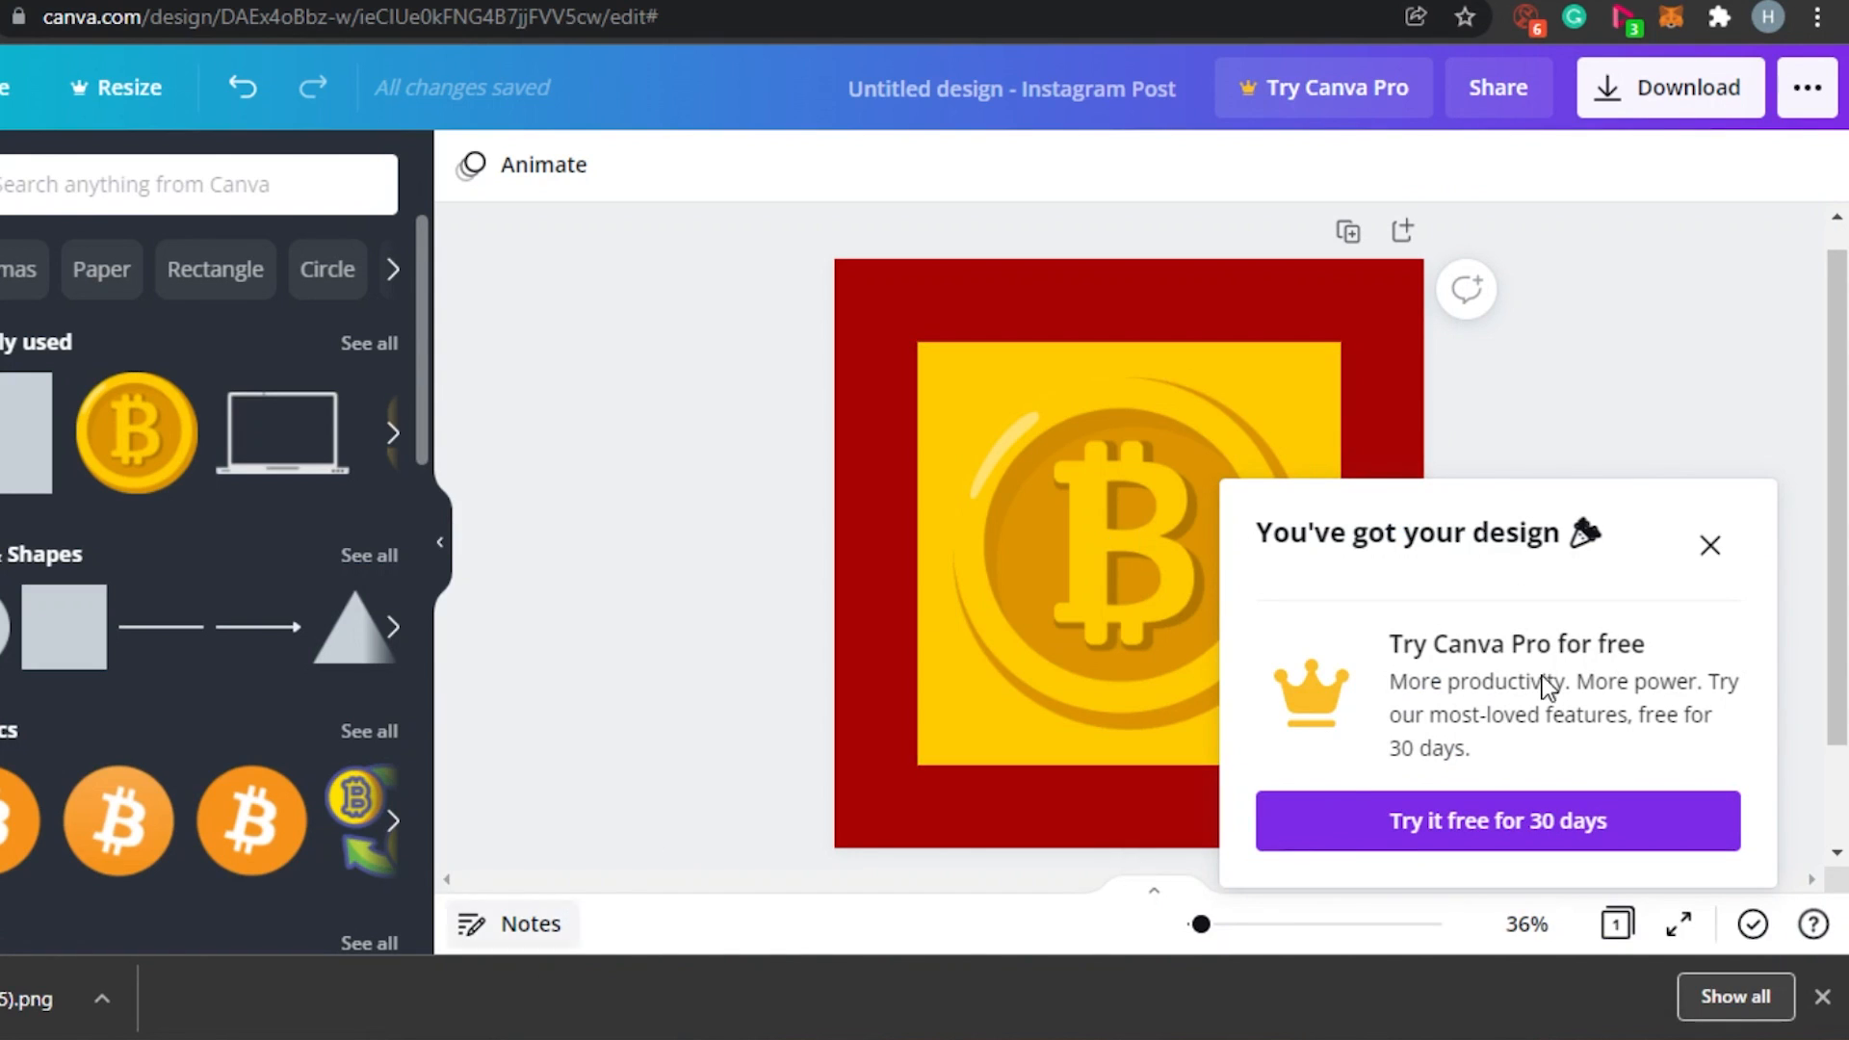
{"action": "left_click", "coordinate": [1710, 551]}
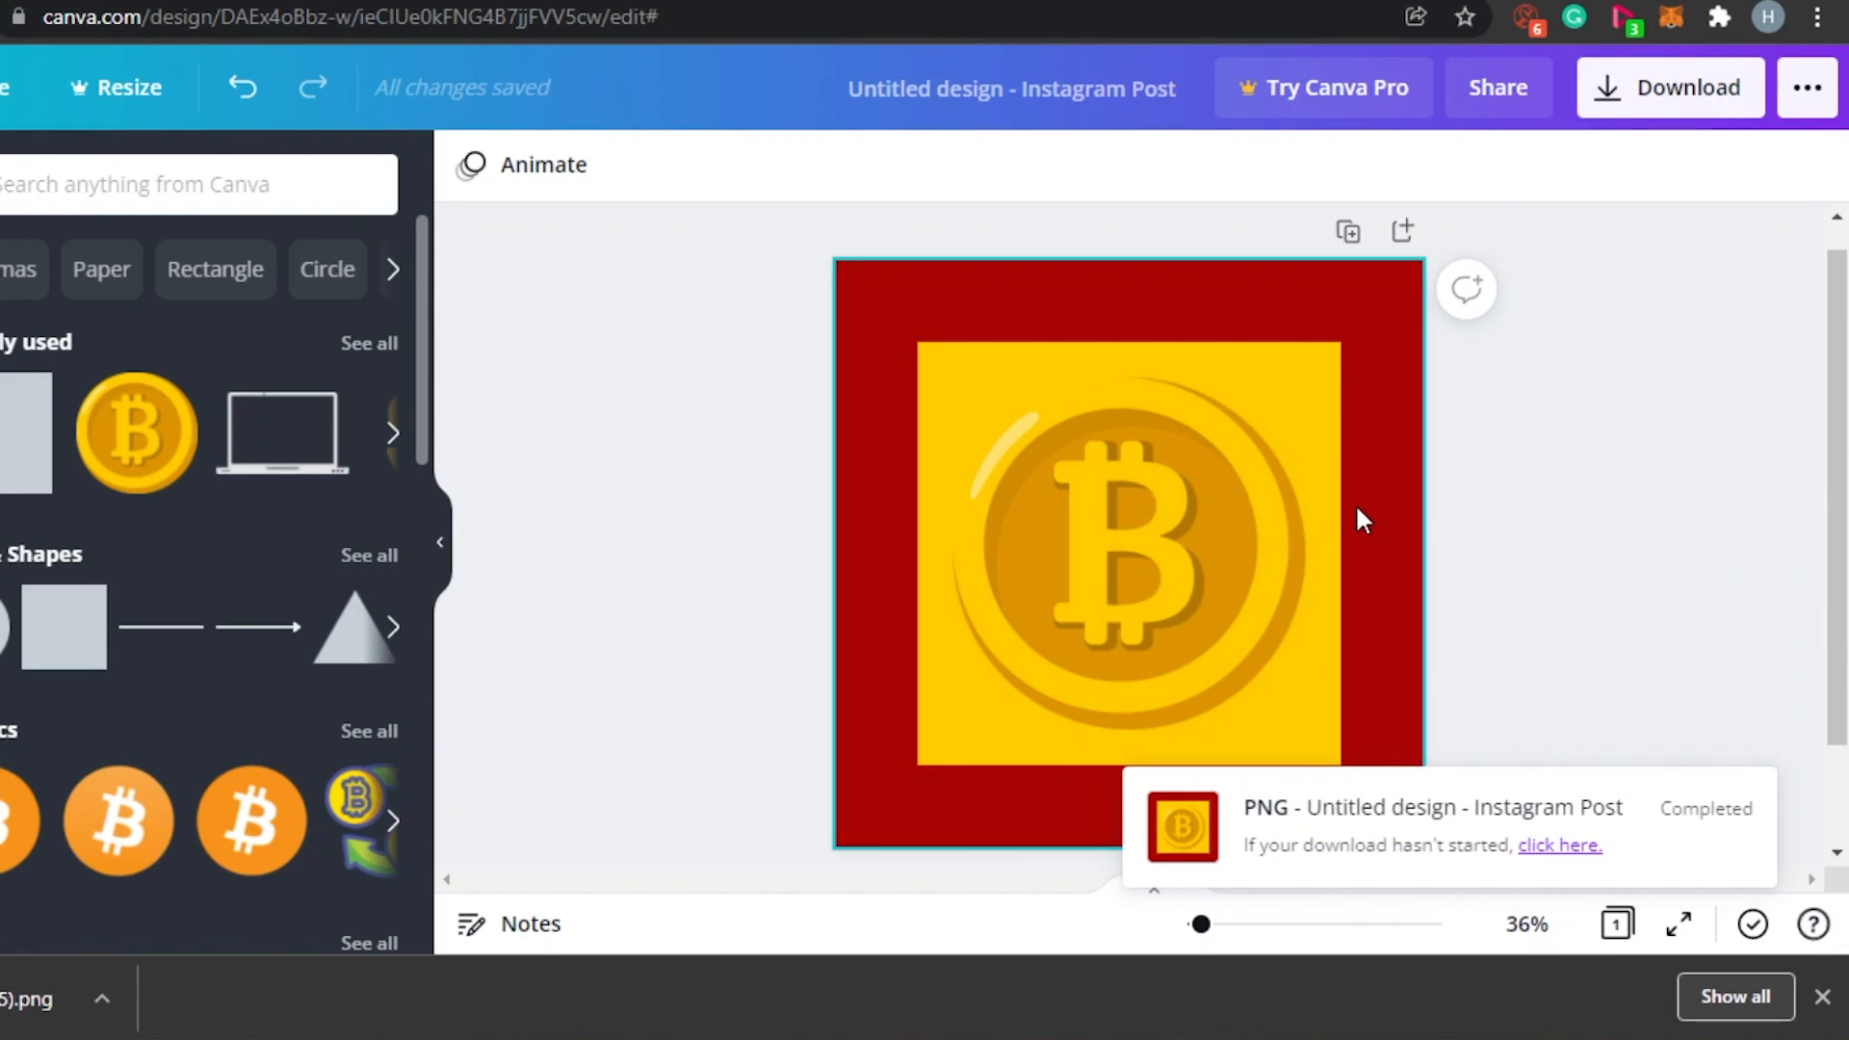
{"action": "mouse_move", "coordinate": [1838, 467]}
{"action": "left_mouse_down"}
{"action": "mouse_move", "coordinate": [1838, 569]}
{"action": "mouse_move", "coordinate": [1839, 450]}
{"action": "mouse_move", "coordinate": [1838, 484]}
{"action": "left_mouse_up"}
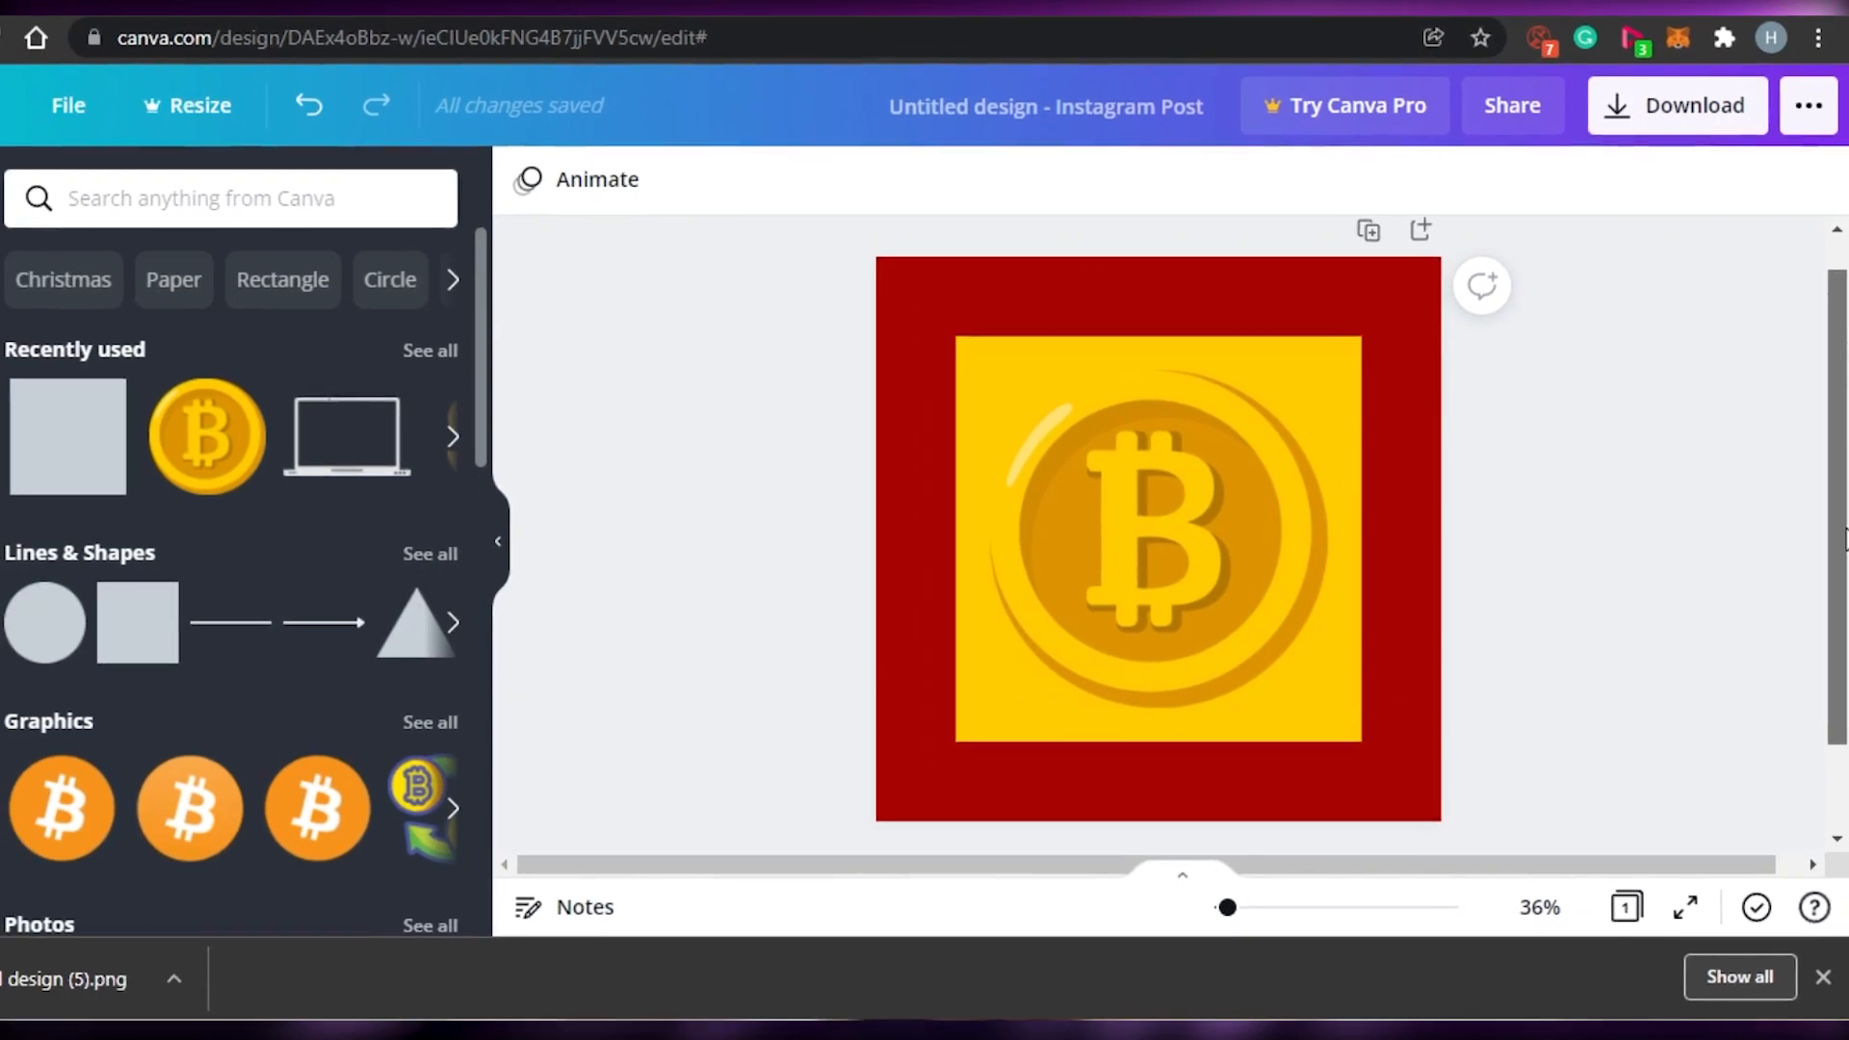